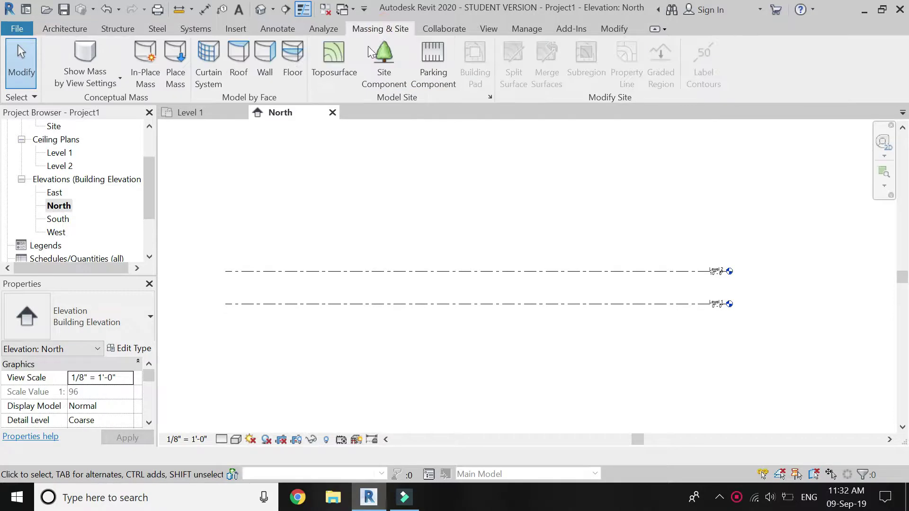
Step: Start a new in-place mass and open the Level 2 floor plan
left_click(176, 85)
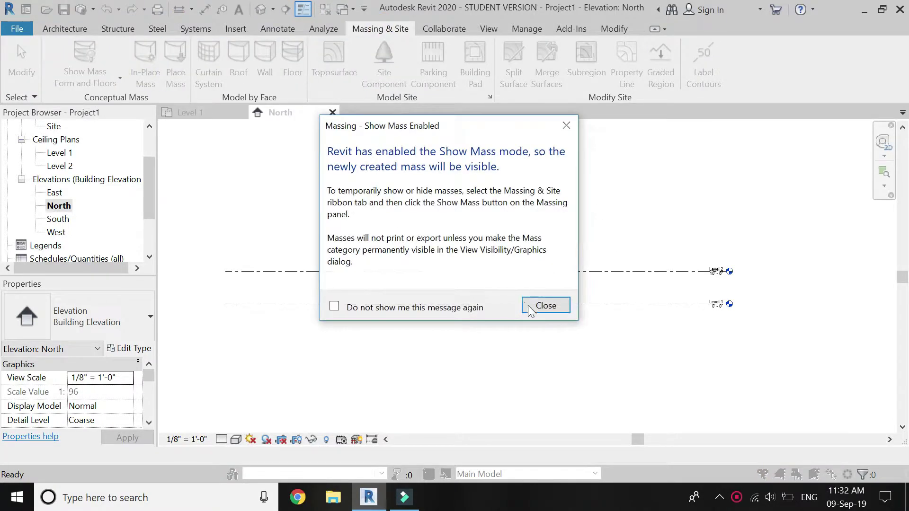
left_click(544, 306)
left_click(478, 272)
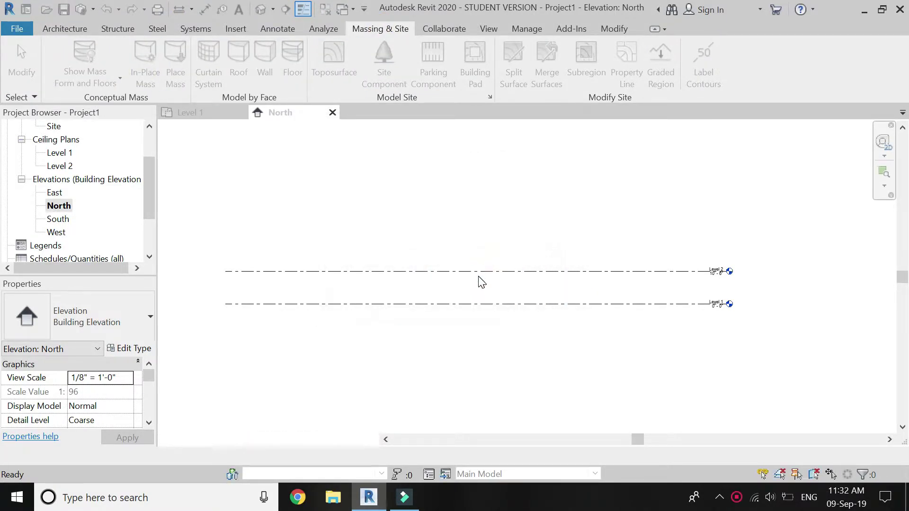
left_click(189, 112)
double_click(59, 166)
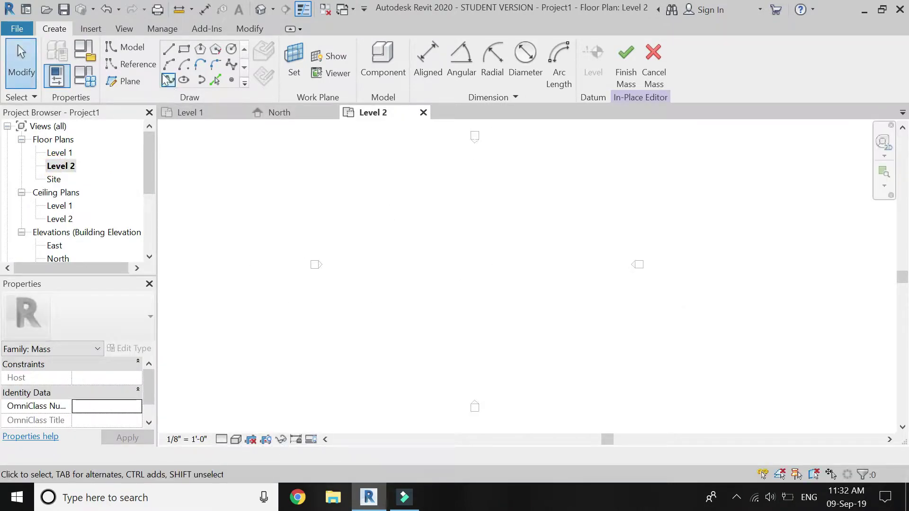
Step: Draw a vertical model line and continue it from its lower end with a diagonal line about 24' long, bent 135° down-left
left_click(167, 50)
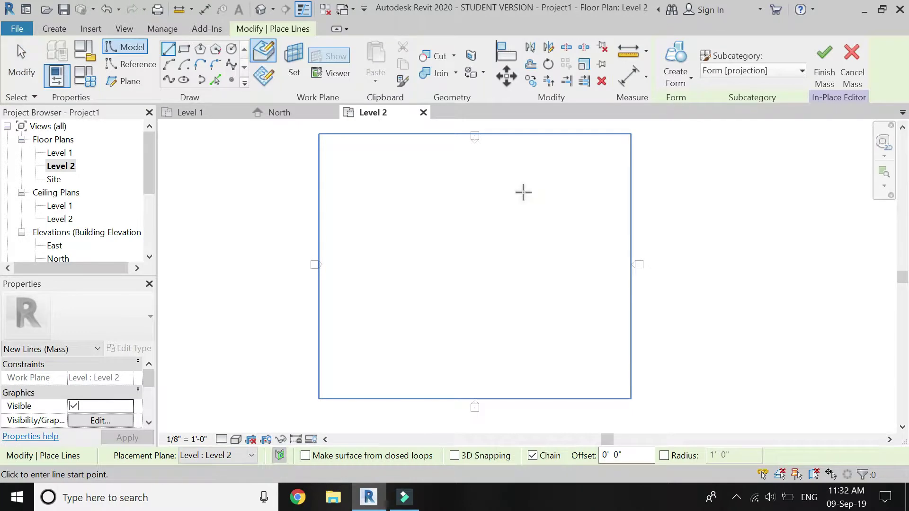
left_click(523, 191)
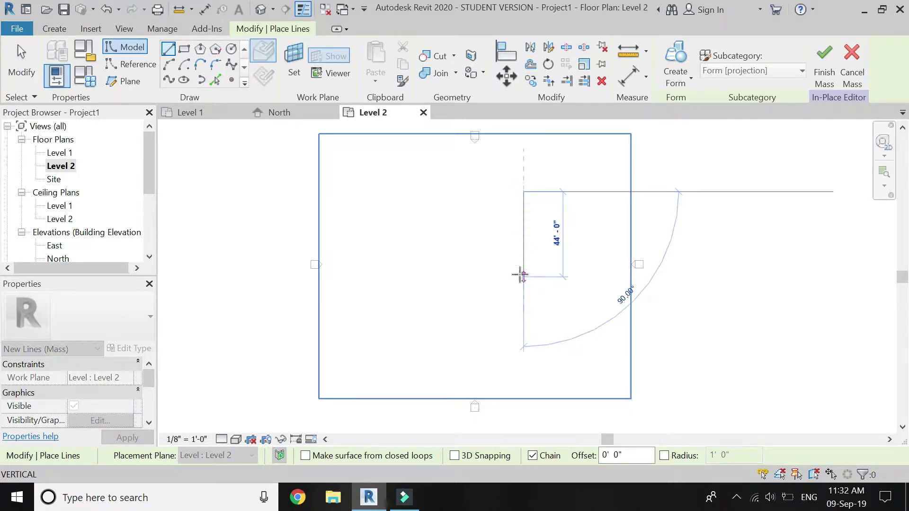
left_click(523, 263)
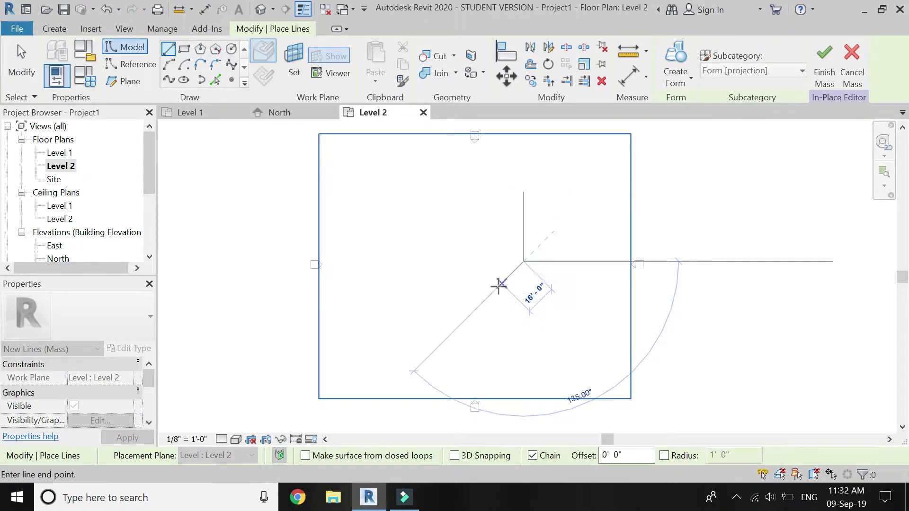
left_click(491, 294)
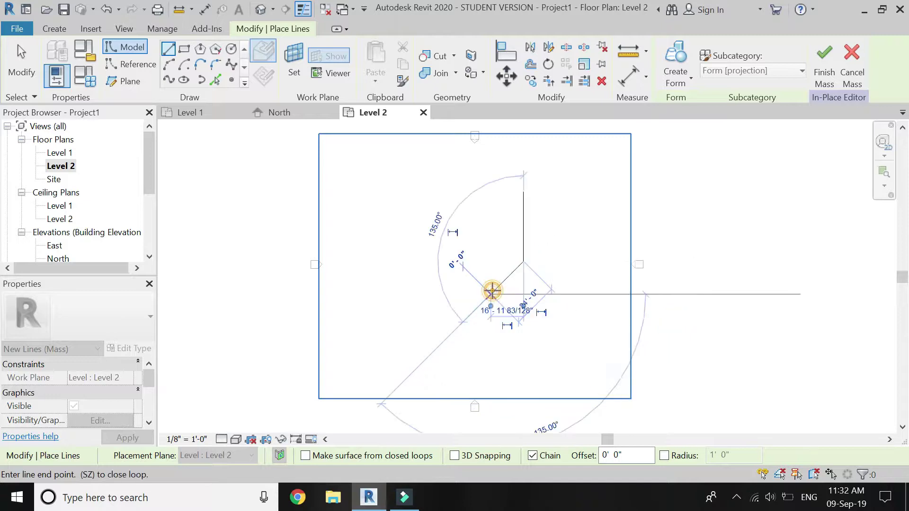
key("Escape")
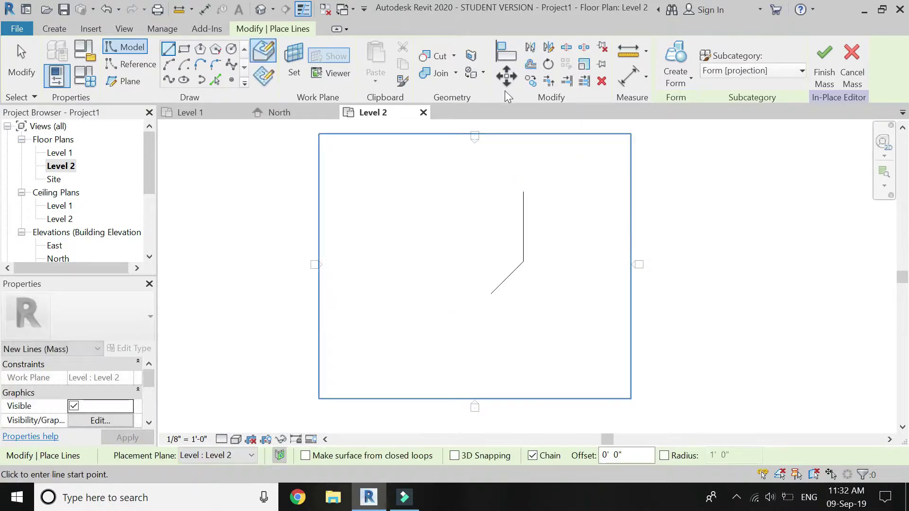
Step: Offset copies of the vertical and diagonal lines 16' to the left
left_click(529, 66)
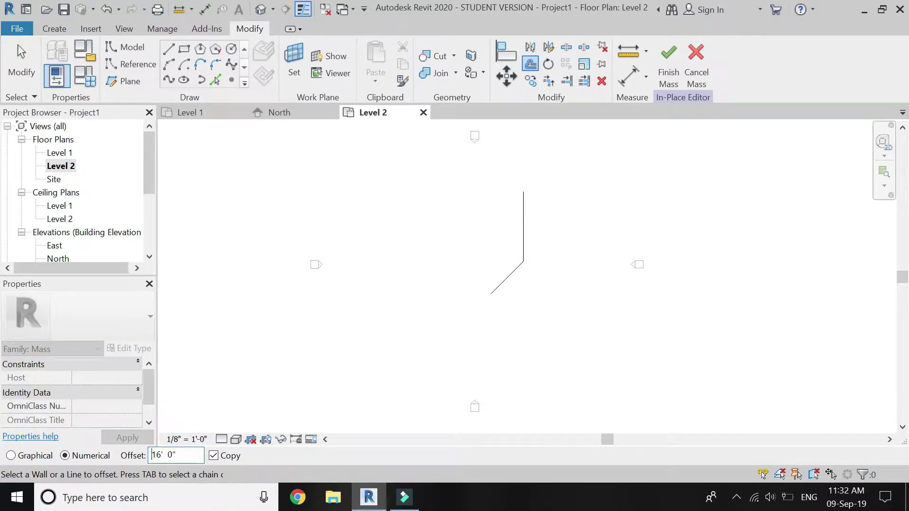
left_click(520, 209)
left_click(497, 278)
Step: Close the bent outline with model lines joining the upper ends and the lower diagonal ends
left_click(168, 49)
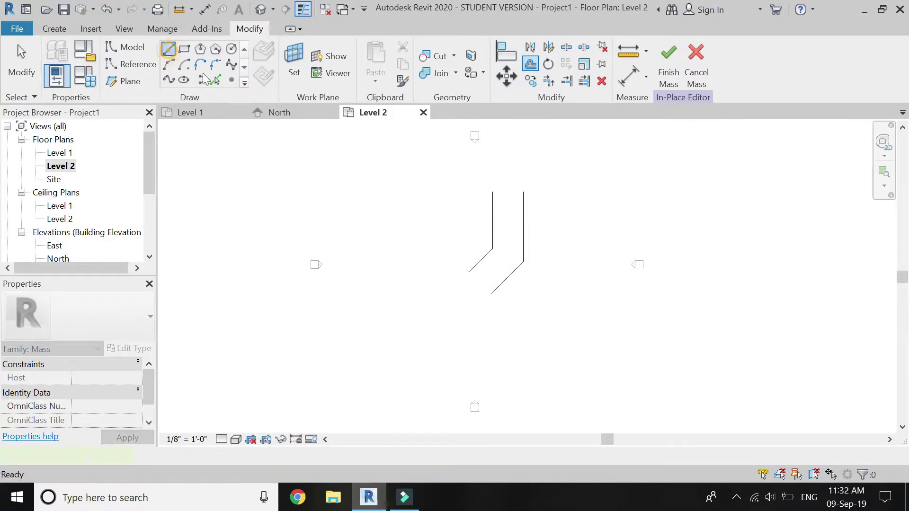
scroll(517, 193, "up", 2)
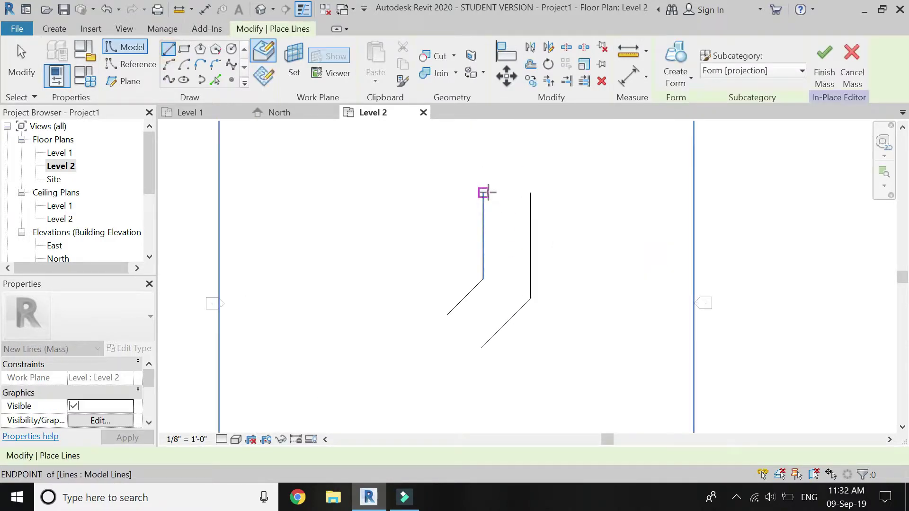
left_click(529, 193)
key("Escape")
left_click(447, 315)
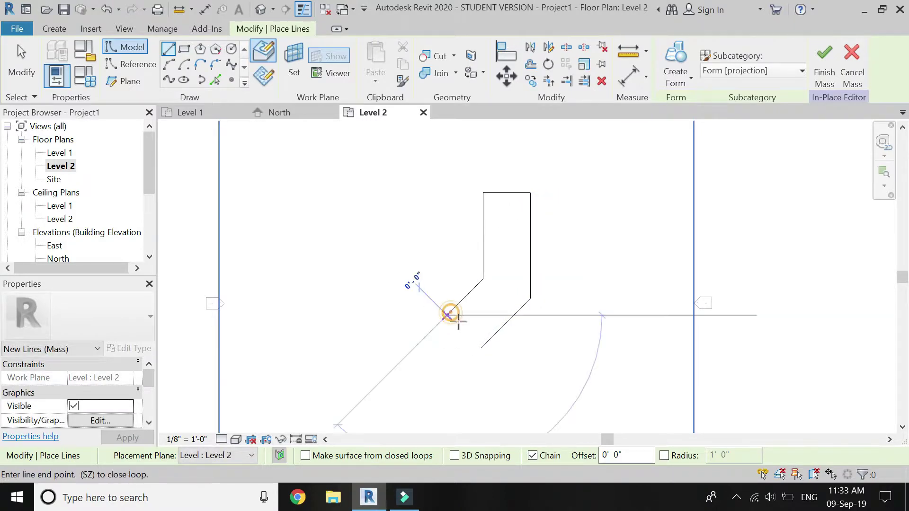
left_click(481, 348)
key("Escape")
key("Escape")
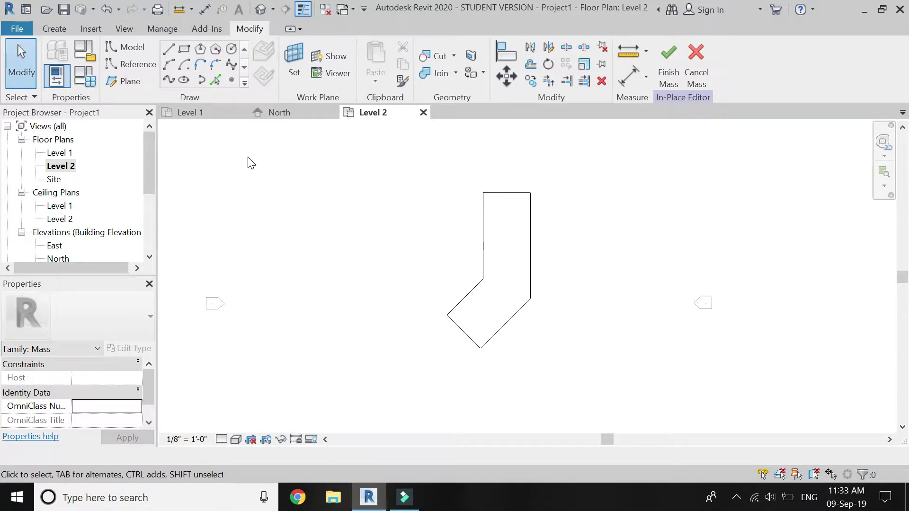
Step: Place three horizontal reference planes across the vertical leg, starting on its top edge and spaced about 12' apart
left_click(131, 82)
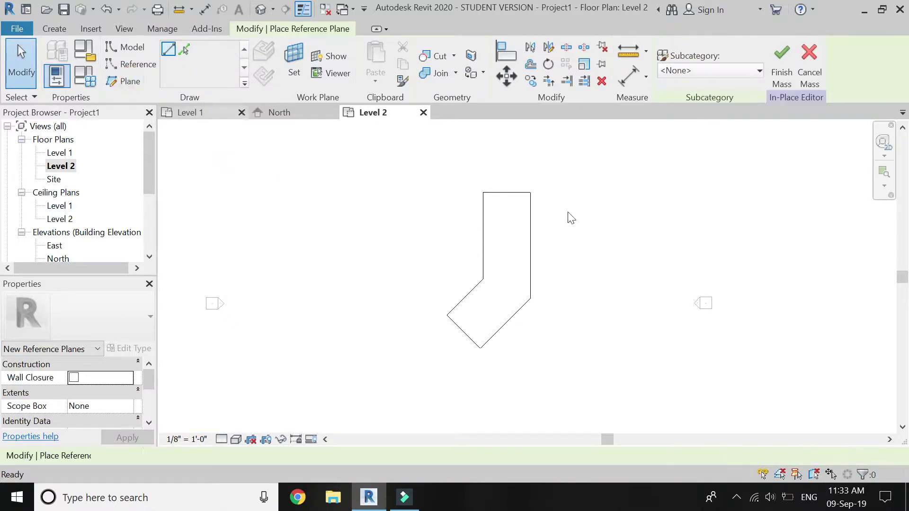
left_click(567, 192)
left_click(482, 221)
key("Escape")
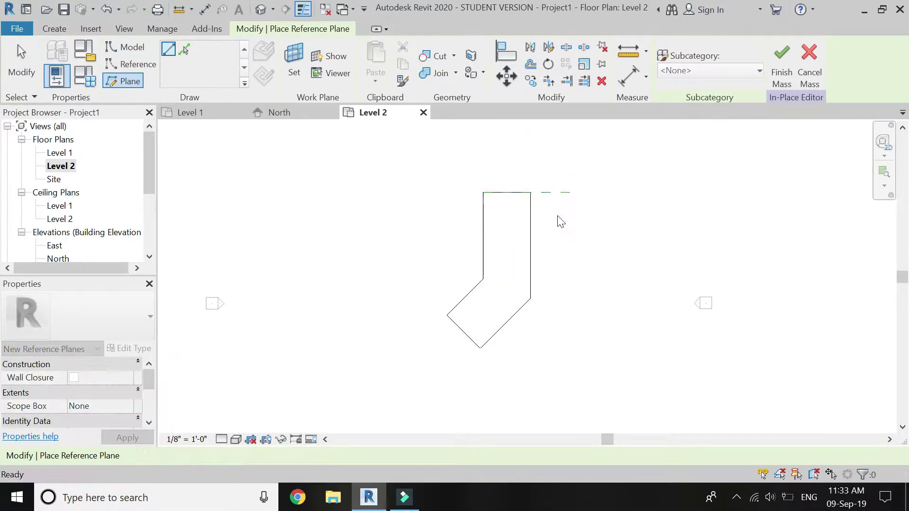
left_click(483, 227)
left_click(568, 228)
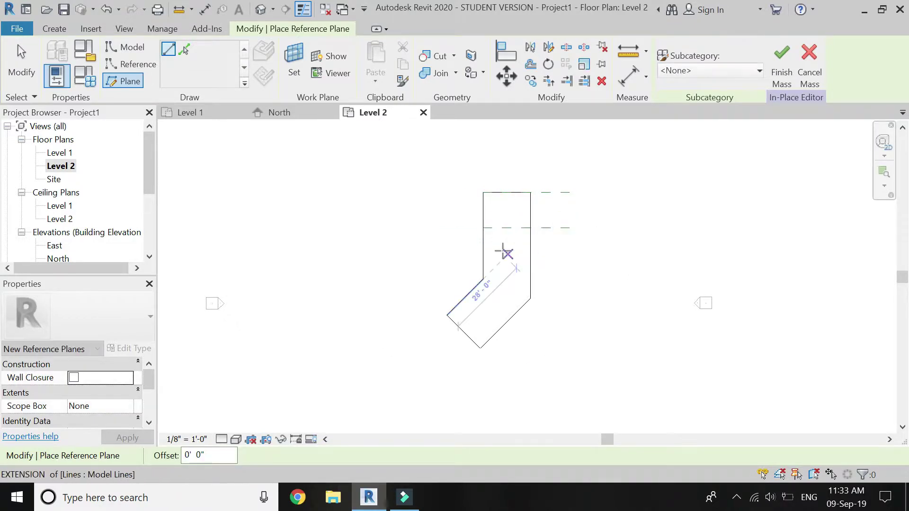
left_click(483, 264)
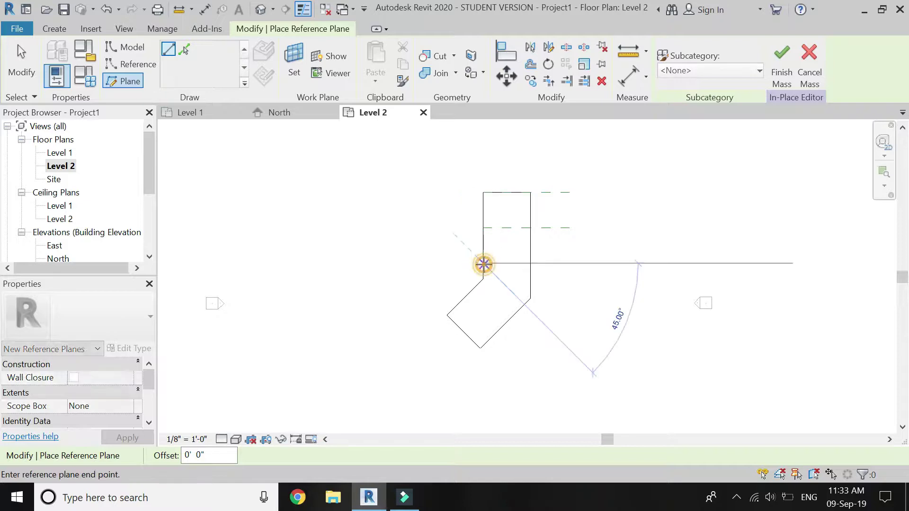
left_click(569, 263)
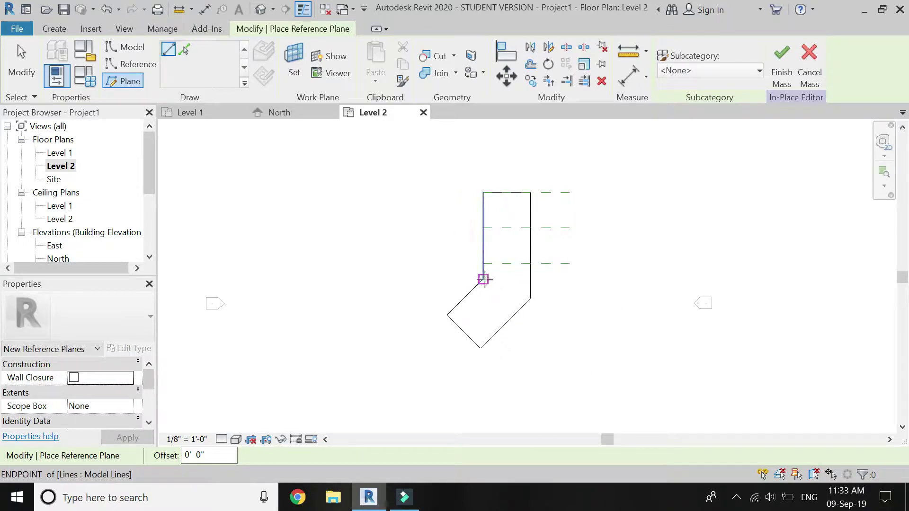
Step: Place three angled reference planes: through the bend corners, across the middle of the diagonal leg, and along its end edge
left_click(483, 279)
left_click(585, 322)
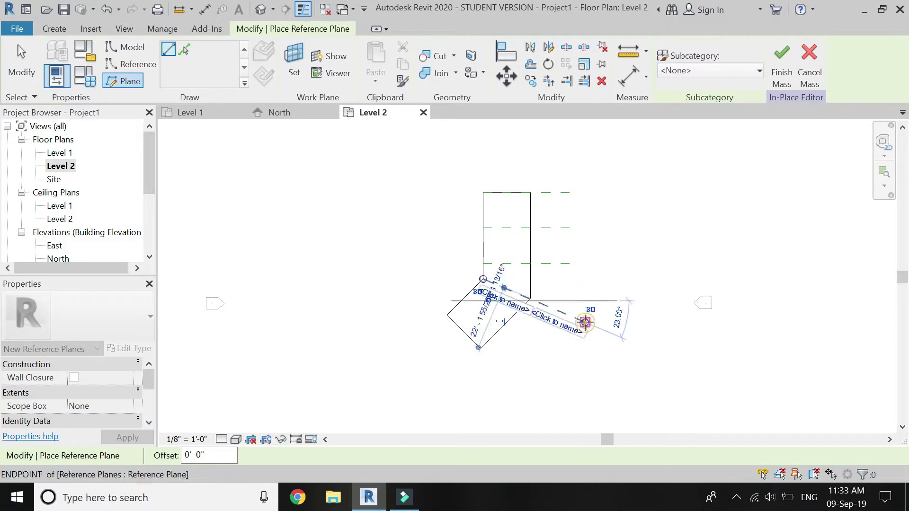
left_click(464, 297)
left_click(499, 327)
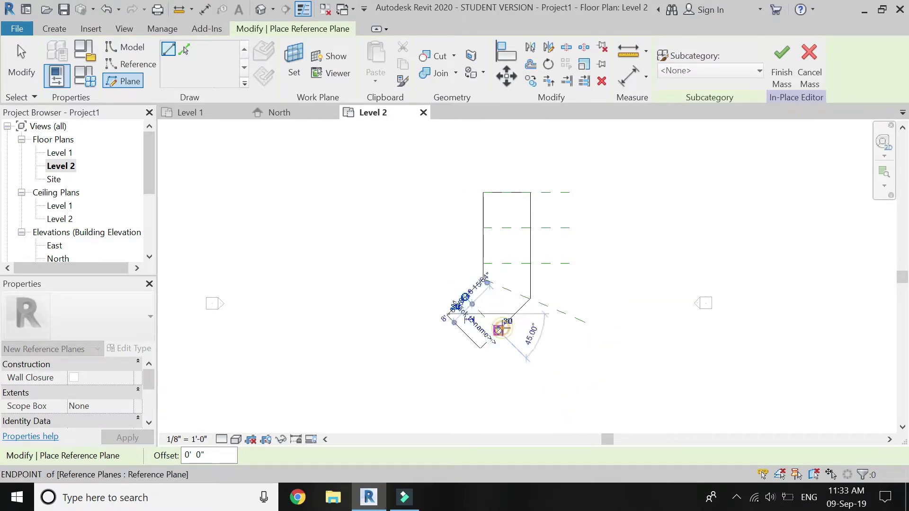
left_click(447, 314)
left_click(516, 373)
key("Escape")
key("Escape")
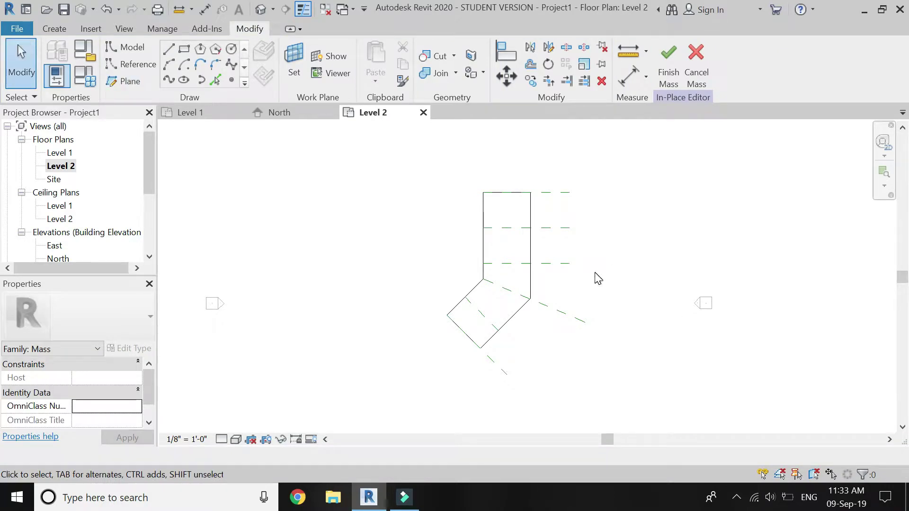
Step: Name the top and middle horizontal reference planes
left_click(555, 194)
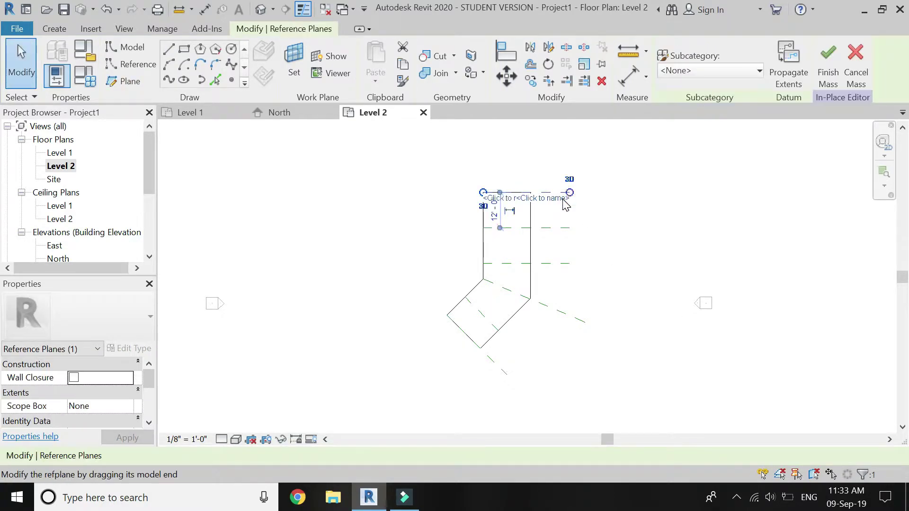
key("Escape")
left_click(554, 229)
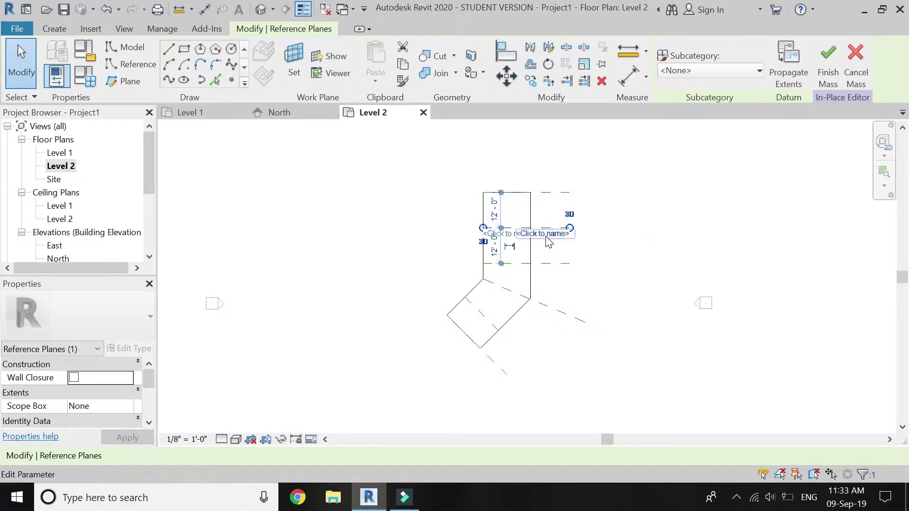
left_click(545, 234)
left_click(633, 255)
Step: Name the lowest horizontal reference plane 3 and the reference plane through the bend 4
left_click(559, 263)
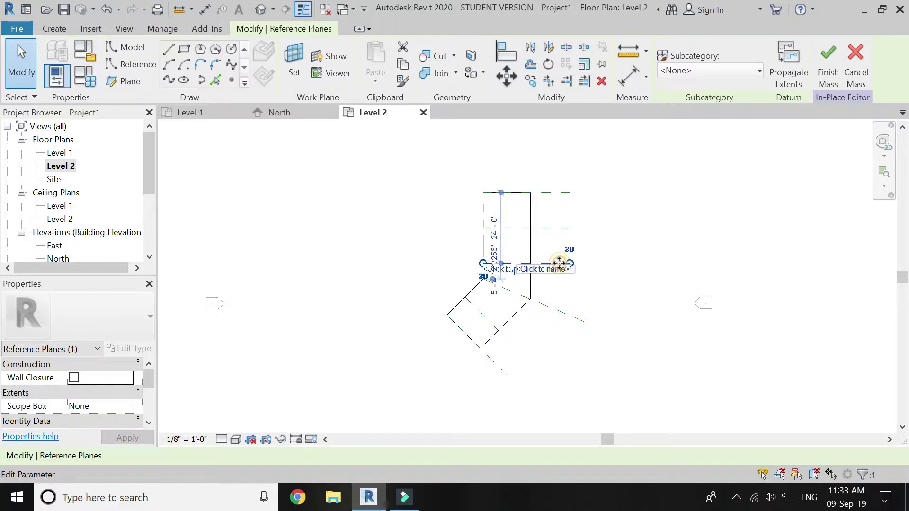
left_click(552, 272)
type("3")
key("Return")
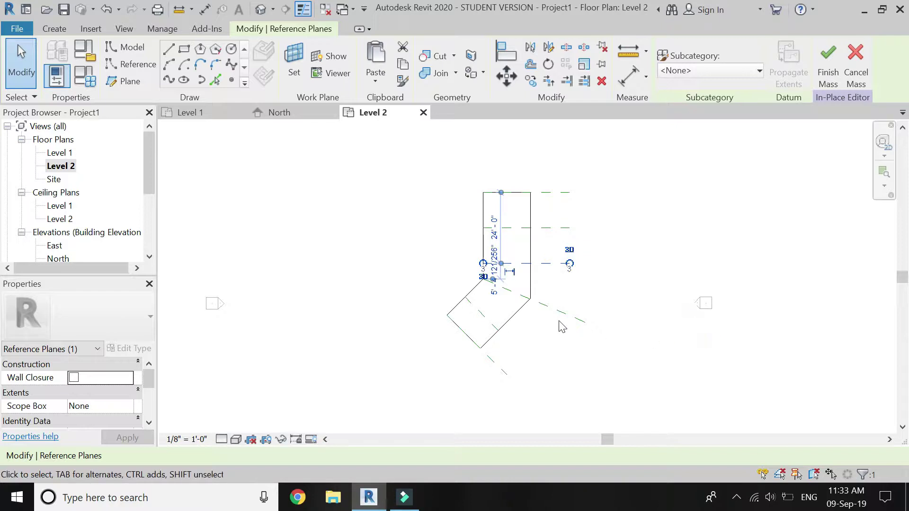
left_click(559, 314)
left_click(557, 326)
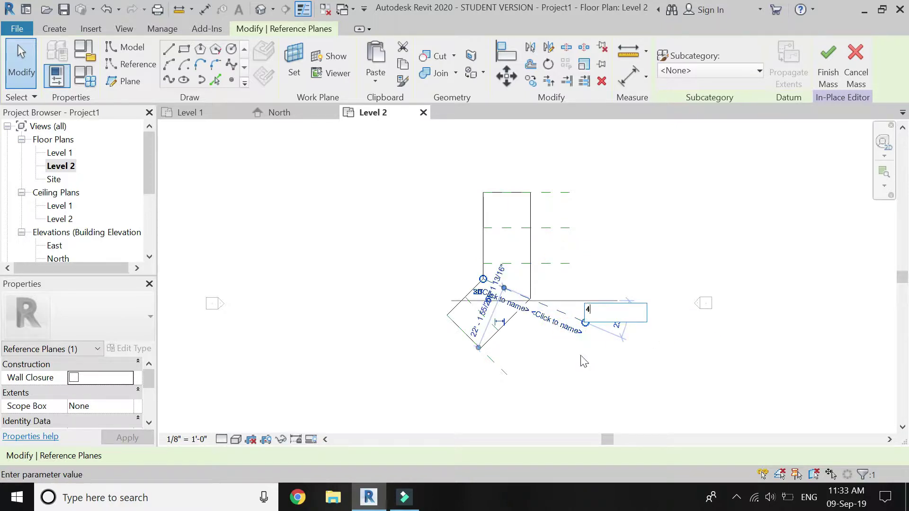
type("4")
key("Return")
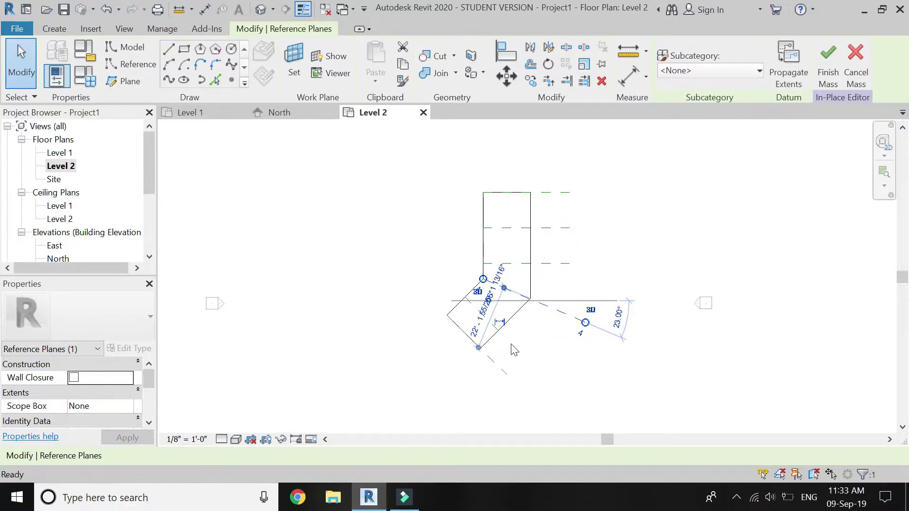
Step: Extend the reference plane across the middle of the diagonal leg beyond the outline and name it 5
left_click(514, 350)
left_click(490, 322)
left_click_drag(491, 324, 524, 358)
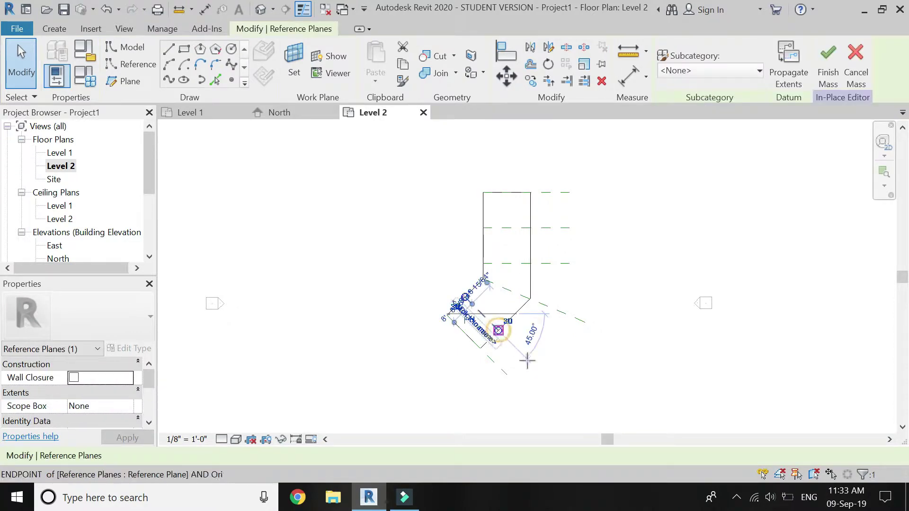
left_click(523, 358)
left_click(522, 357)
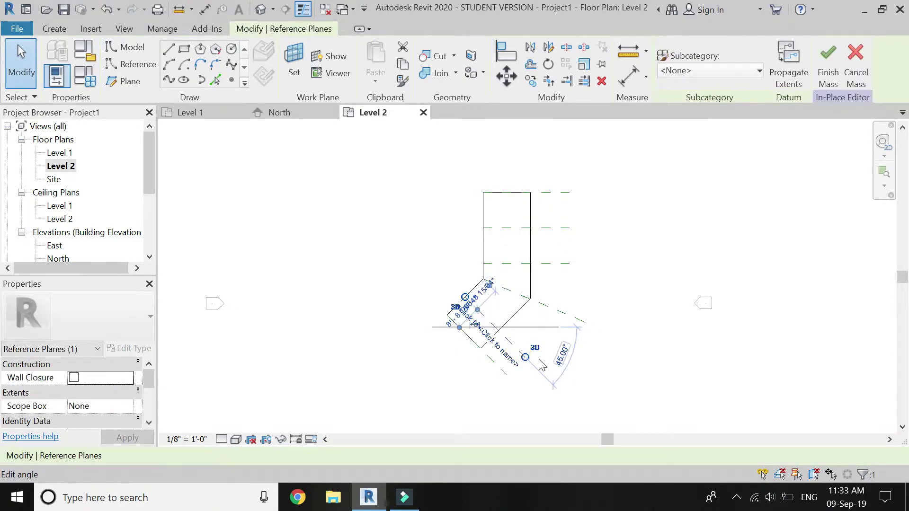
left_click(518, 360)
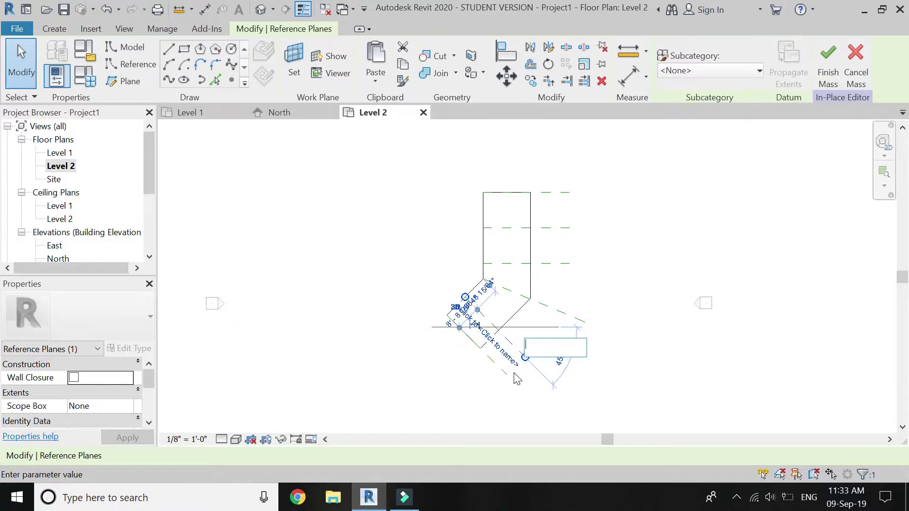
type("5")
key("Return")
Step: Name the reference plane along the diagonal leg's end edge 6
left_click(489, 371)
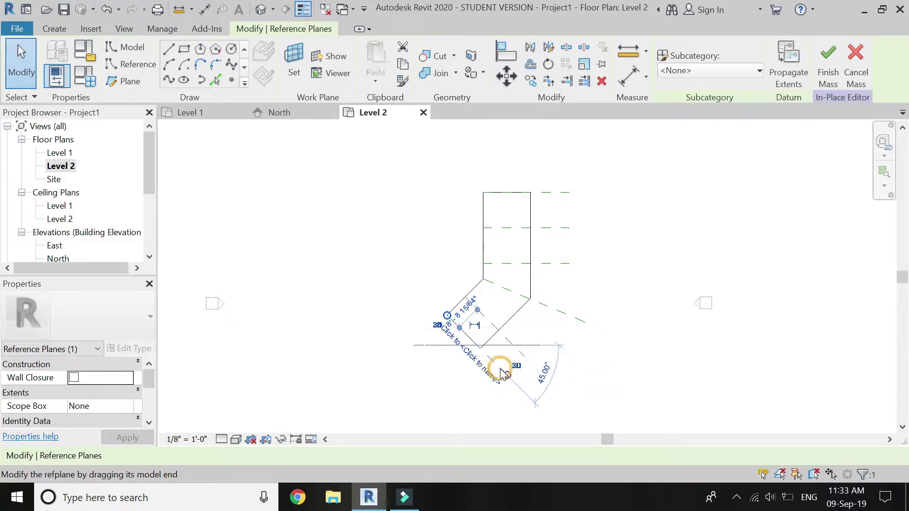
type("6")
left_click(637, 391)
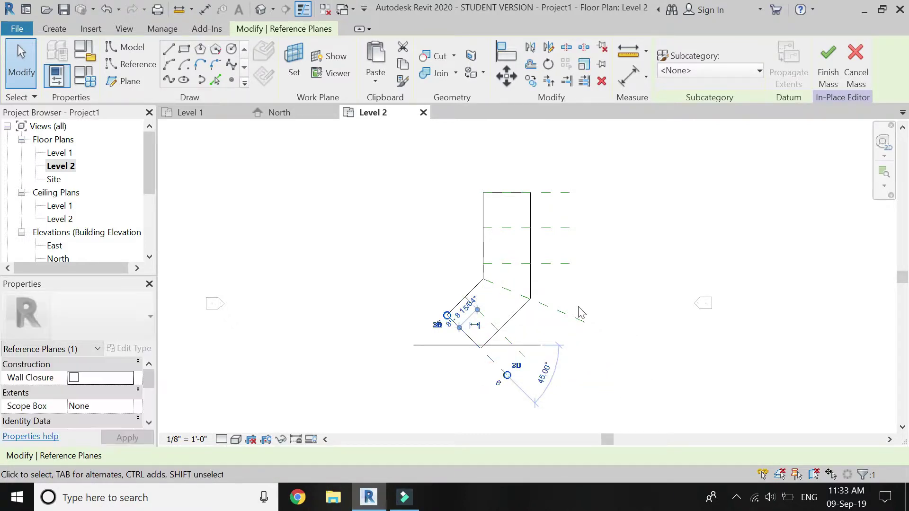
key("Escape")
left_click(567, 317)
key("Escape")
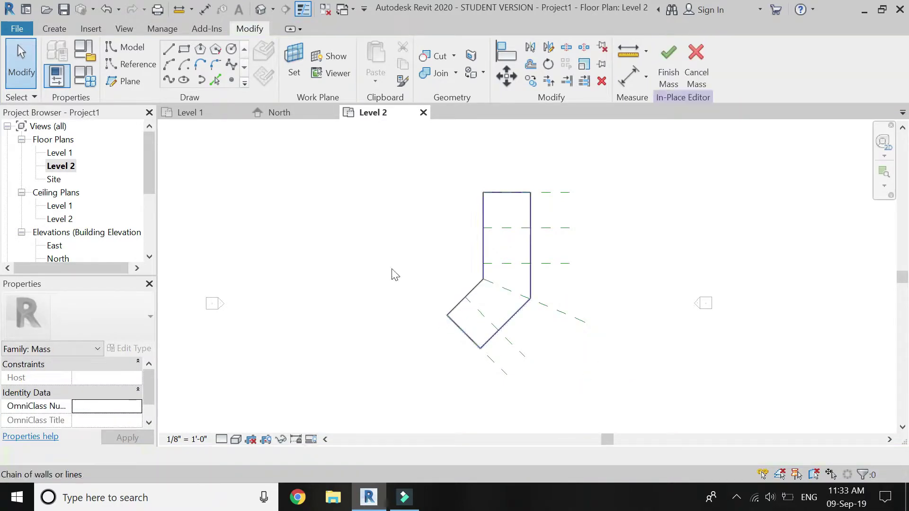
Step: In the North elevation, draw a horizontal reference plane a short distance below Level 2, spanning beyond the outline on both sides
left_click(294, 116)
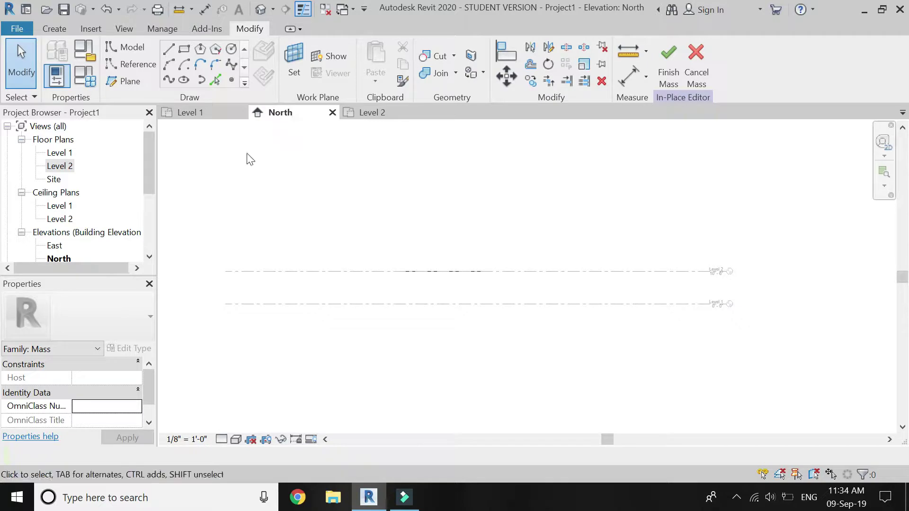
left_click(125, 81)
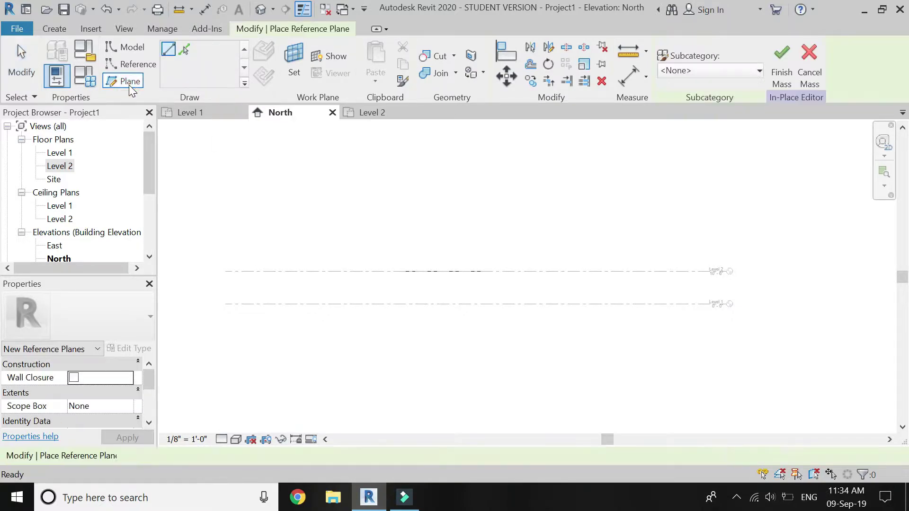
scroll(468, 282, "up", 2)
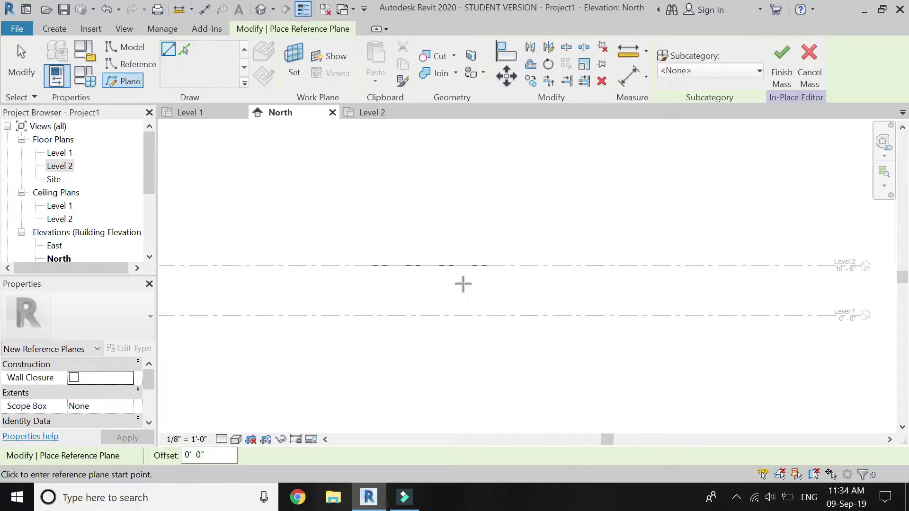
scroll(338, 276, "up", 2)
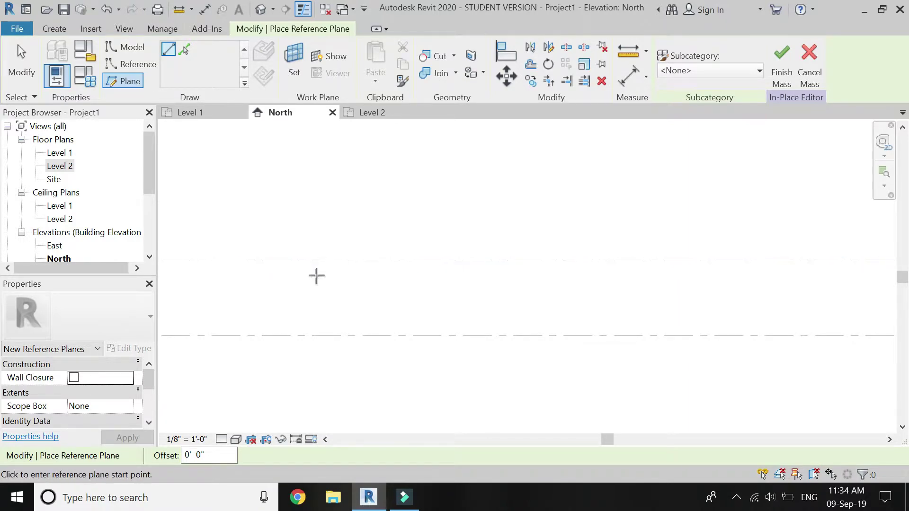
left_click(313, 275)
left_click(645, 275)
key("Escape")
key("Escape")
Step: Dimension the distance between Level 2 and the new horizontal reference plane
scroll(327, 257, "up", 2)
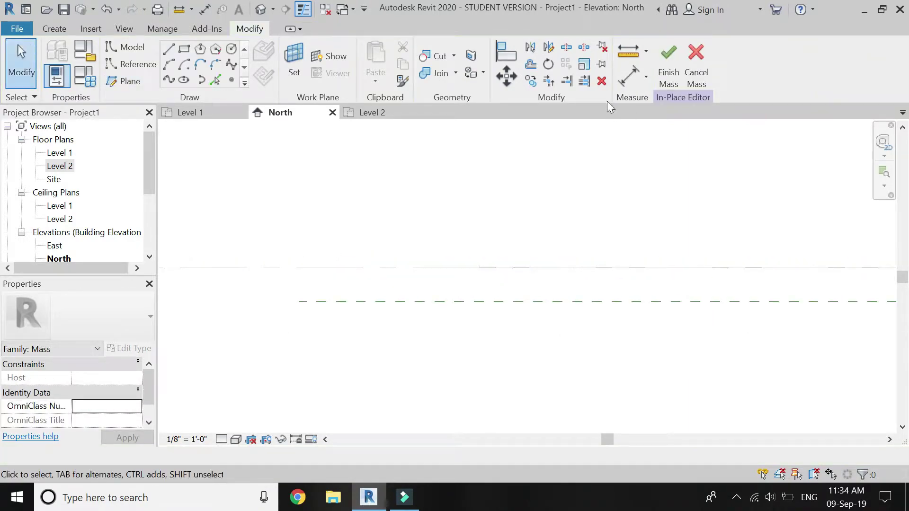
left_click(622, 79)
left_click(348, 267)
left_click(347, 301)
left_click(286, 314)
key("Escape")
key("Escape")
scroll(426, 309, "up", 3)
Step: Set the reference plane's distance below Level 2 to 1' - 6" and delete the dimension
left_click(426, 309)
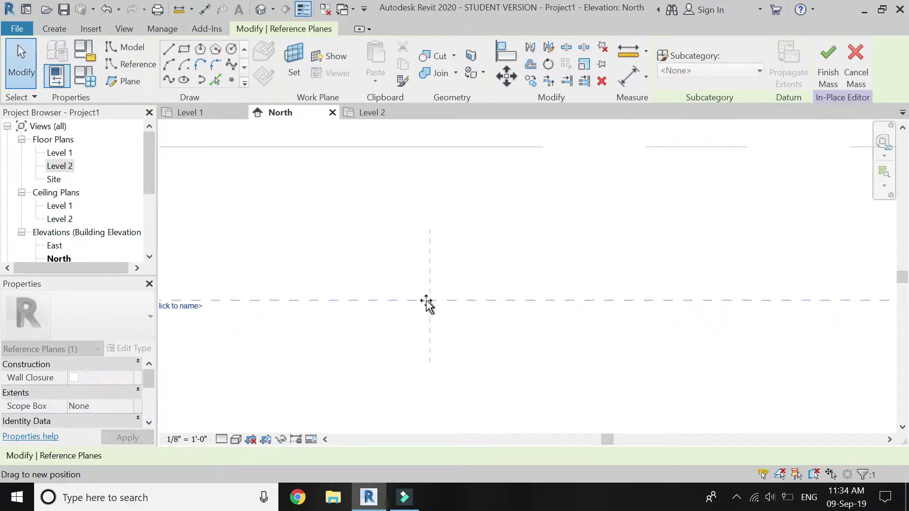
scroll(553, 311, "down", 3)
key("Escape")
scroll(317, 277, "down", 3)
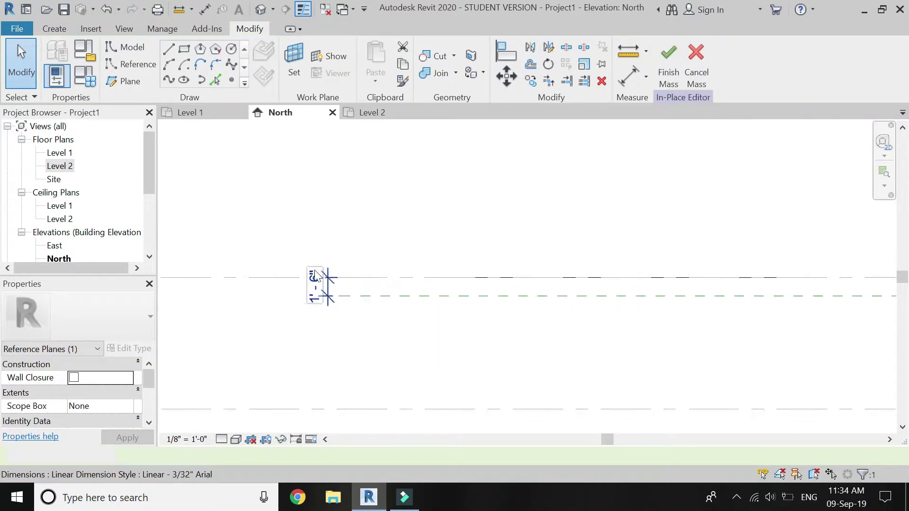
scroll(294, 288, "up", 2)
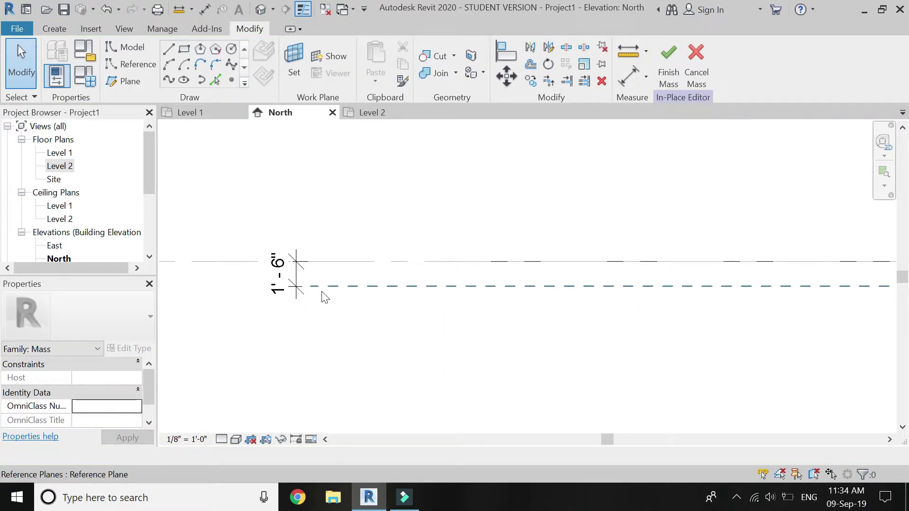
left_click(289, 268)
key("Delete")
scroll(336, 279, "down", 2)
Step: In the Level 2 plan, shorten horizontal reference planes 1, 2 and 3 to end at the outline's right edge
key("ctrl+Tab")
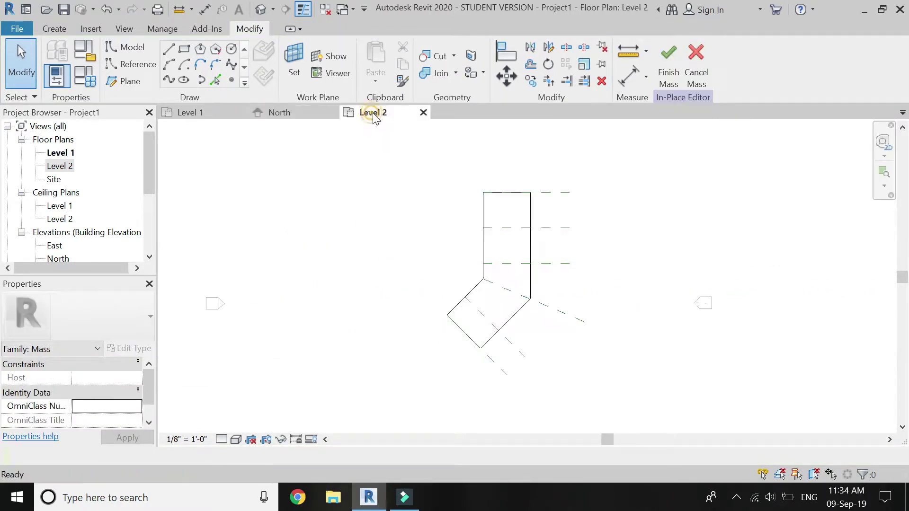
left_click(551, 193)
scroll(551, 193, "up", 3)
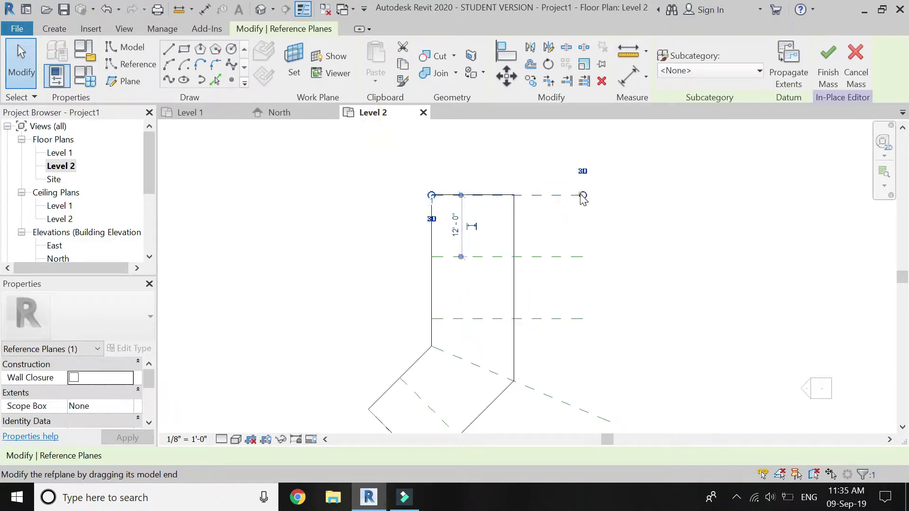
key("Delete")
left_click(574, 257)
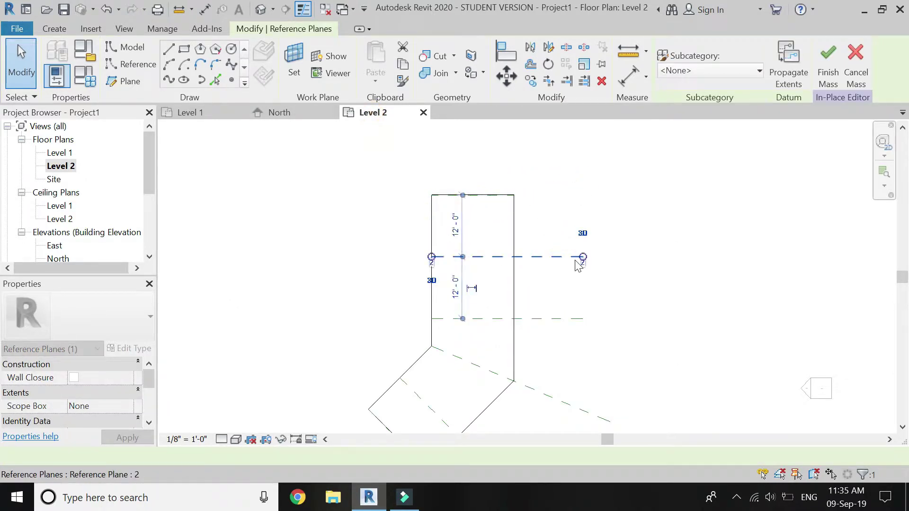
left_click_drag(584, 261, 489, 249)
scroll(514, 256, "down", 2)
scroll(533, 257, "up", 2)
left_click(531, 250)
Step: Shorten reference planes 4, 5 and 6 to end at the lower right edge of the bent outline
left_click(570, 350)
left_click_drag(576, 352, 487, 316)
scroll(487, 260, "down", 2)
scroll(470, 318, "up", 2)
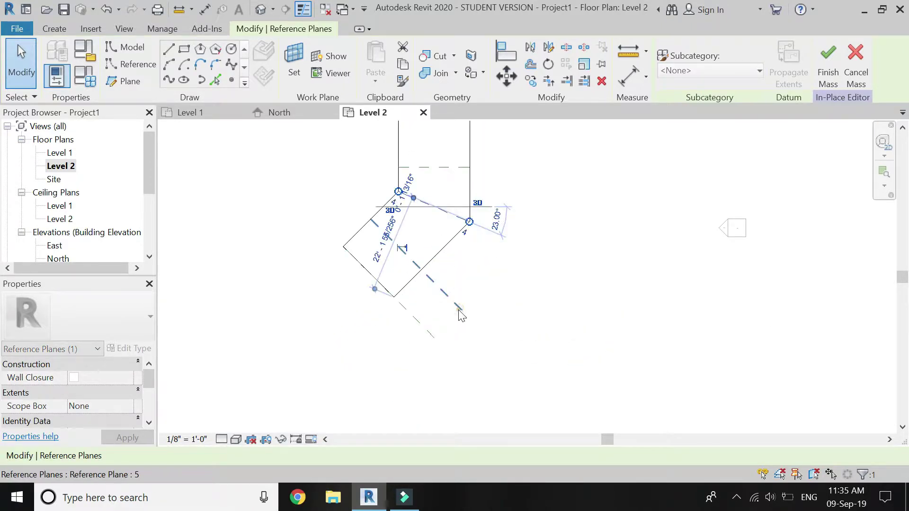
left_click(462, 315)
left_click_drag(402, 248, 397, 298)
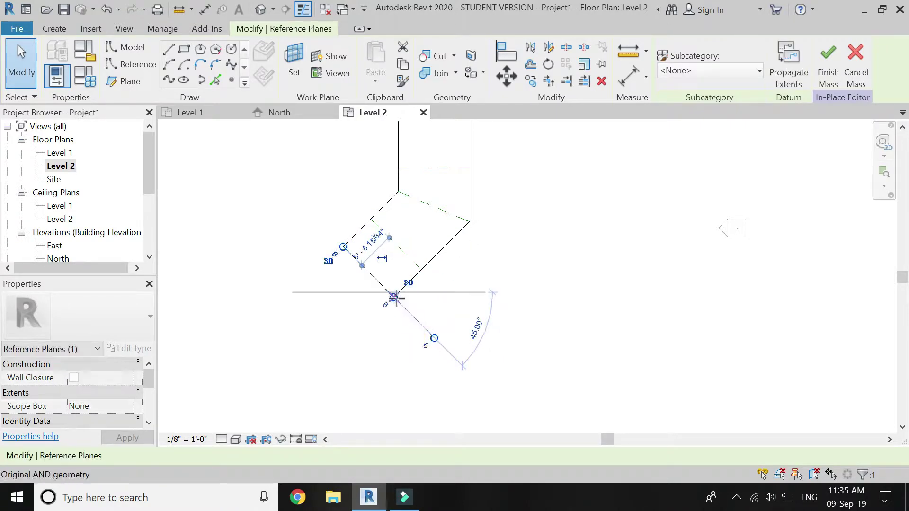
left_click(480, 355)
scroll(481, 354, "down", 2)
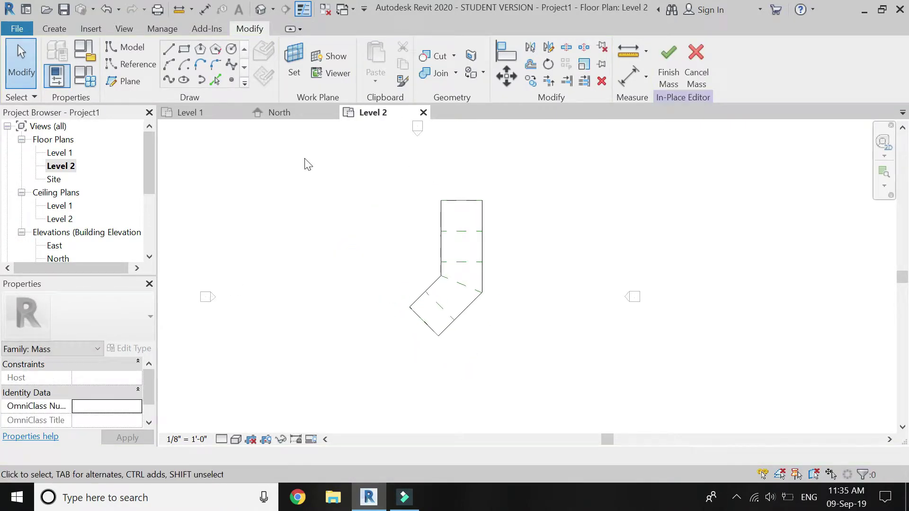
Step: In the North elevation, set the work plane to Reference Plane : 1 and show it
left_click(311, 116)
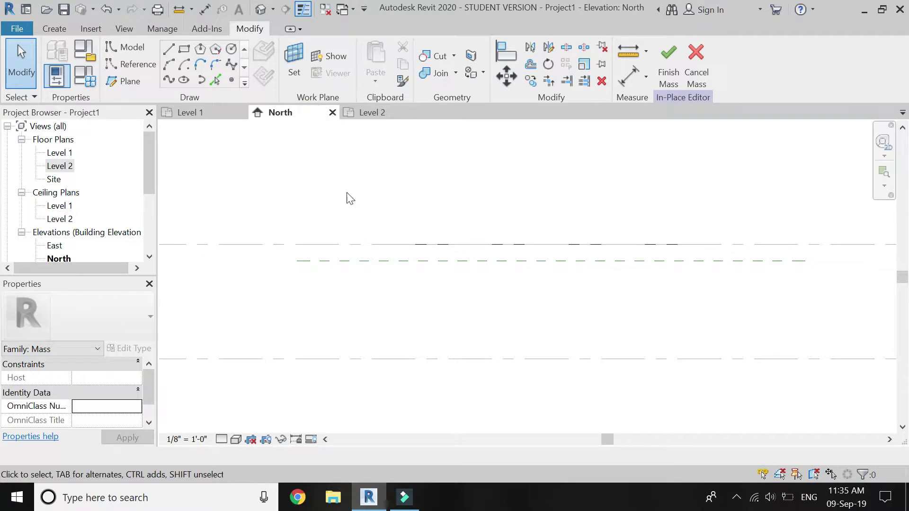
left_click(292, 72)
left_click(712, 326)
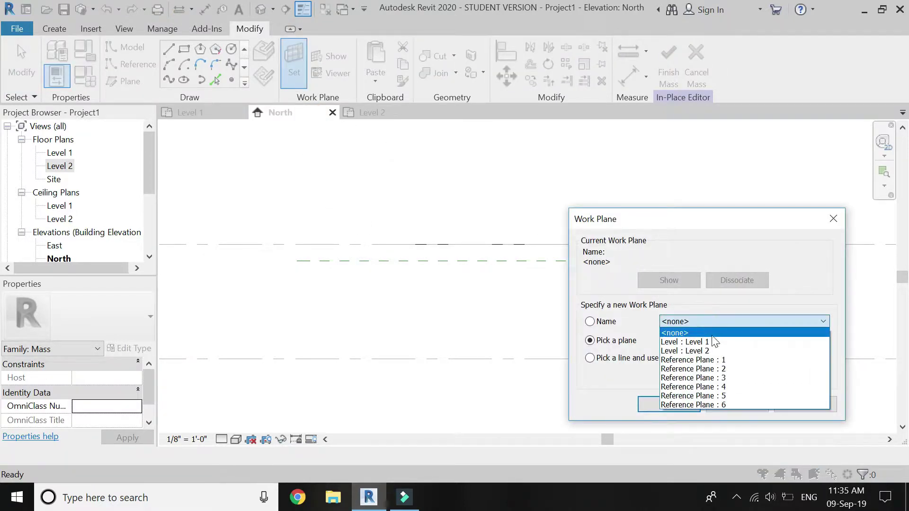
left_click(700, 357)
left_click(683, 405)
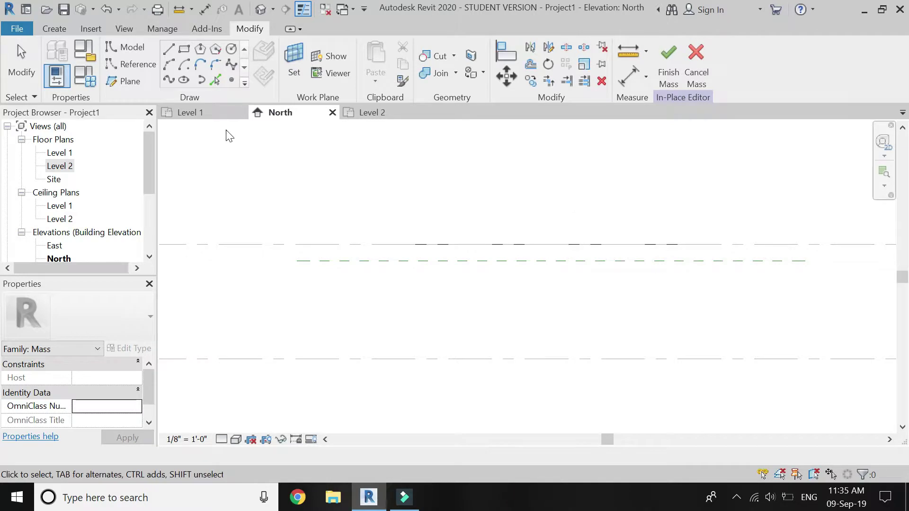
left_click(321, 56)
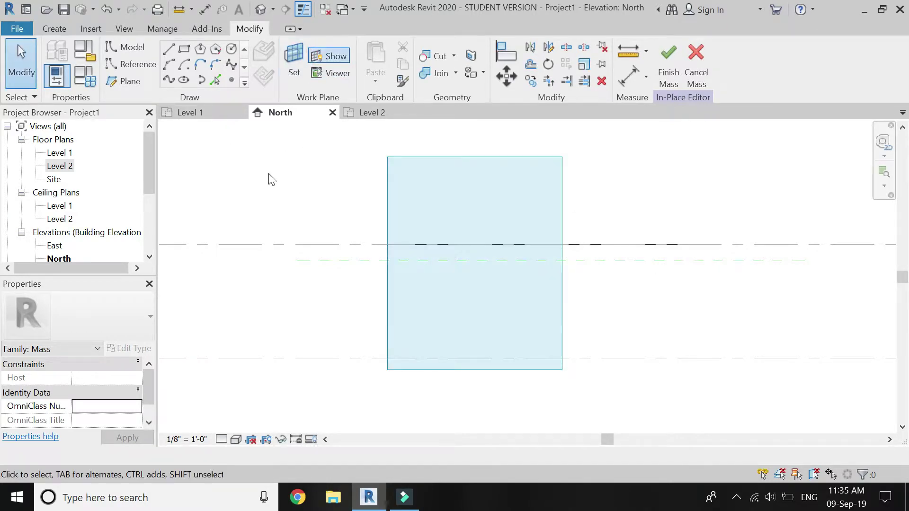
Step: Draw an eight-point wavy spline across the work plane, from just below Level 2 to the lower reference plane at the right edge
left_click(167, 81)
scroll(450, 244, "up", 4)
scroll(427, 253, "up", 1)
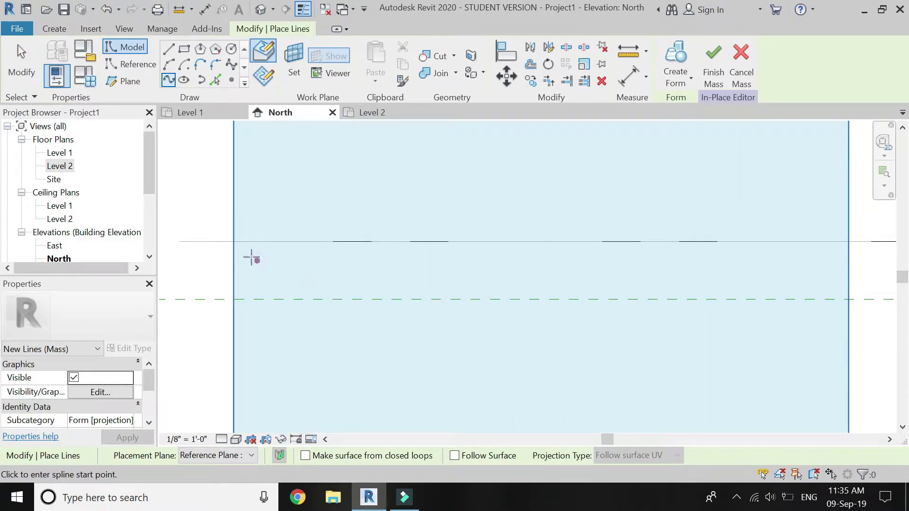
scroll(238, 247, "up", 1)
left_click(237, 246)
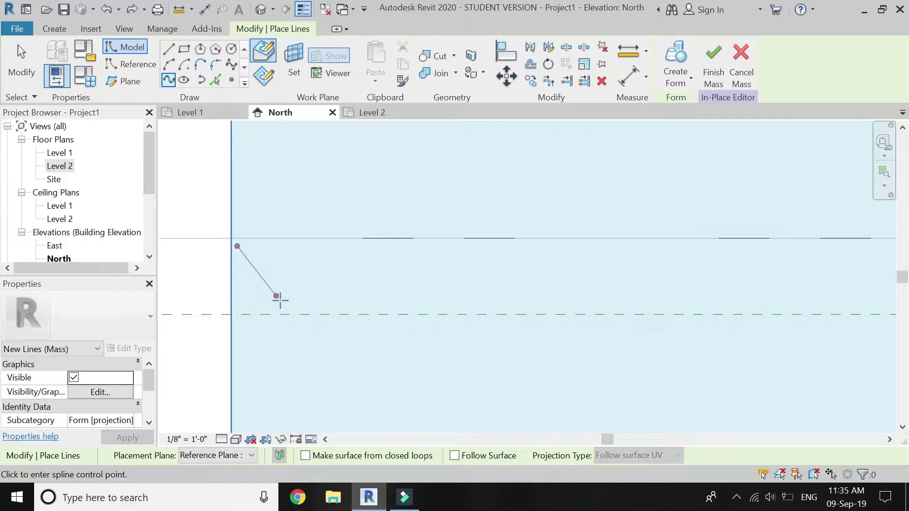
left_click(290, 315)
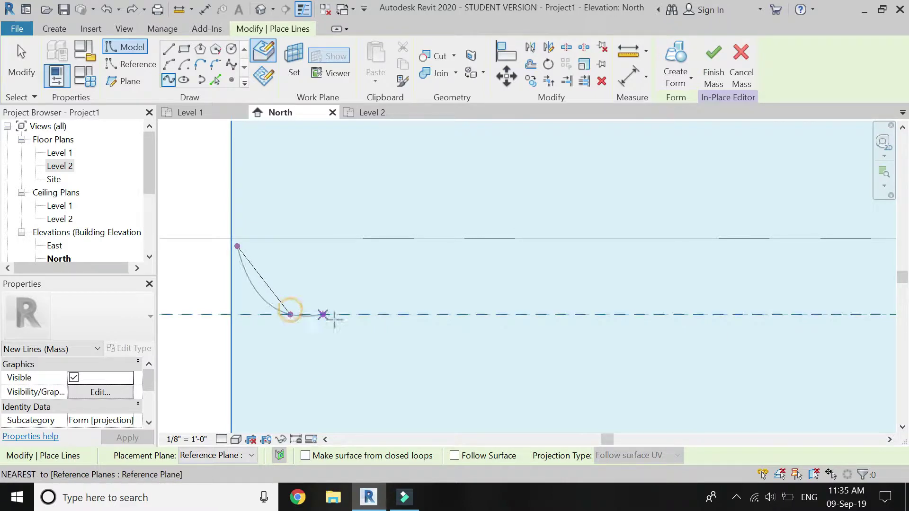
left_click(365, 315)
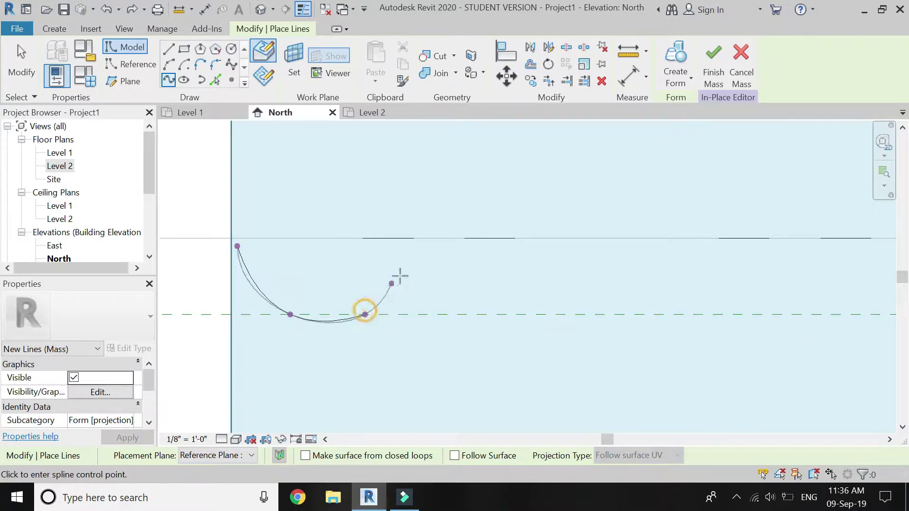
left_click(438, 259)
left_click(549, 251)
left_click(728, 304)
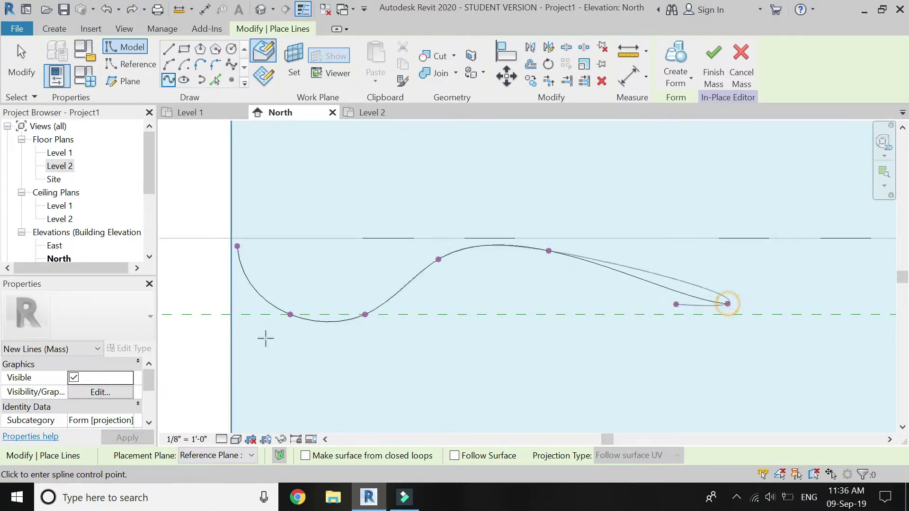
scroll(197, 339, "down", 3)
scroll(544, 311, "up", 2)
left_click(589, 286)
left_click(656, 335)
key("Escape")
scroll(379, 278, "down", 1)
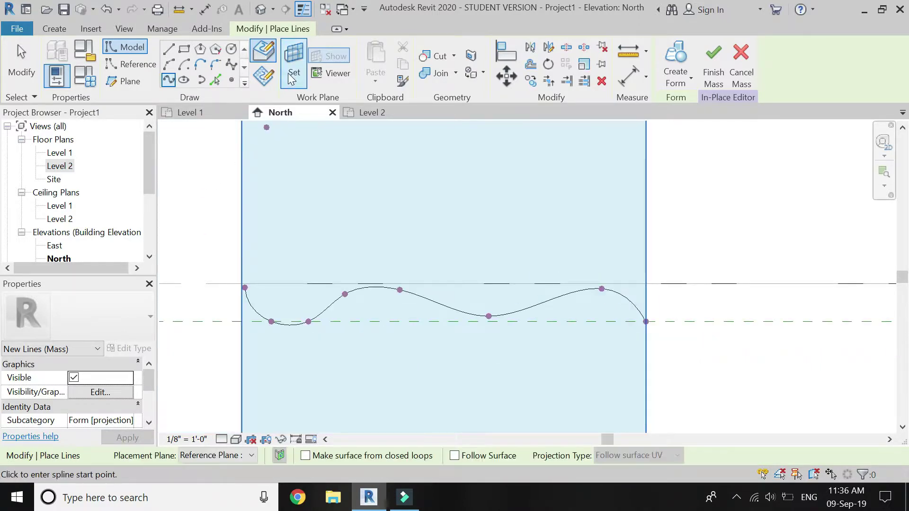
Step: Set the work plane to Reference Plane : 2
left_click(291, 78)
left_click(720, 322)
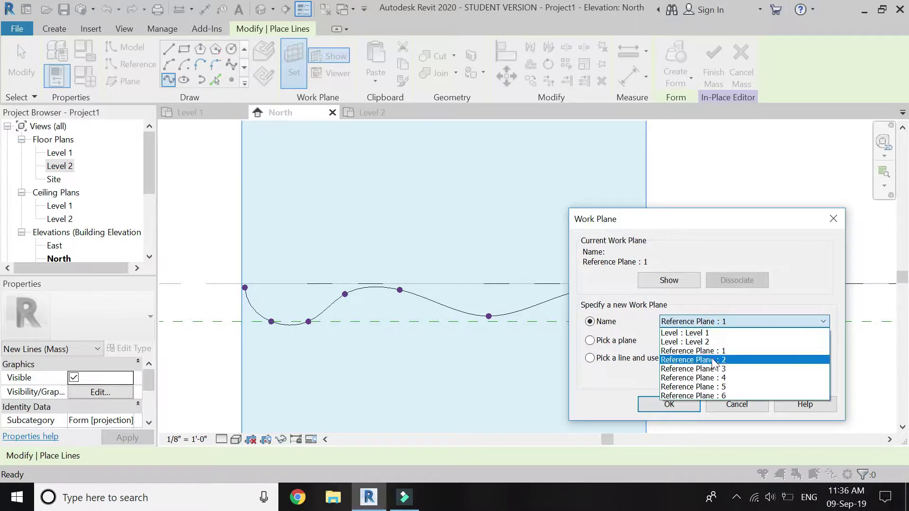
left_click(713, 363)
left_click(683, 405)
Step: Draw a nine-point spline in opposing waves, from the lower reference plane at the left edge to just below Level 2 at the right
scroll(237, 326, "up", 2)
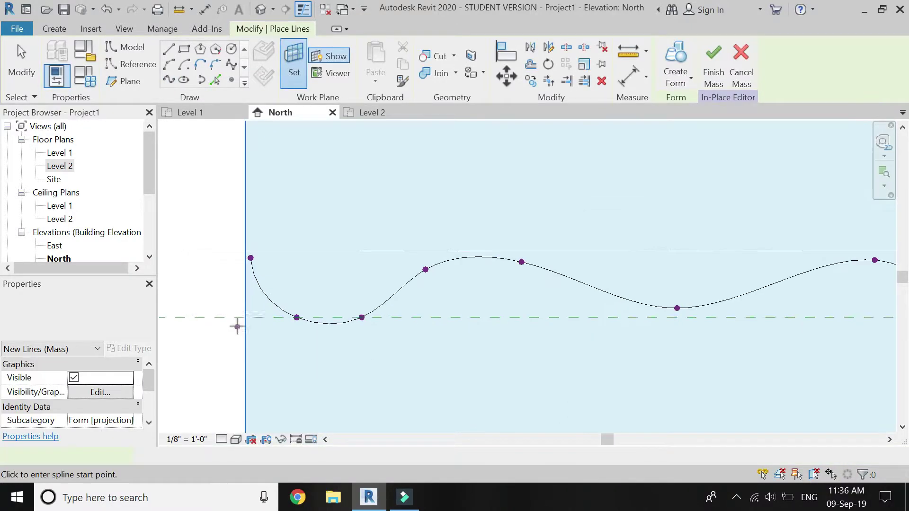
left_click(246, 317)
left_click(318, 261)
left_click(368, 262)
left_click(496, 317)
left_click(555, 317)
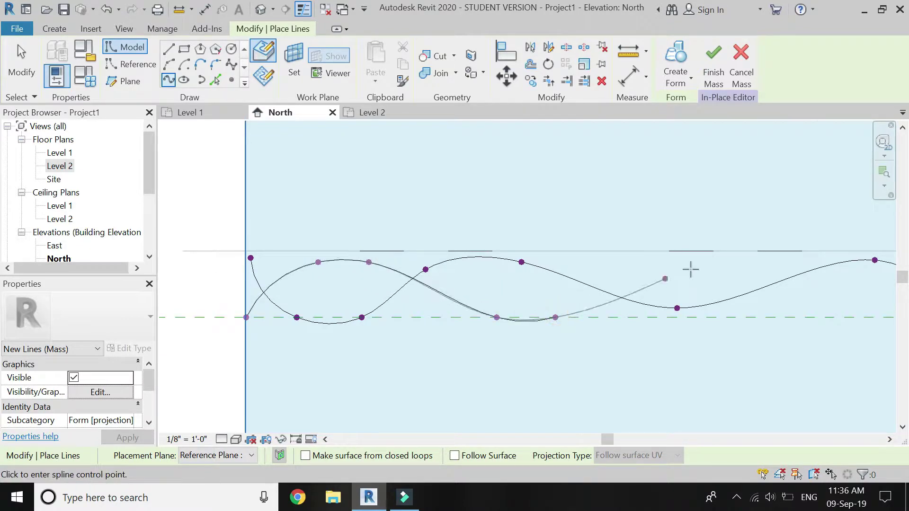
left_click(723, 263)
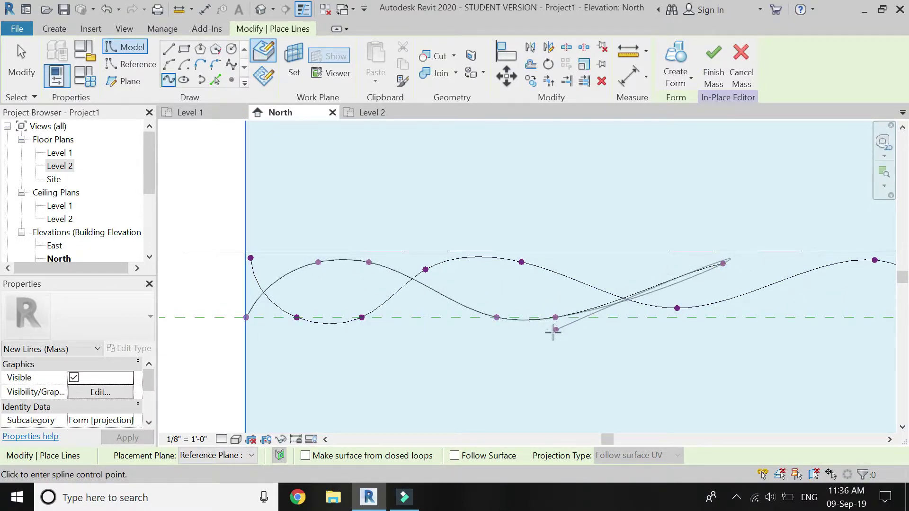
scroll(552, 327, "down", 3)
scroll(711, 326, "up", 3)
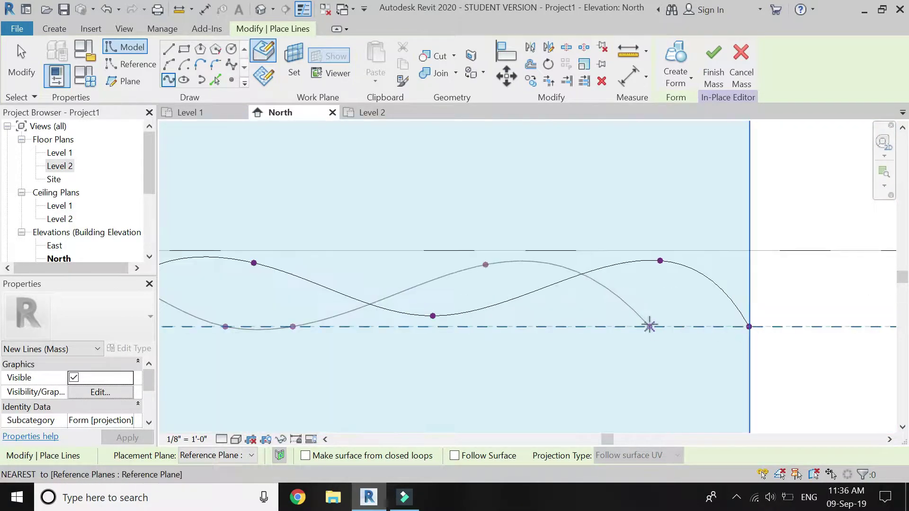
left_click(606, 327)
left_click(696, 302)
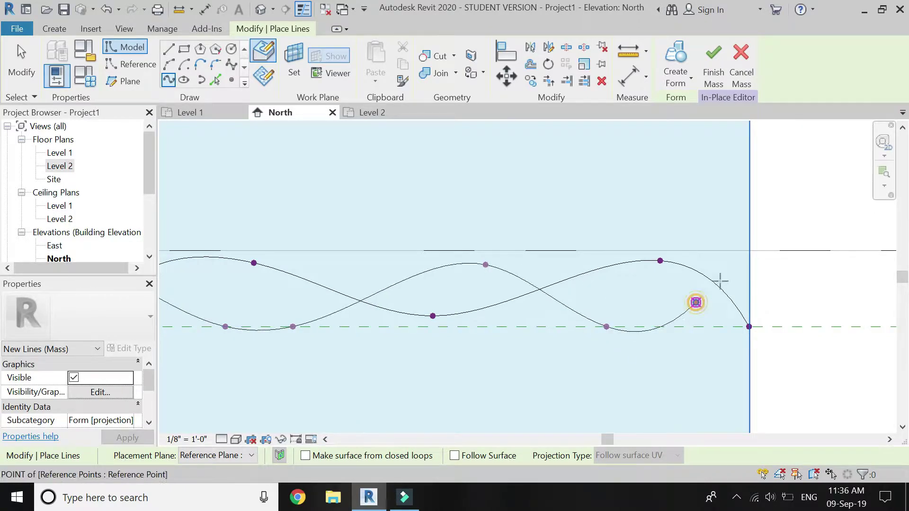
left_click(742, 258)
key("Escape")
scroll(703, 280, "down", 3)
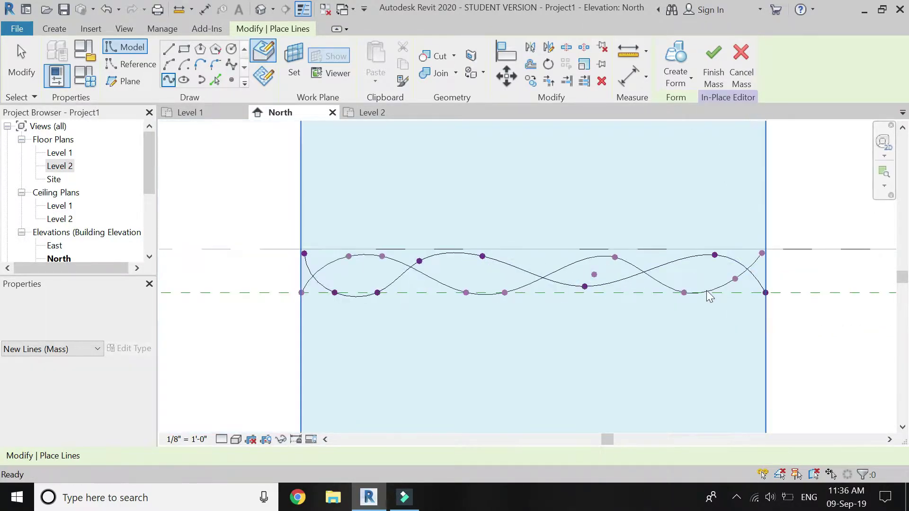
key("Escape")
scroll(656, 287, "up", 1)
key("Escape")
Step: Set the work plane to Reference Plane : 3
left_click(294, 64)
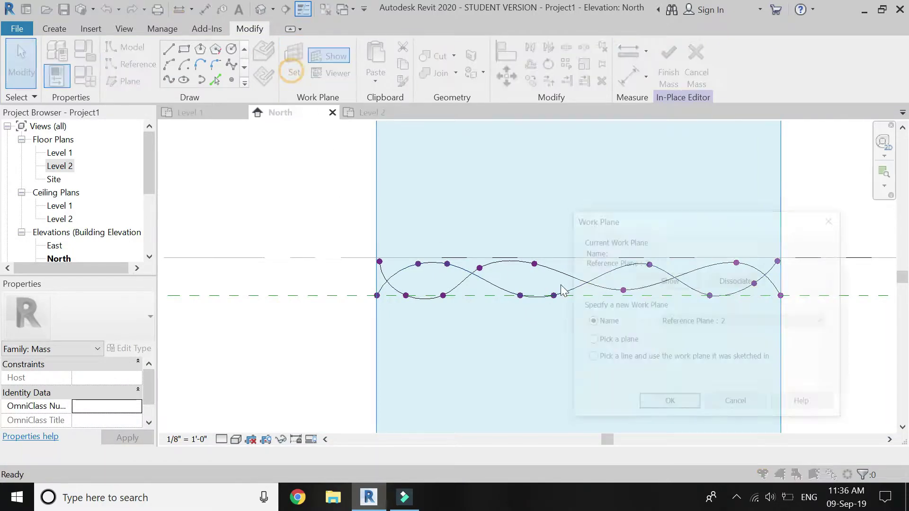
left_click(683, 322)
left_click(695, 366)
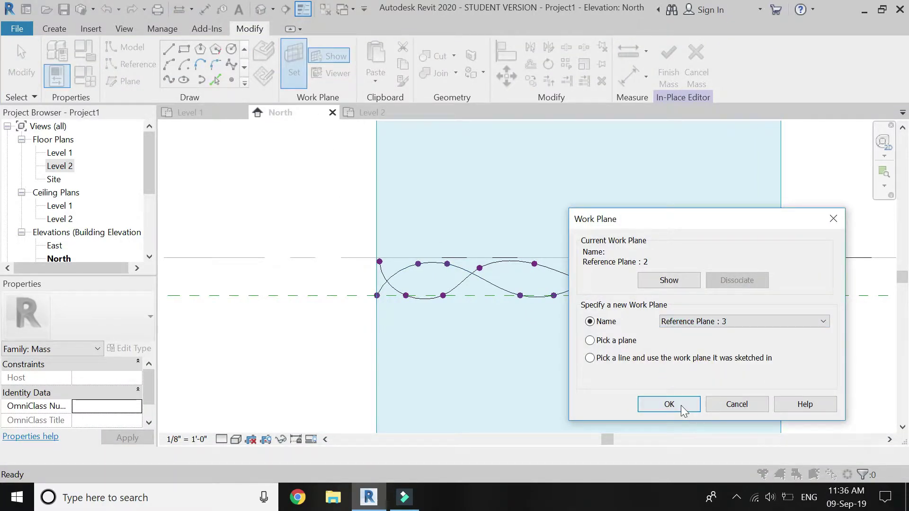
left_click(669, 404)
Step: Draw a nine-point wavy spline across the work plane, starting and ending about midway between Level 2 and the lower reference plane
left_click(168, 81)
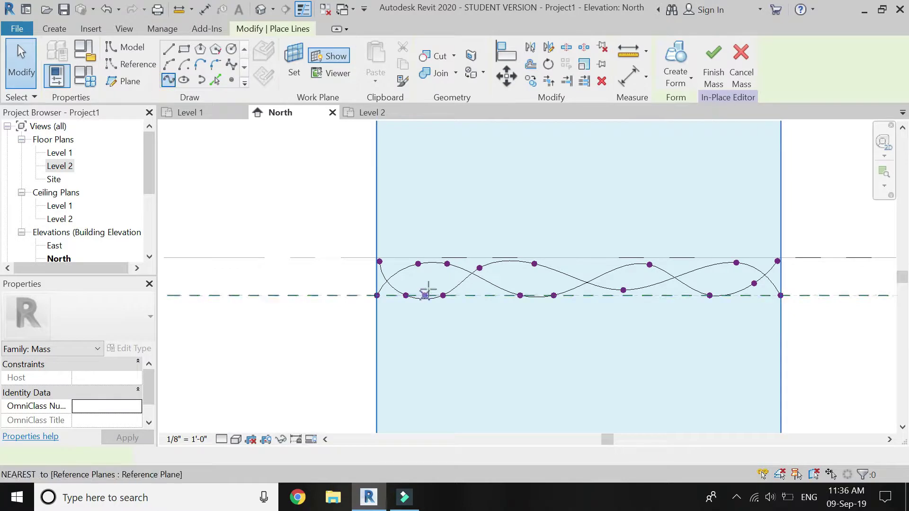
scroll(402, 277, "up", 2)
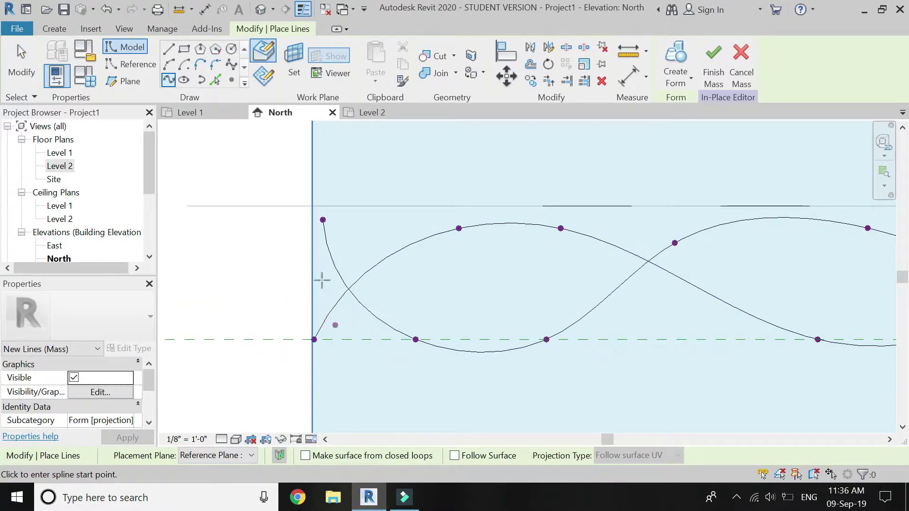
left_click(409, 309)
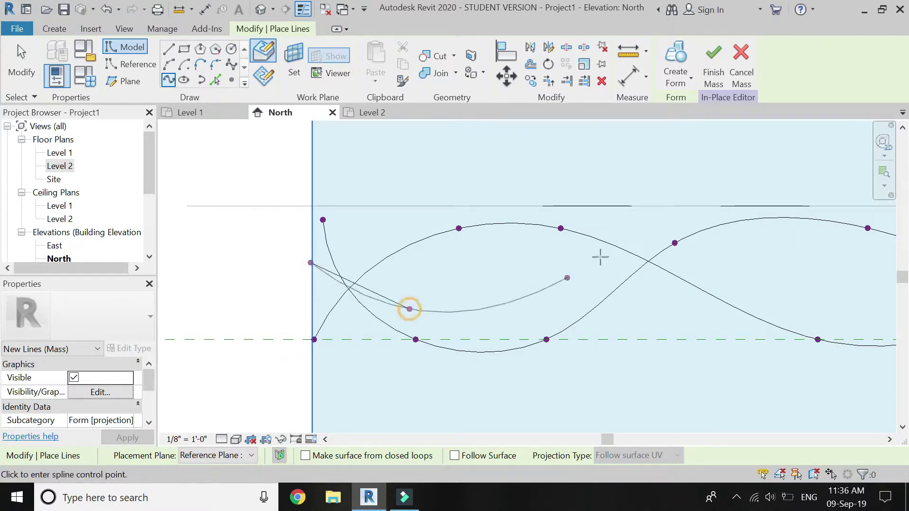
left_click(758, 238)
scroll(298, 311, "down", 1)
scroll(297, 311, "down", 3)
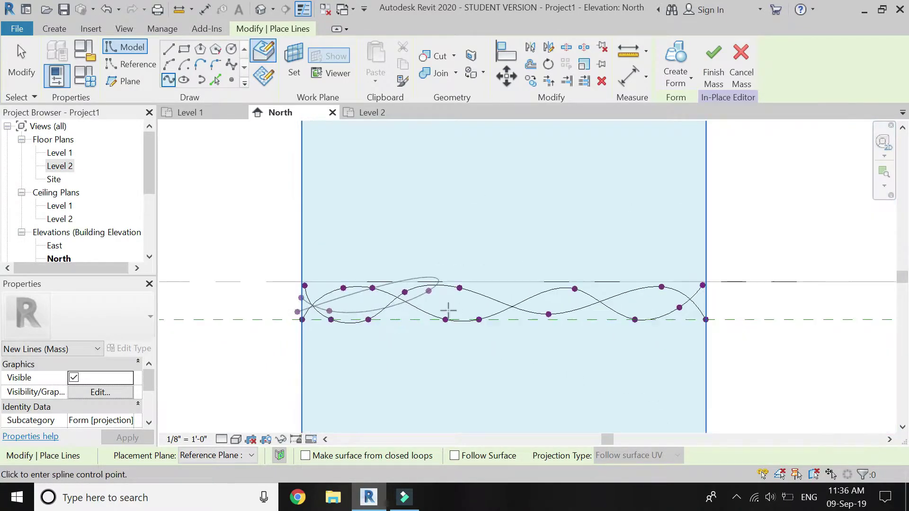
scroll(478, 303, "up", 2)
left_click(483, 303)
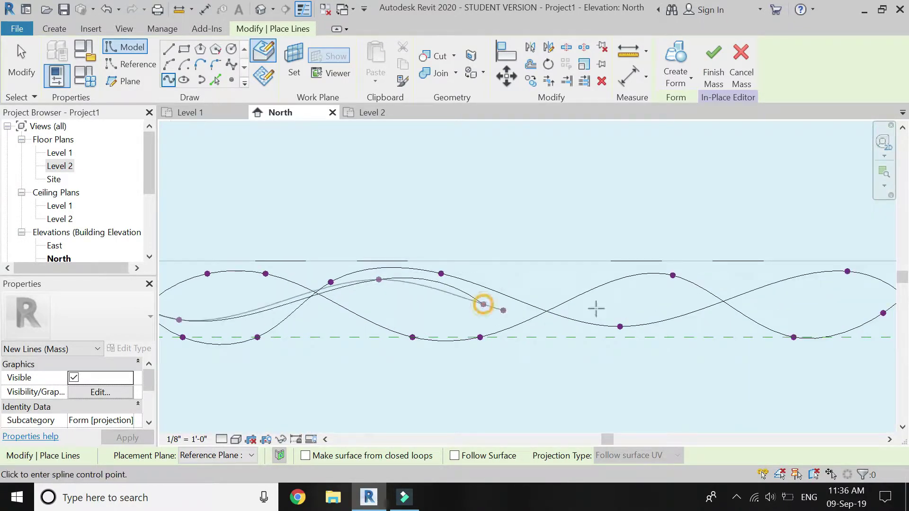
left_click(624, 300)
left_click(737, 273)
left_click(826, 303)
scroll(309, 291, "down", 3)
scroll(567, 317, "up", 5)
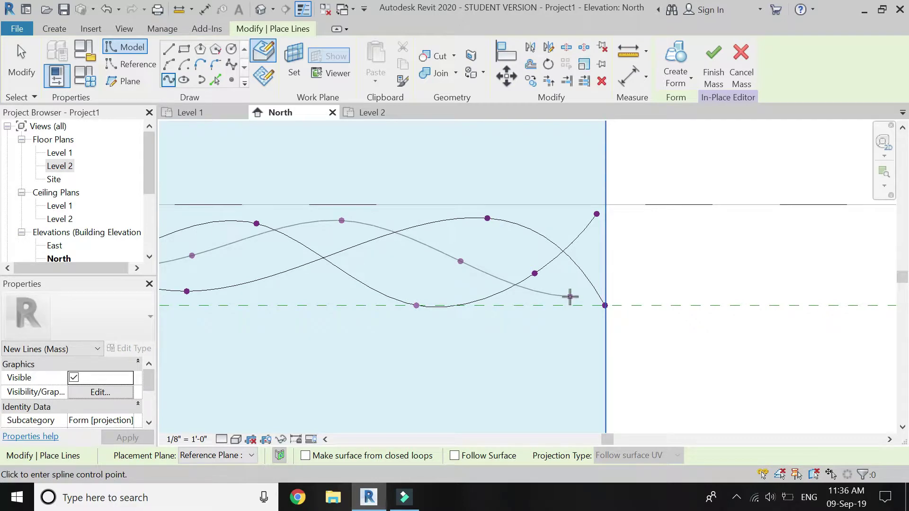
left_click(570, 296)
scroll(597, 270, "up", 2)
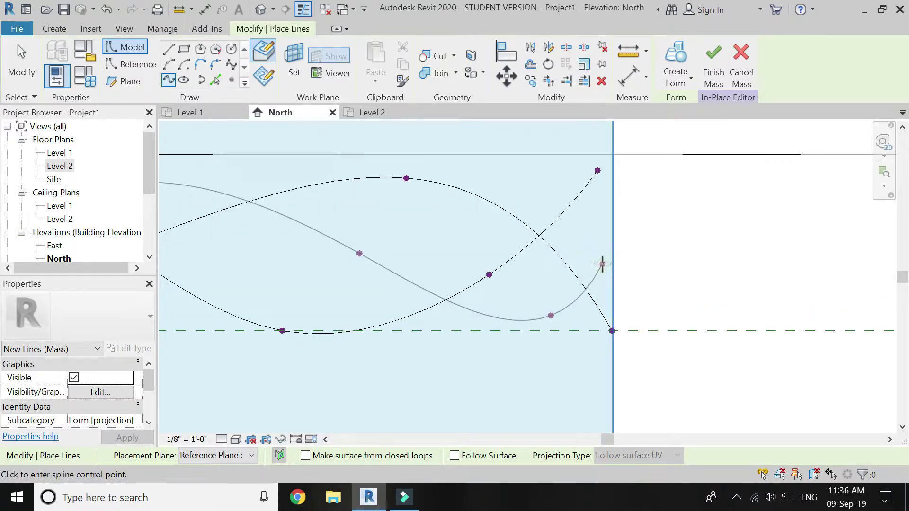
left_click(602, 264)
key("Escape")
scroll(634, 267, "down", 5)
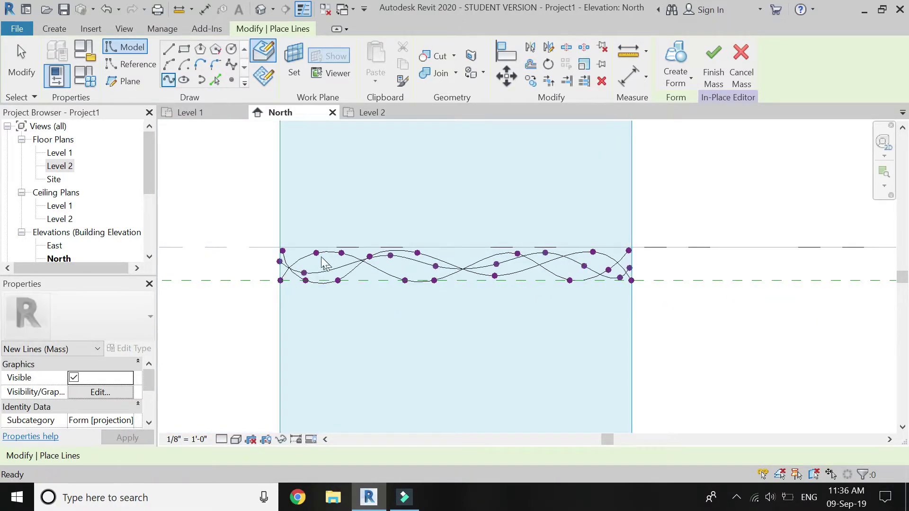
scroll(321, 263, "up", 1)
key("Escape")
Step: Set the work plane to Reference Plane : 4
left_click(294, 64)
left_click(728, 325)
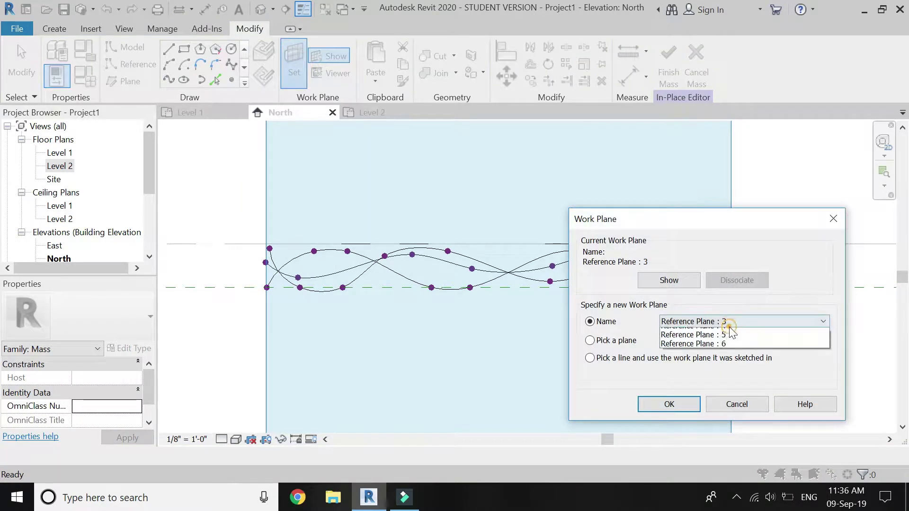
left_click(713, 372)
left_click(726, 322)
left_click(710, 377)
left_click(689, 404)
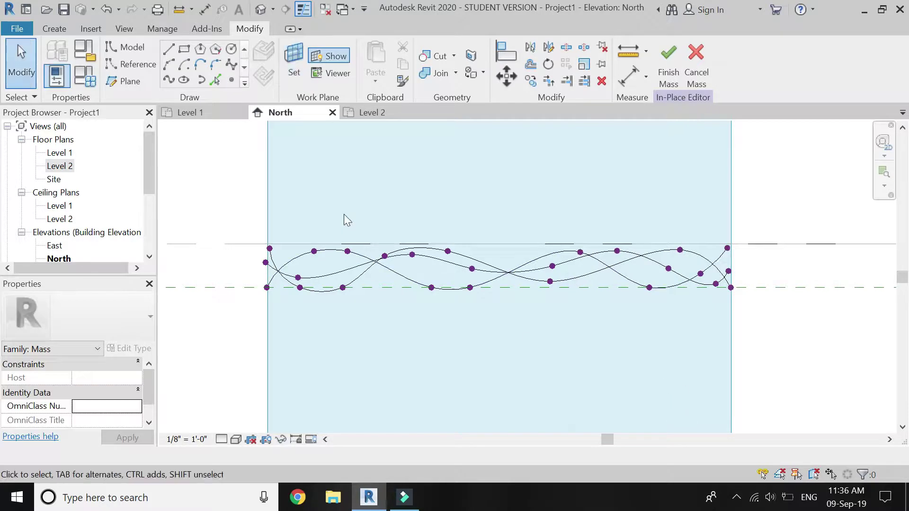
Step: Draw a ten-point wavy spline from just below Level 2 at the work plane's left edge to just above the lower reference plane at the right
left_click(168, 80)
scroll(272, 259, "up", 5)
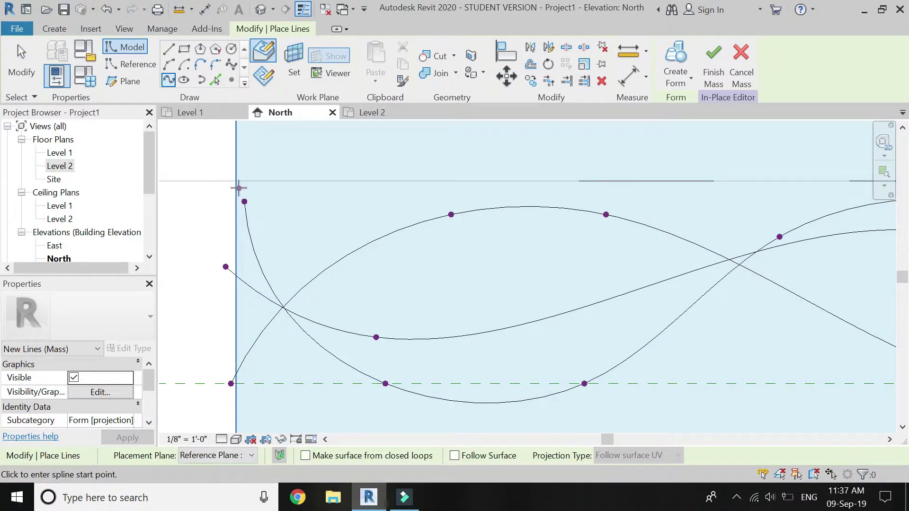
scroll(239, 185, "up", 2)
scroll(250, 227, "down", 3)
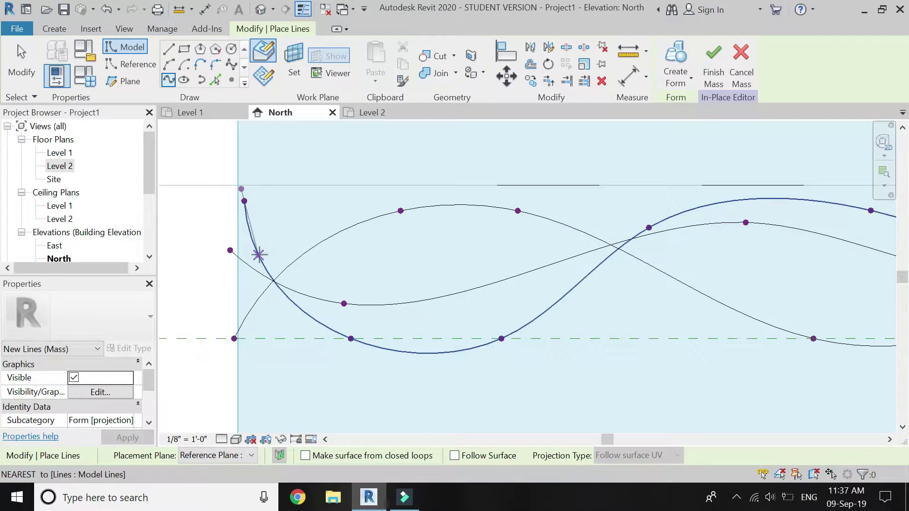
left_click(269, 314)
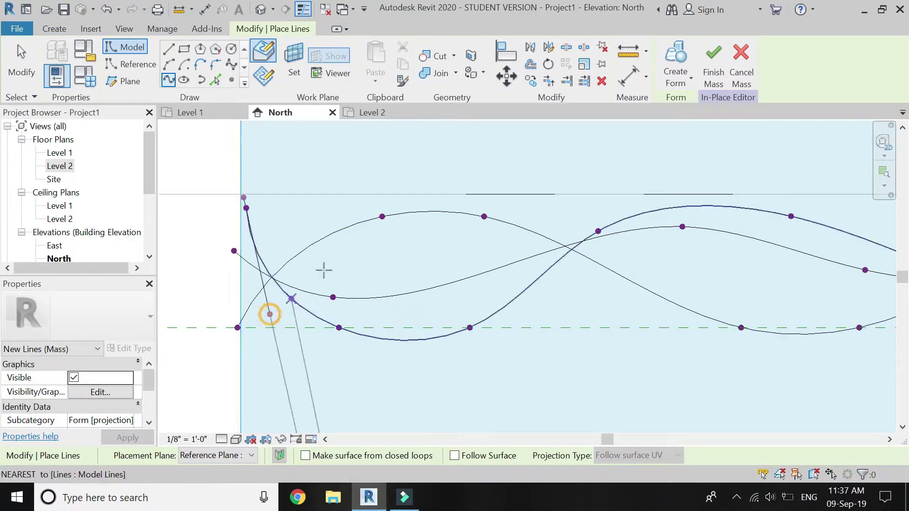
left_click(392, 240)
left_click(537, 206)
left_click(602, 302)
left_click(738, 281)
left_click(787, 259)
scroll(349, 361, "down", 4)
scroll(610, 306, "down", 2)
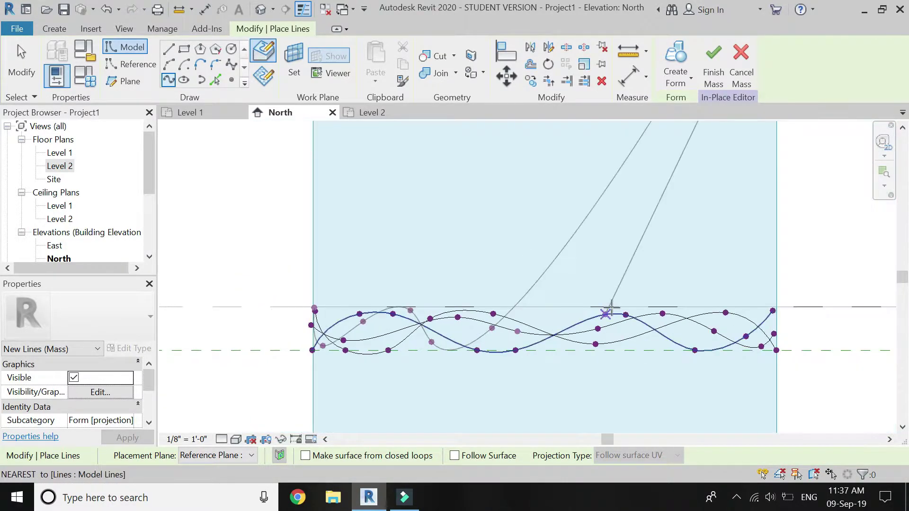
scroll(610, 307, "up", 2)
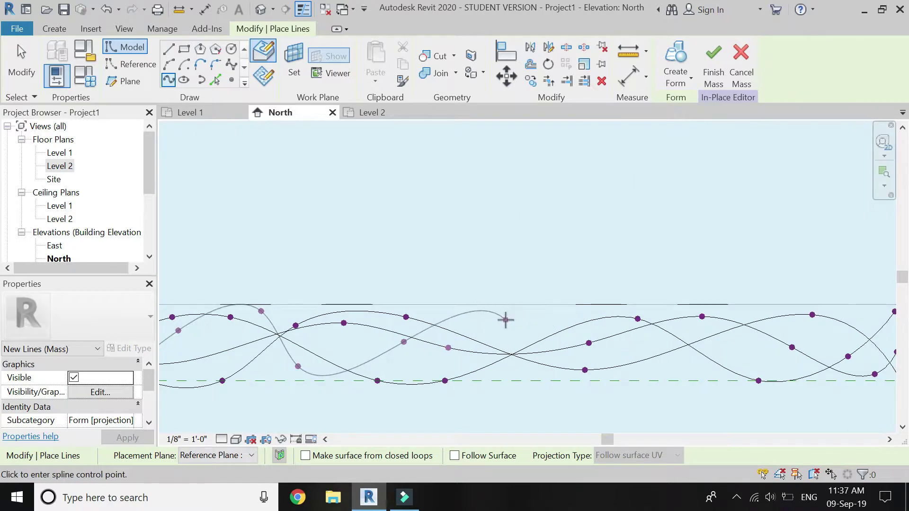
left_click(666, 368)
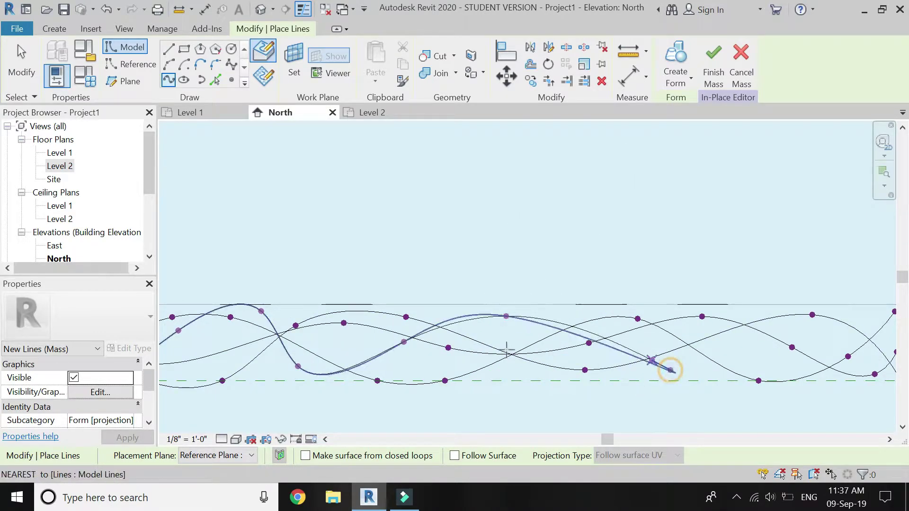
scroll(396, 342, "down", 2)
scroll(591, 333, "up", 3)
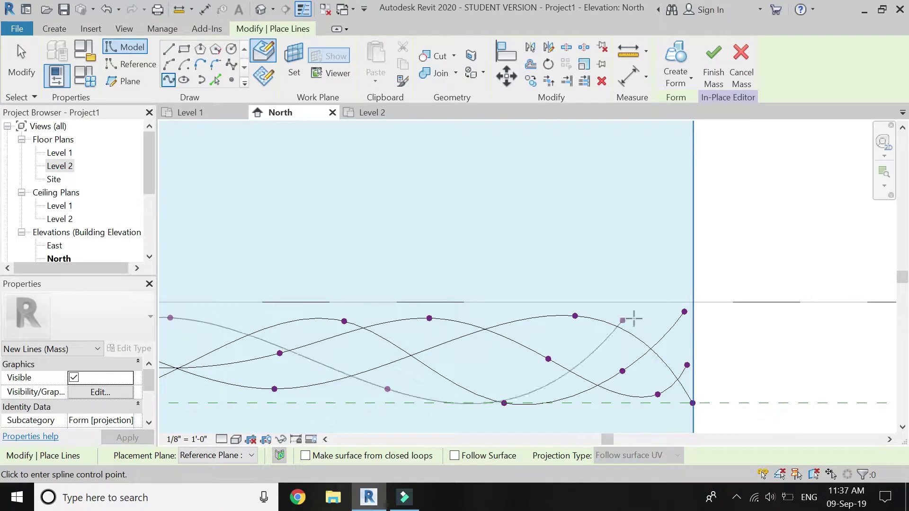
left_click(494, 308)
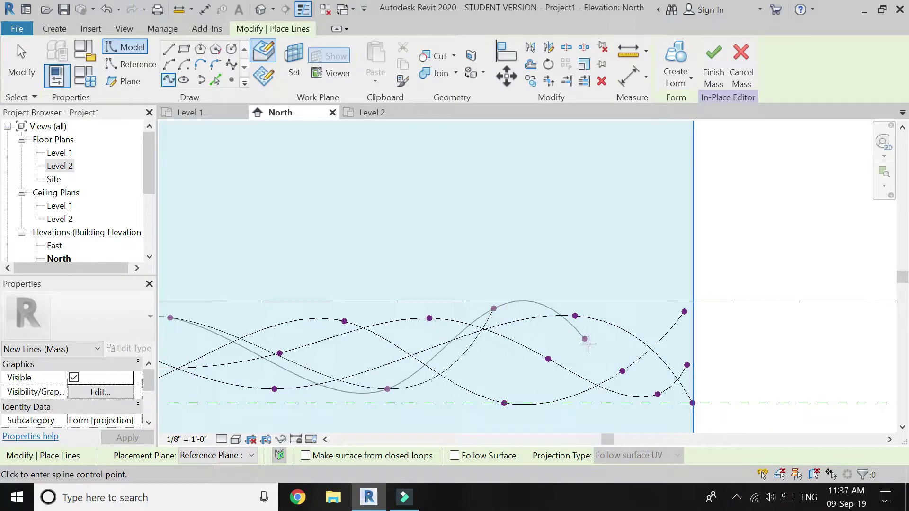
left_click(675, 395)
key("Escape")
key("Escape")
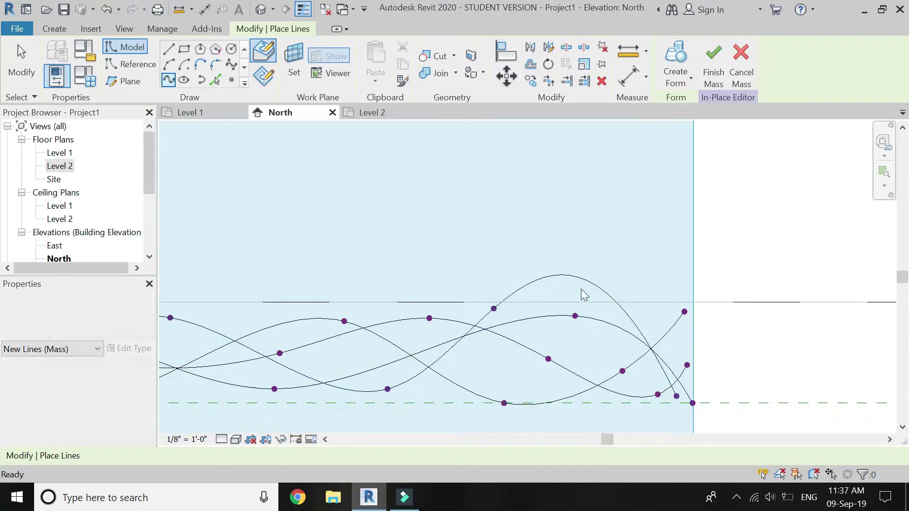
Step: Move the new spline's second-to-last point to the right along Level 2 to flatten its final crest
left_click(574, 282)
key("Escape")
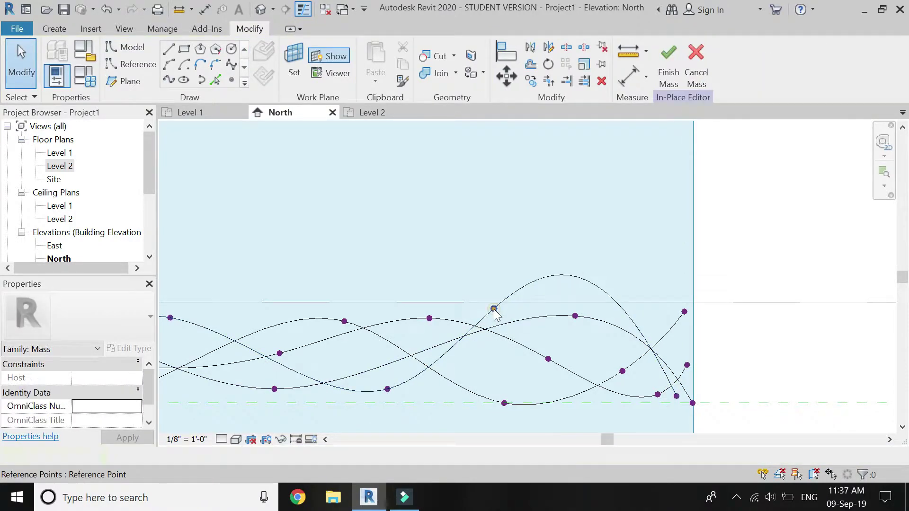
left_click(493, 308)
left_click_drag(525, 310, 655, 318)
key("Escape")
scroll(665, 308, "down", 5)
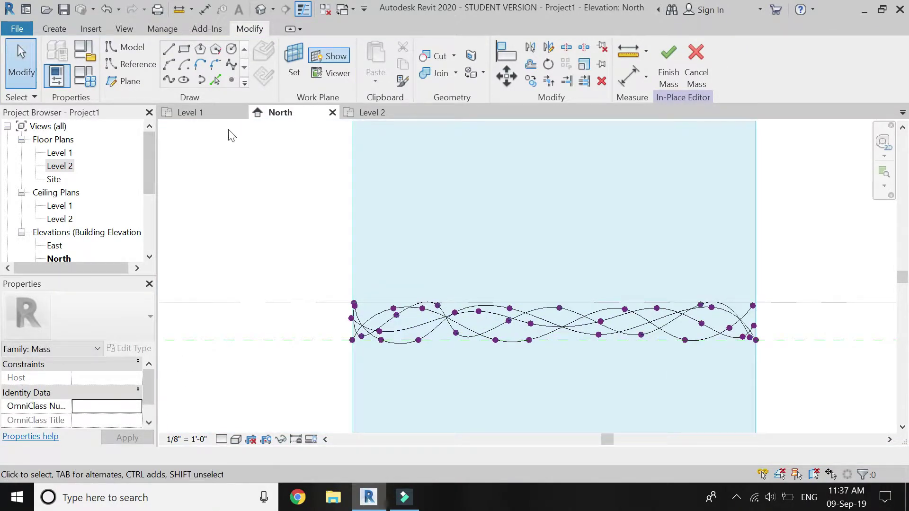
Step: Set the work plane to Reference Plane : 5
left_click(293, 76)
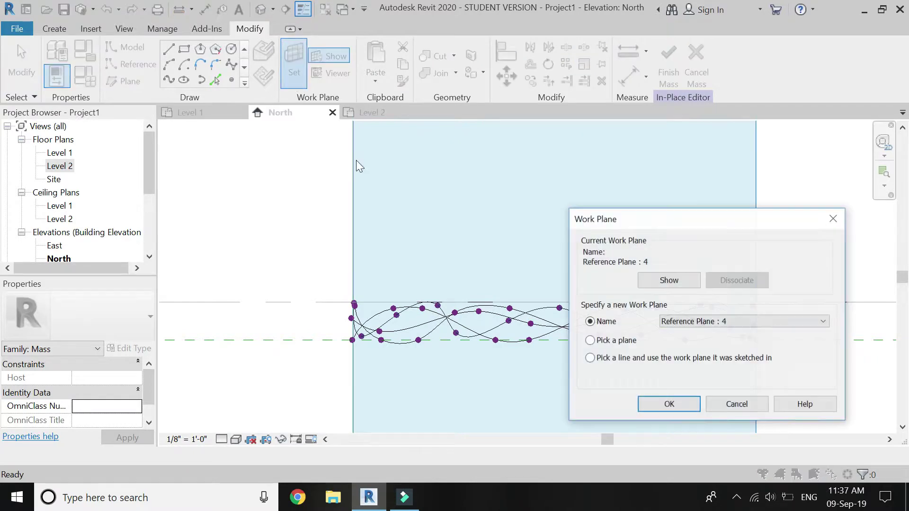
left_click(760, 322)
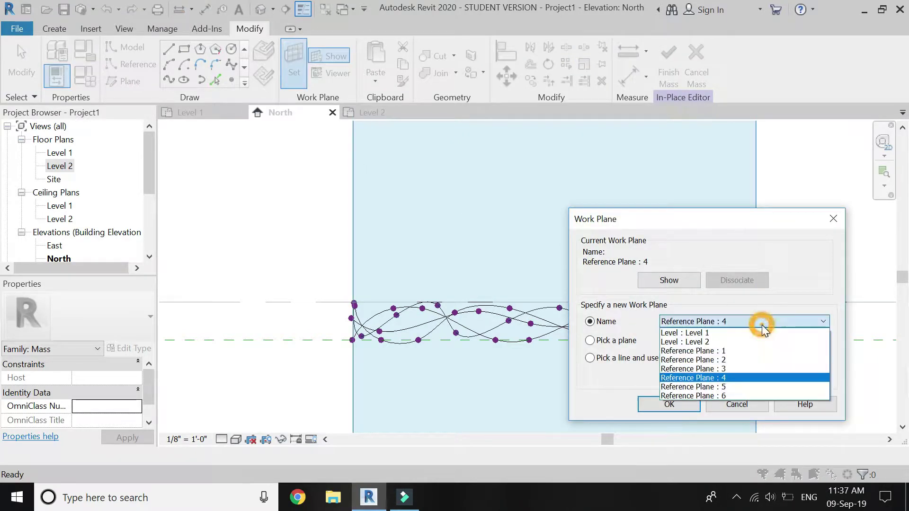
left_click(752, 387)
left_click(692, 404)
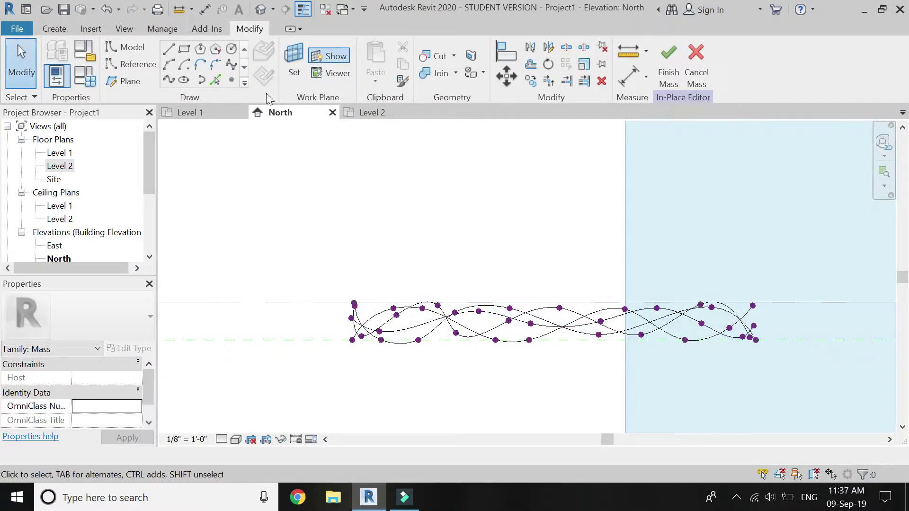
Step: Draw a nine-point spline with two crests across the shifted work plane, from just below Level 2 to the lower reference plane at the right edge
left_click(172, 81)
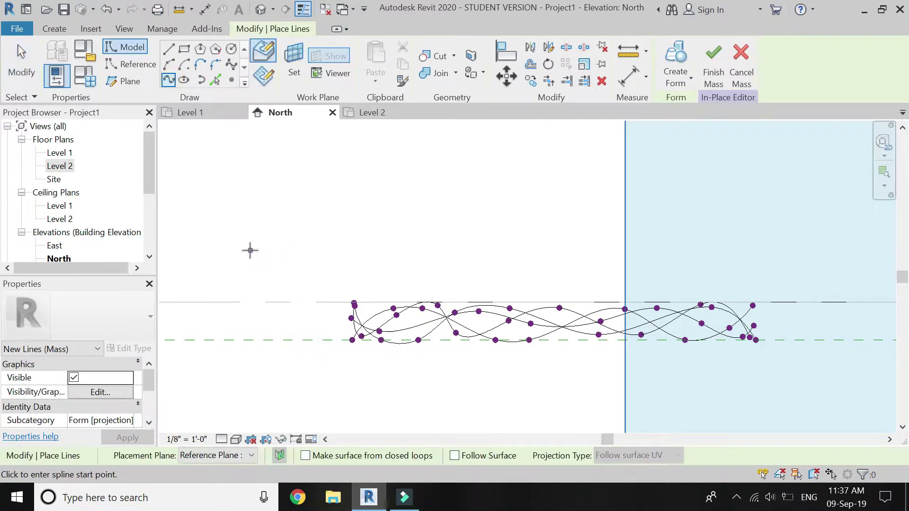
scroll(250, 251, "down", 3)
scroll(399, 282, "up", 2)
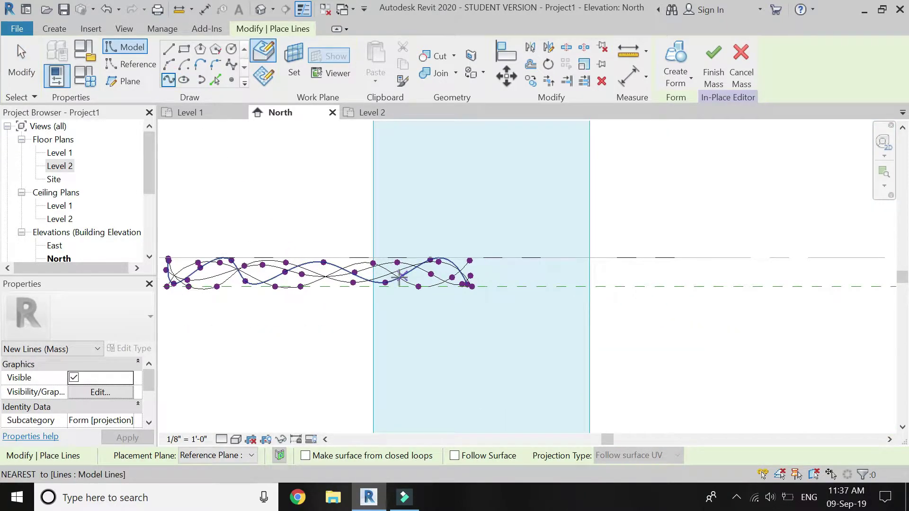
scroll(399, 277, "up", 3)
scroll(331, 238, "up", 1)
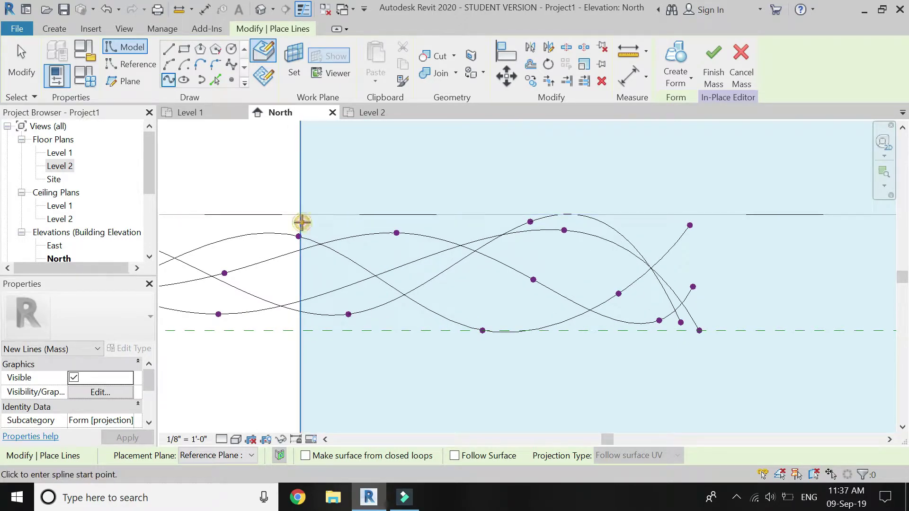
left_click(394, 324)
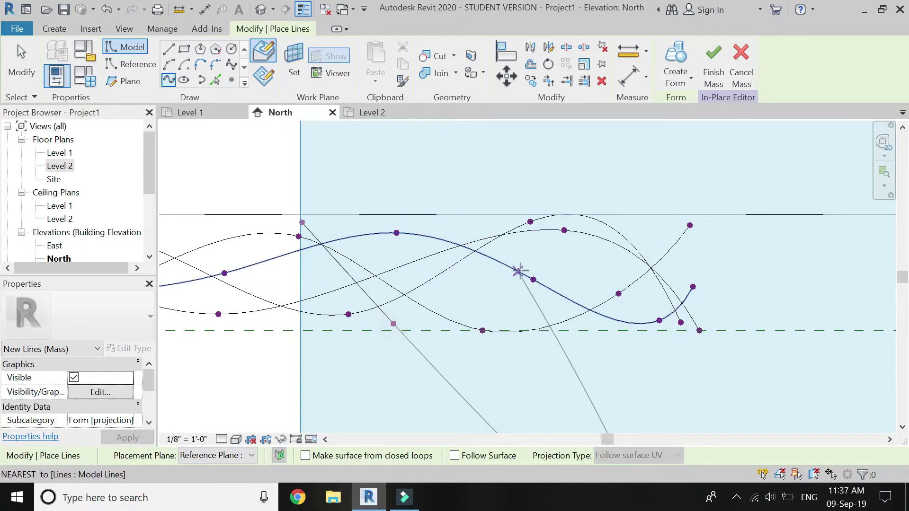
left_click(547, 254)
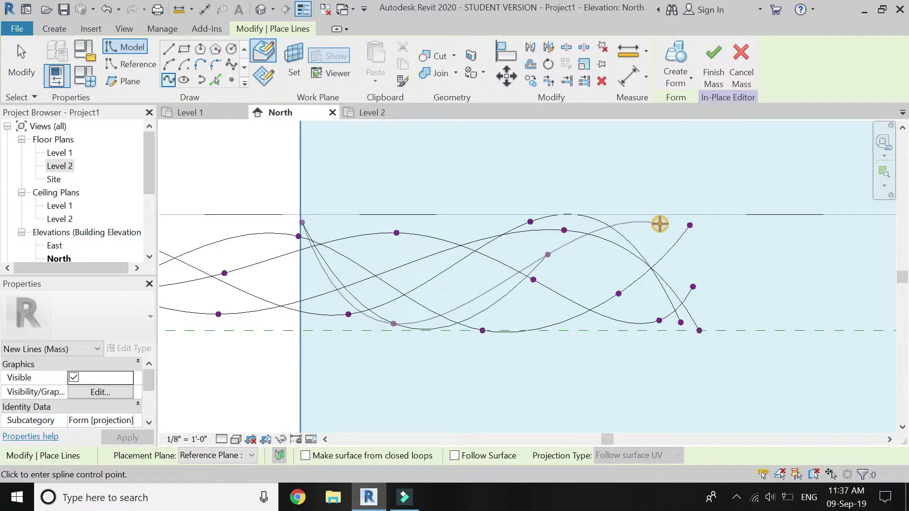
left_click(660, 223)
scroll(665, 280, "down", 2)
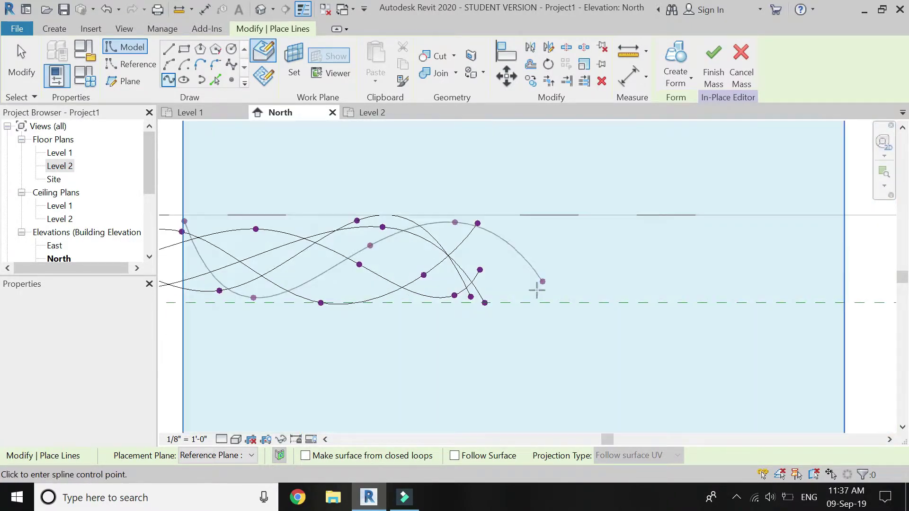
left_click(526, 298)
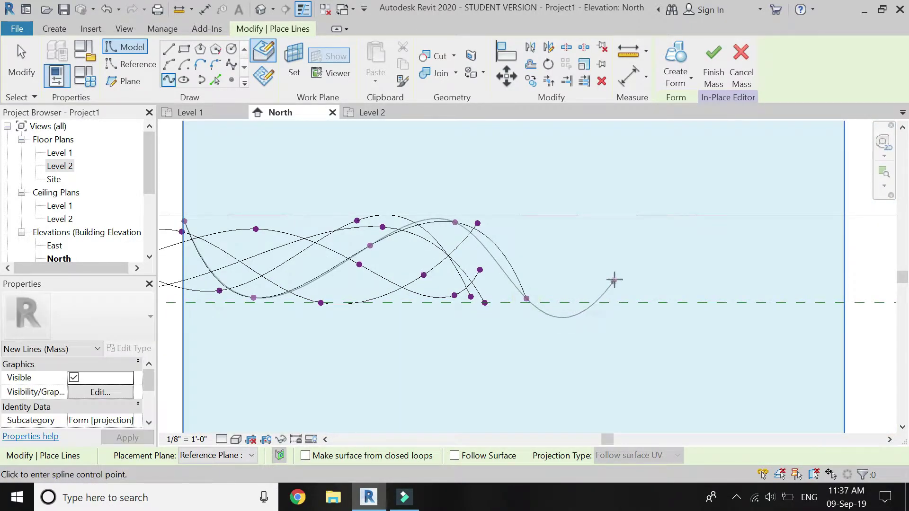
left_click(580, 287)
left_click(696, 224)
left_click(788, 252)
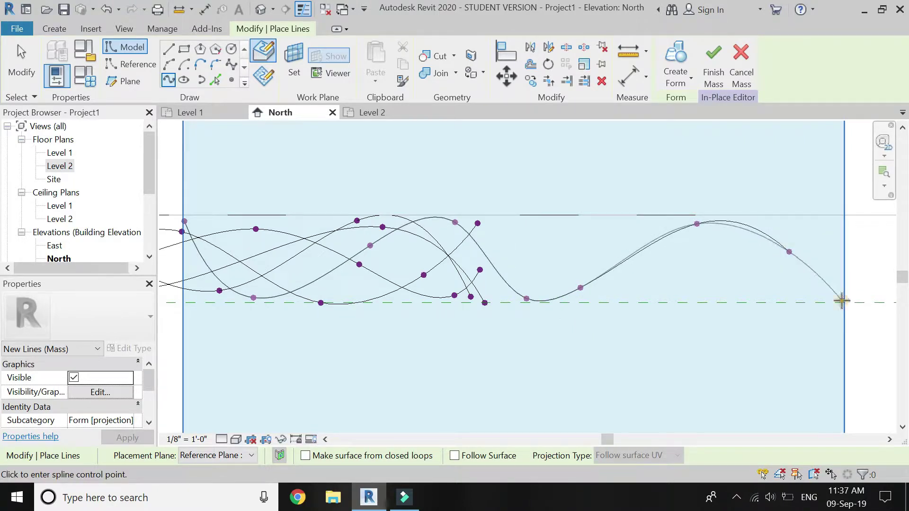
double_click(841, 300)
key("Escape")
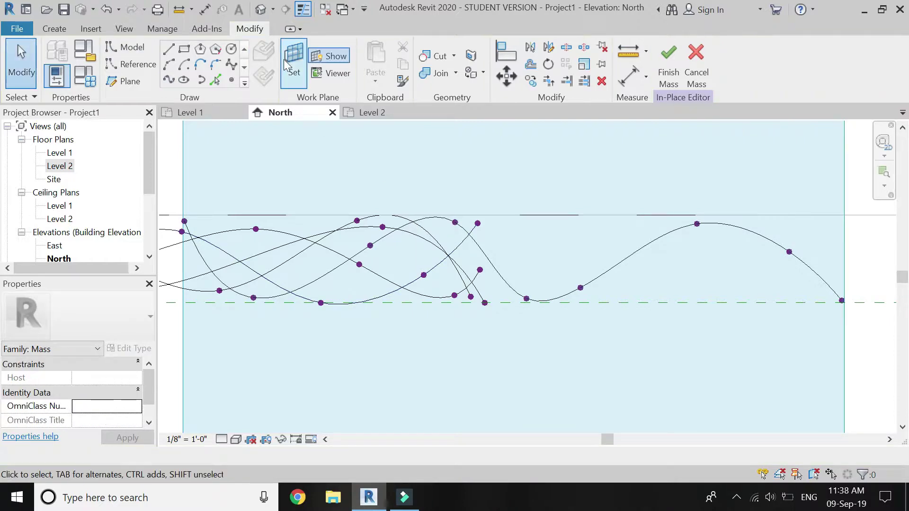
Step: Set the work plane to Reference Plane : 6
left_click(286, 66)
left_click(757, 321)
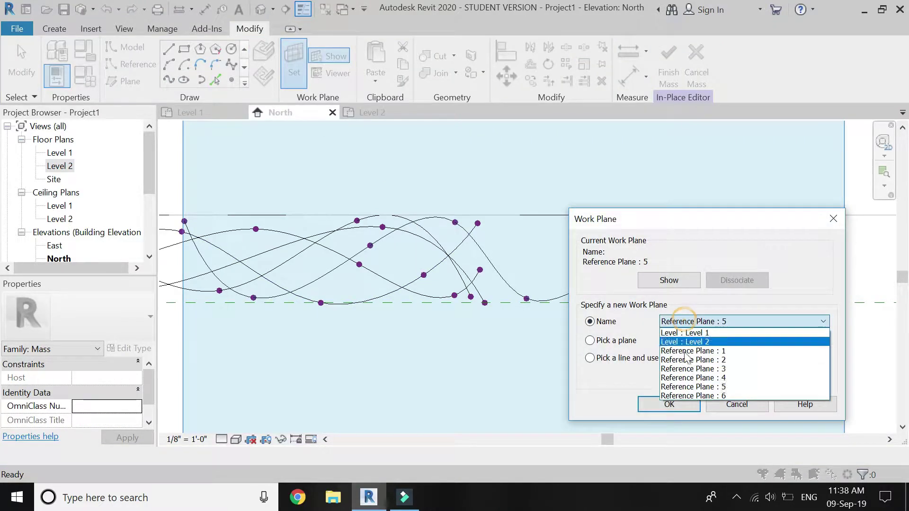
left_click(687, 396)
left_click(669, 404)
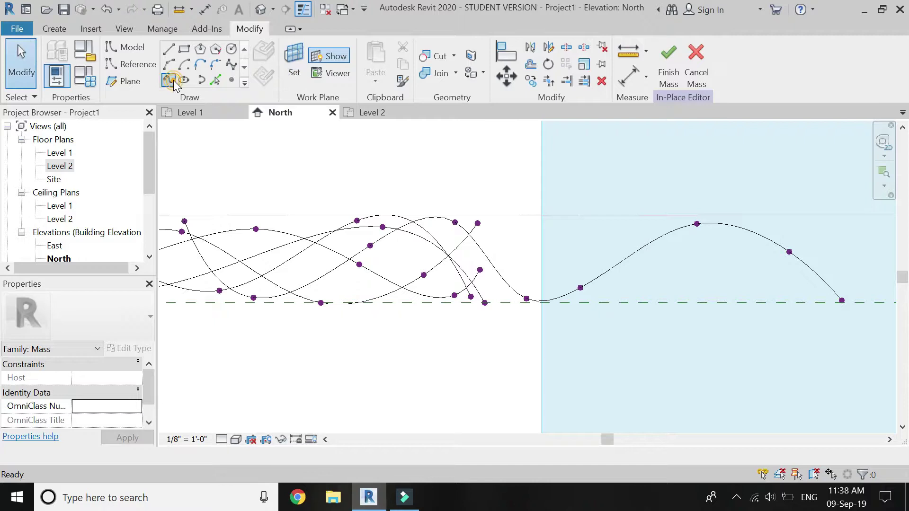
Step: Draw a nine-point wavy spline just below Level 2, from the right edge of the Reference Plane : 6 work plane to its left edge
left_click(169, 80)
scroll(500, 308, "down", 3)
scroll(341, 328, "down", 2)
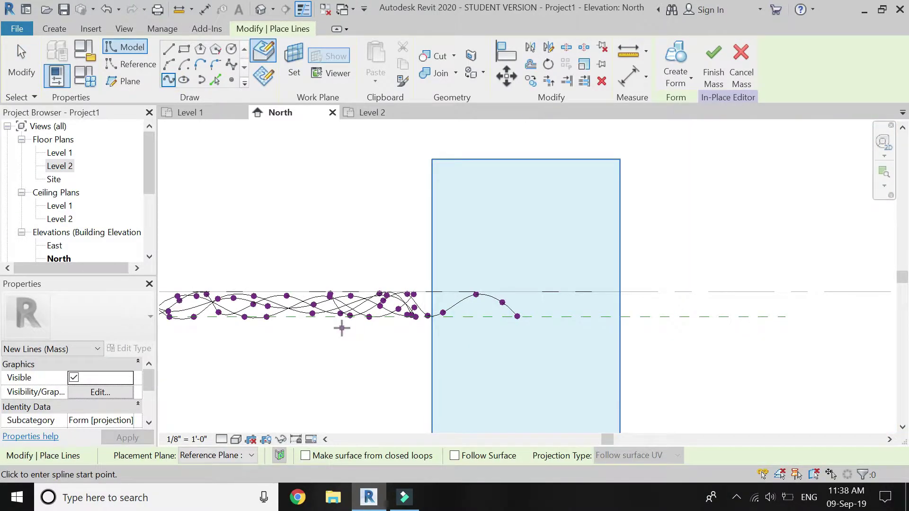
scroll(555, 315, "up", 3)
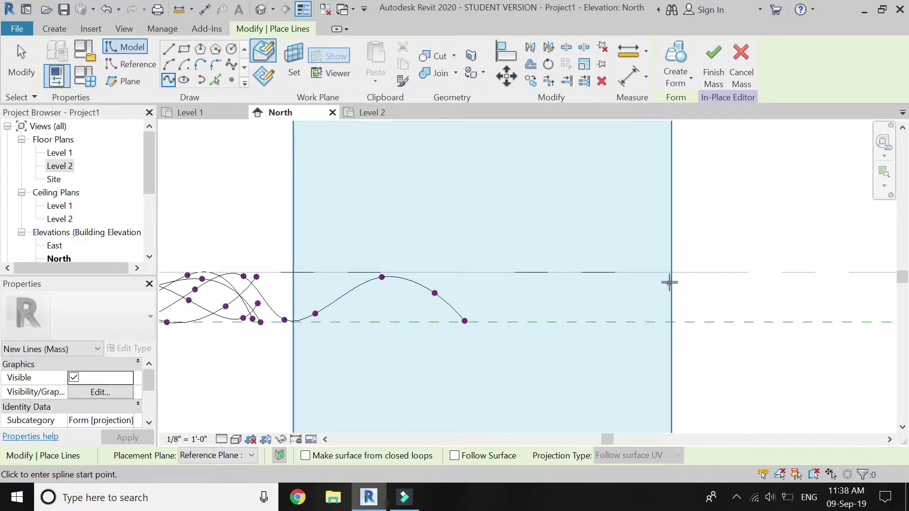
left_click(672, 280)
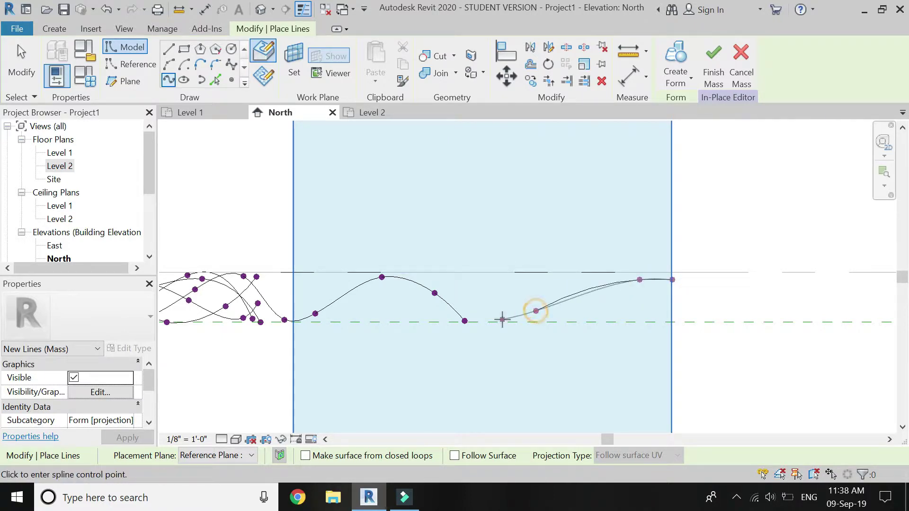
left_click(501, 320)
left_click(445, 281)
left_click(394, 300)
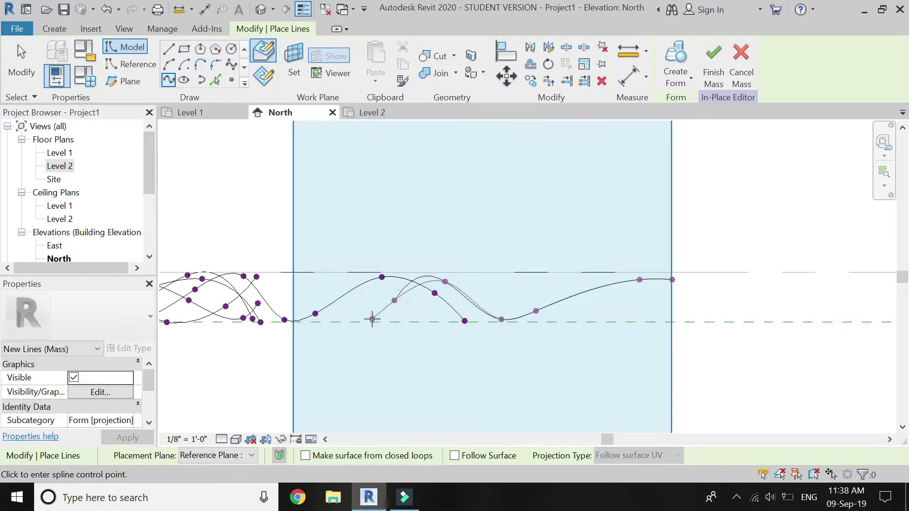
left_click(320, 286)
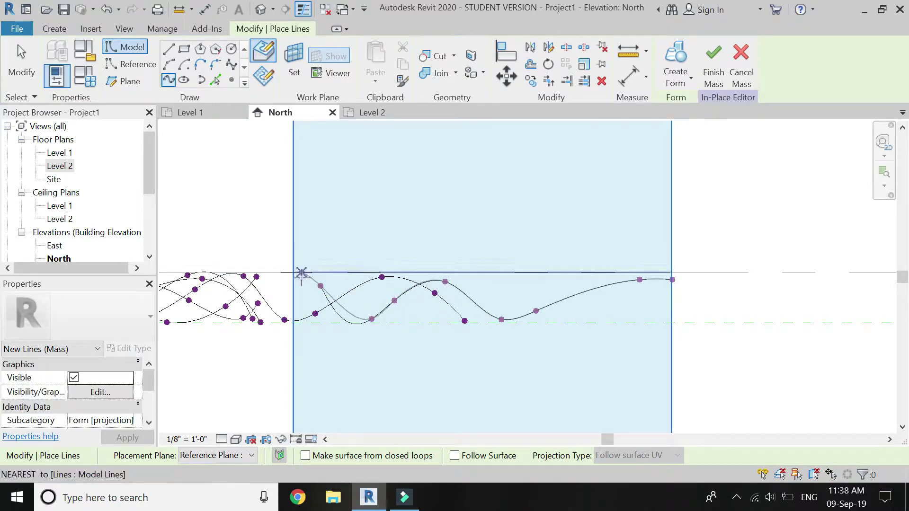
scroll(302, 274, "up", 4)
left_click(278, 259)
key("Escape")
scroll(456, 272, "down", 4)
scroll(591, 290, "down", 1)
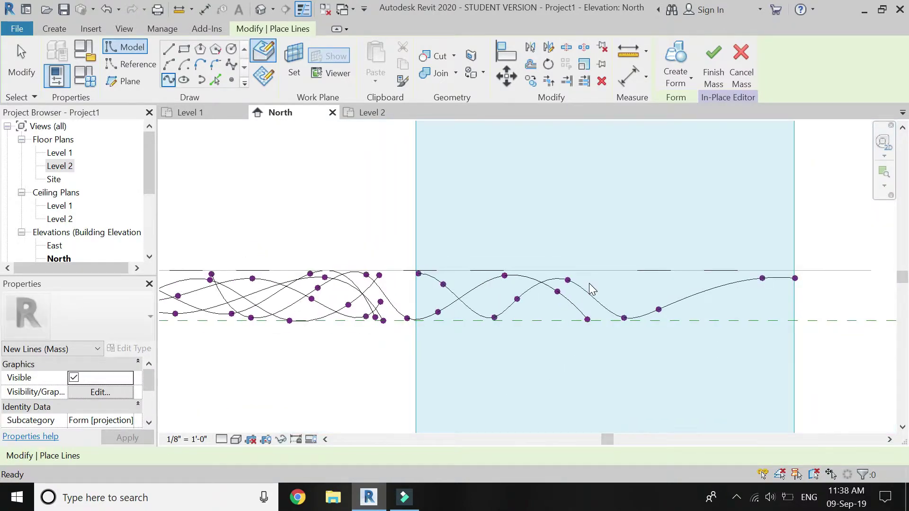
key("Escape")
Step: Delete the whole chain of bent plan outline lines in the default 3D view, keeping the six splines
scroll(591, 290, "down", 4)
left_click(262, 10)
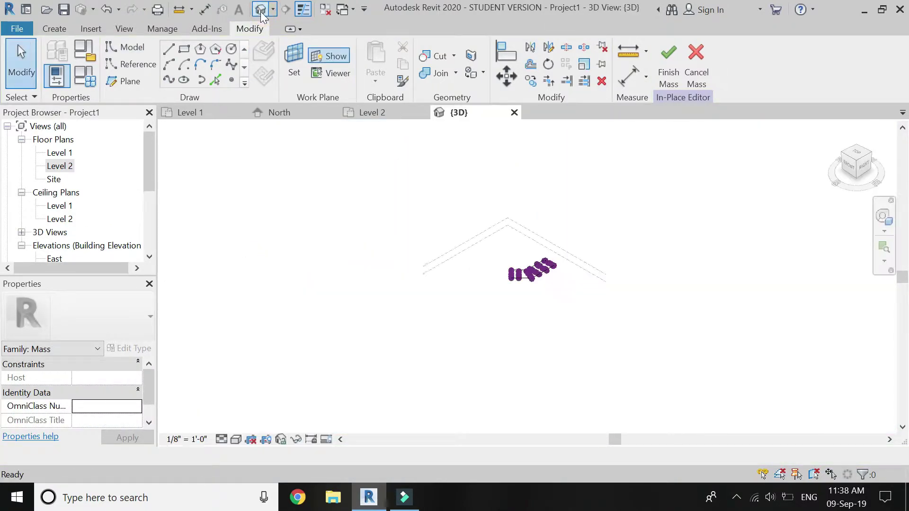
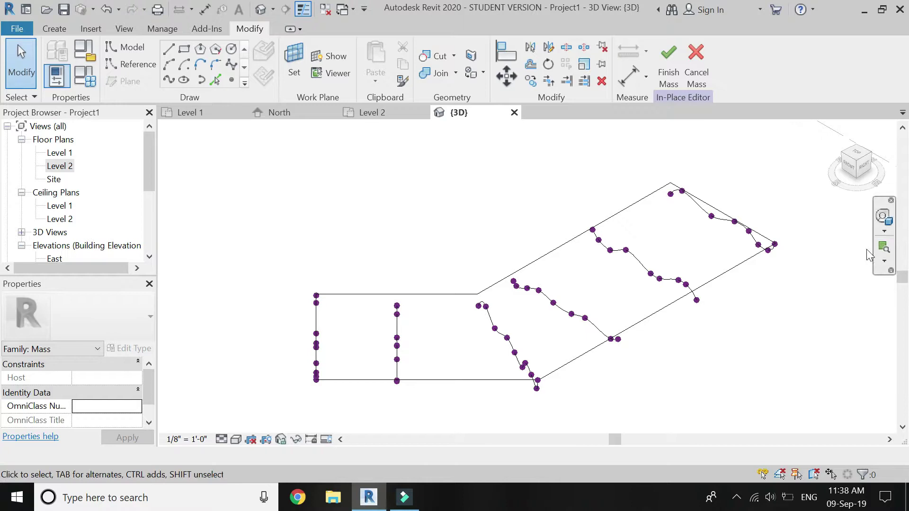
left_click(883, 217)
mouse_move(629, 219)
left_mouse_down()
mouse_move(489, 279)
mouse_move(479, 310)
left_mouse_up()
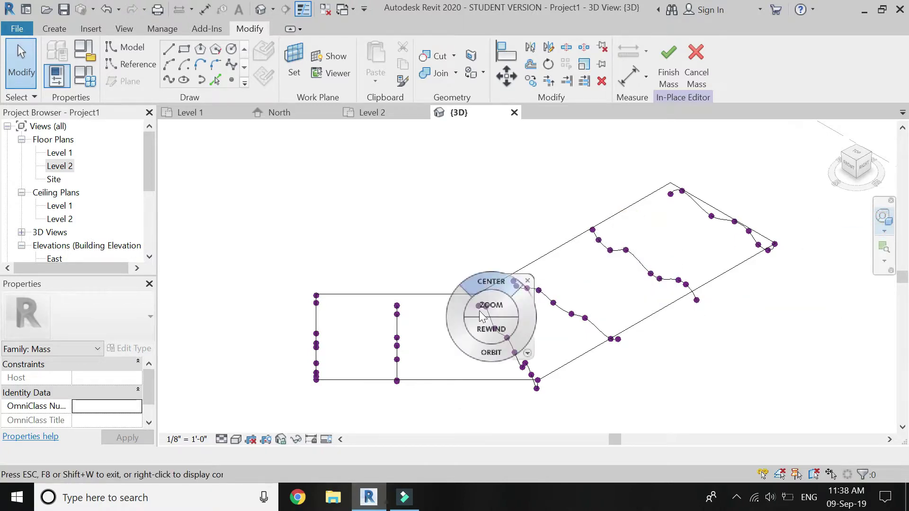
mouse_move(487, 353)
left_mouse_down()
mouse_move(615, 345)
mouse_move(664, 329)
mouse_move(679, 337)
mouse_move(586, 366)
mouse_move(506, 344)
left_mouse_up()
key("Tab")
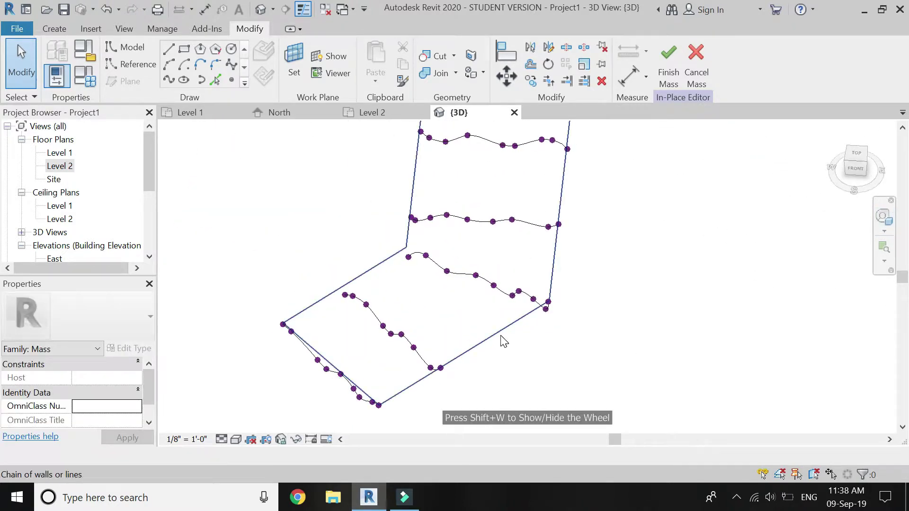
left_click(501, 336)
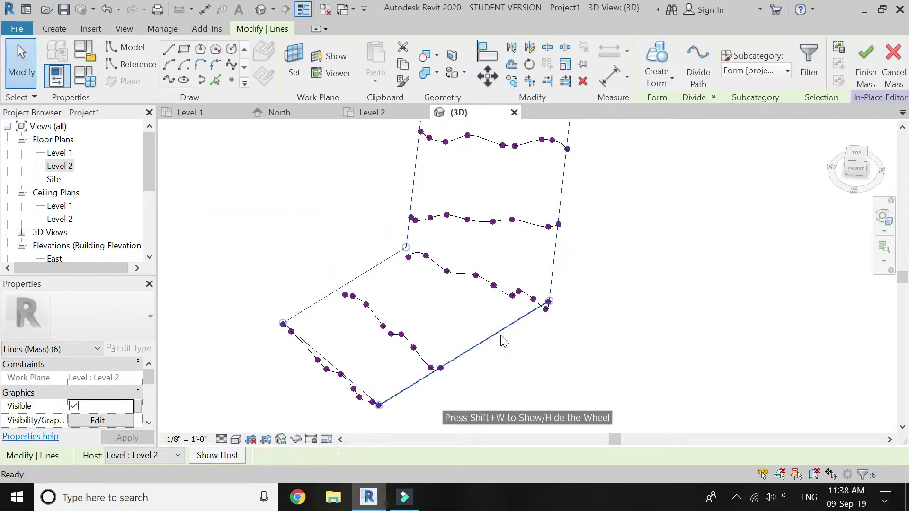
key("Delete")
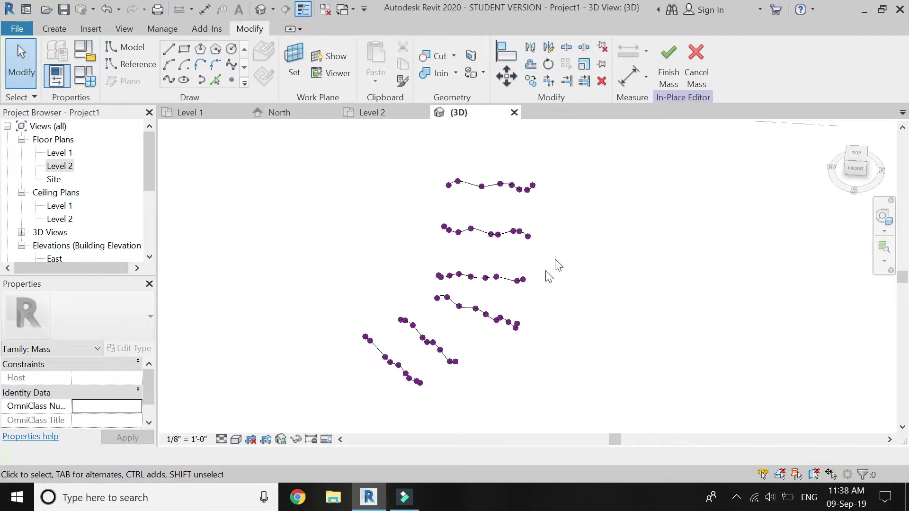
Step: Create a form from all six spline profiles and display it with shaded surfaces
left_click_drag(588, 179, 321, 420)
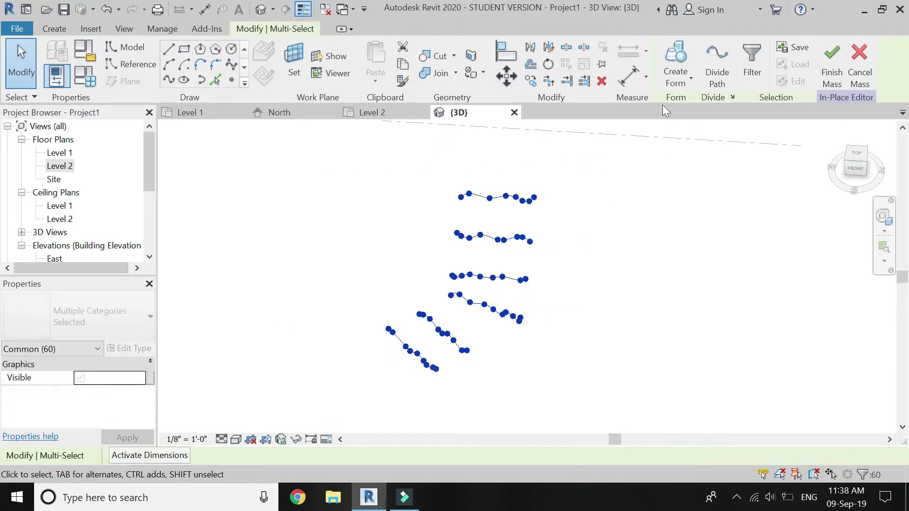
left_click(671, 56)
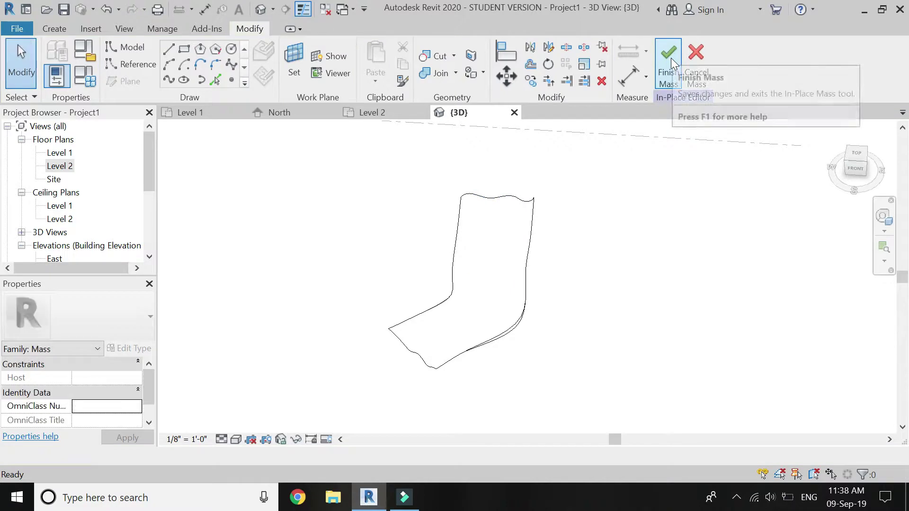
left_click(236, 440)
left_click(265, 410)
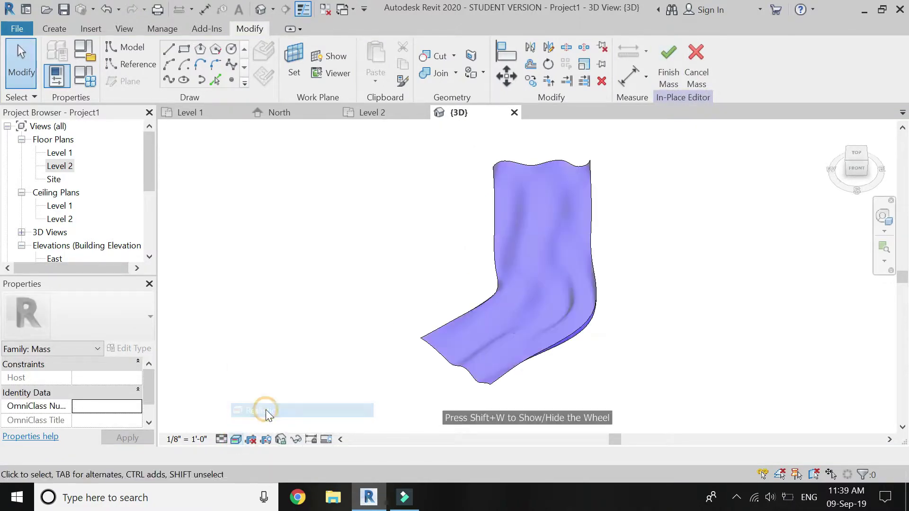
Step: Divide the wavy form's surface into a UV grid
left_click_drag(842, 163, 859, 180)
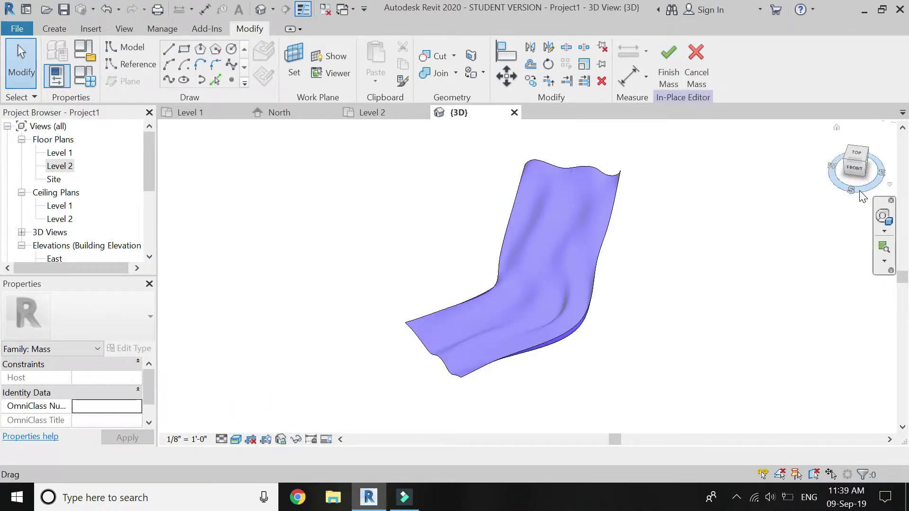
left_click(883, 219)
left_click_drag(726, 183, 507, 297)
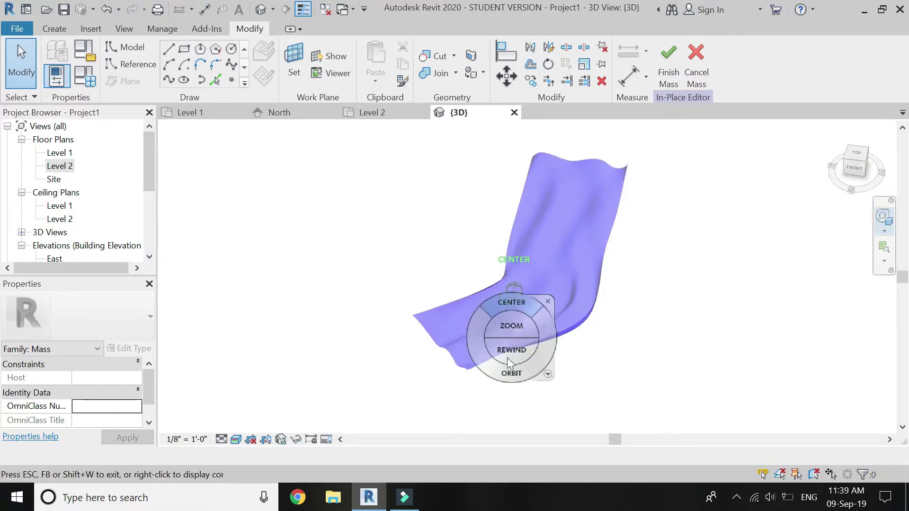
mouse_move(507, 368)
left_mouse_down()
mouse_move(559, 286)
mouse_move(555, 225)
mouse_move(578, 285)
mouse_move(626, 323)
mouse_move(653, 299)
mouse_move(515, 362)
mouse_move(520, 374)
left_mouse_up()
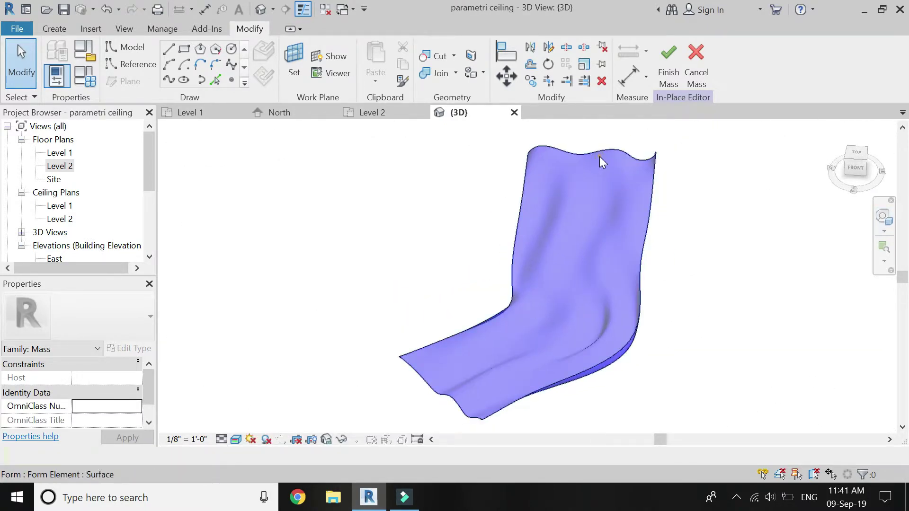
left_click(599, 157)
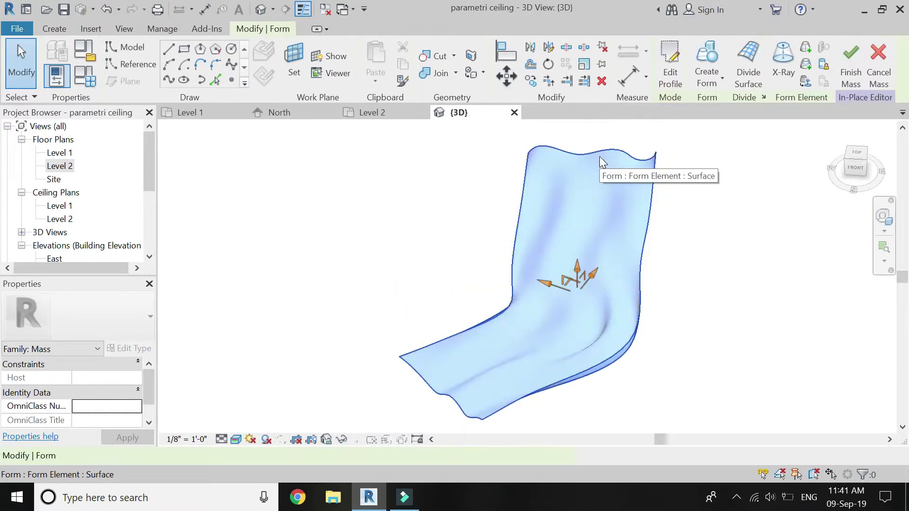
left_click(742, 52)
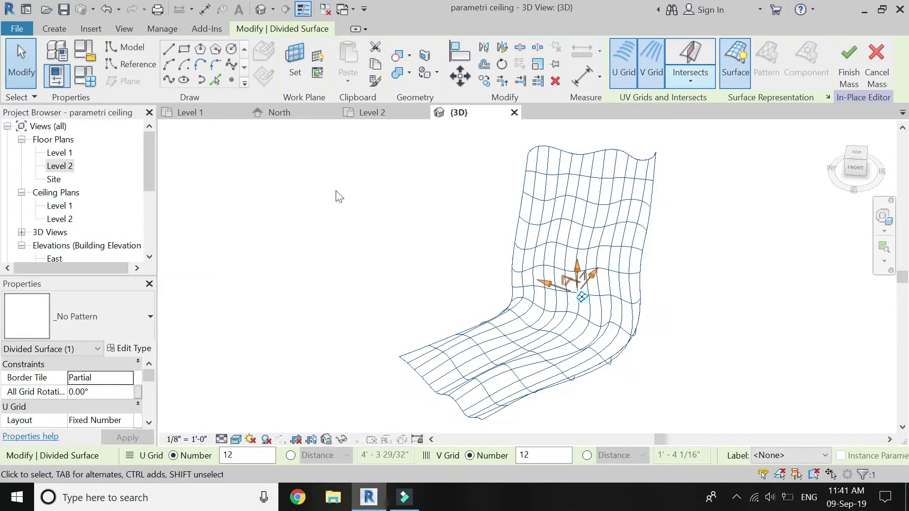
Step: Apply the Rhomboid pattern to the divided surface and show its UV grid together with the pattern
left_click(132, 317)
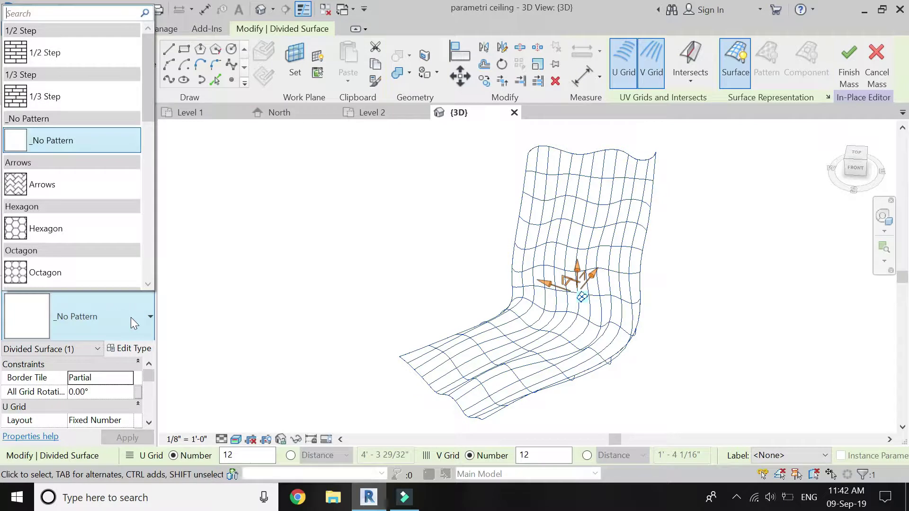
scroll(134, 242, "down", 3)
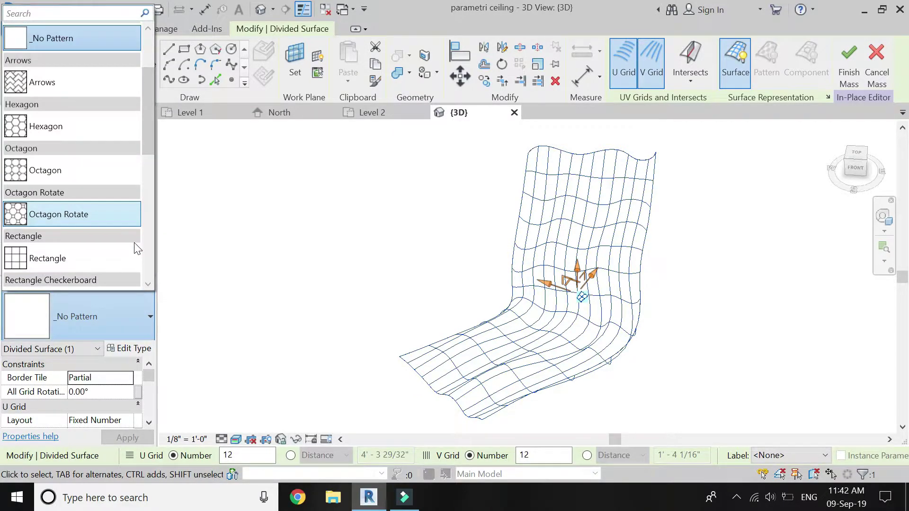
scroll(114, 248, "down", 1)
left_click(104, 278)
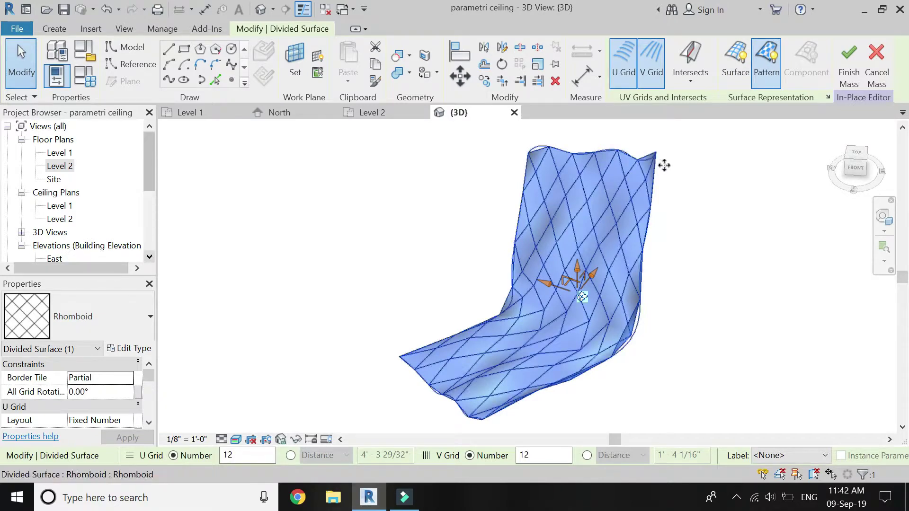
left_click(728, 69)
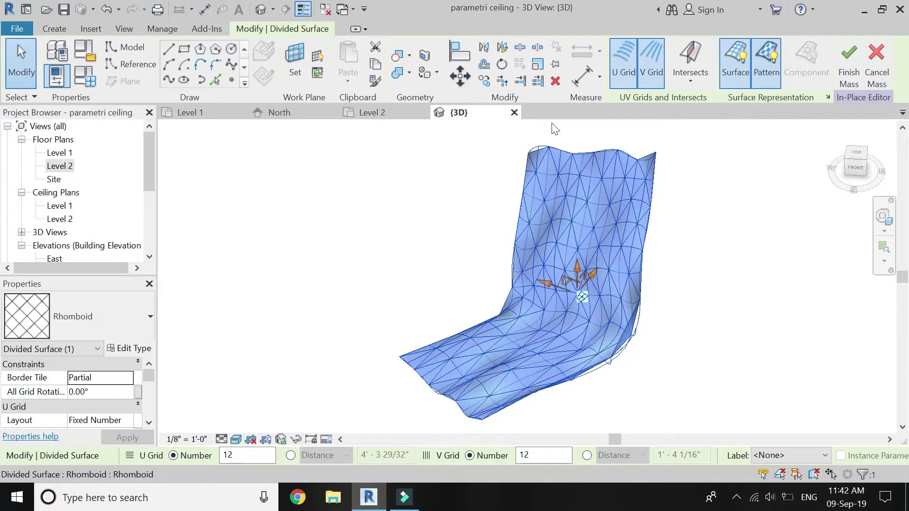
Step: Switch the divided surface's U grid to a distance layout with 2' spacing
scroll(616, 189, "up", 4)
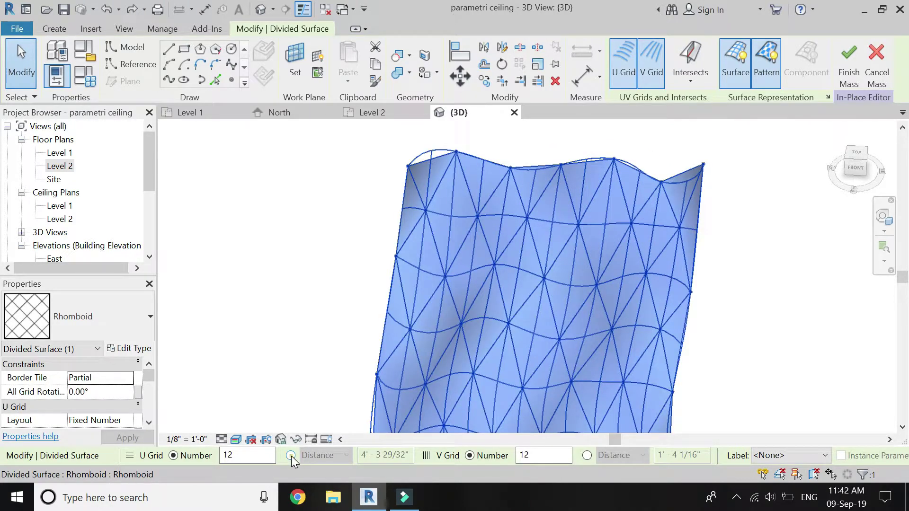
left_click(290, 455)
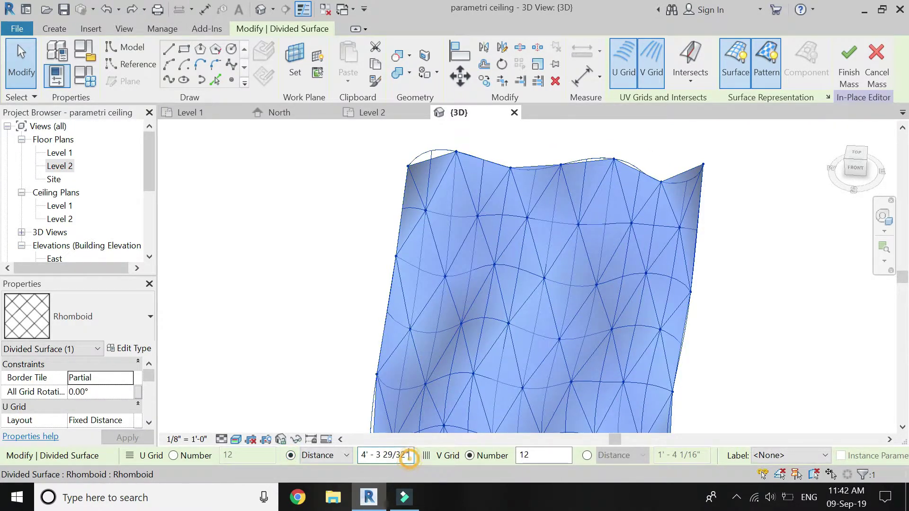
key("Return")
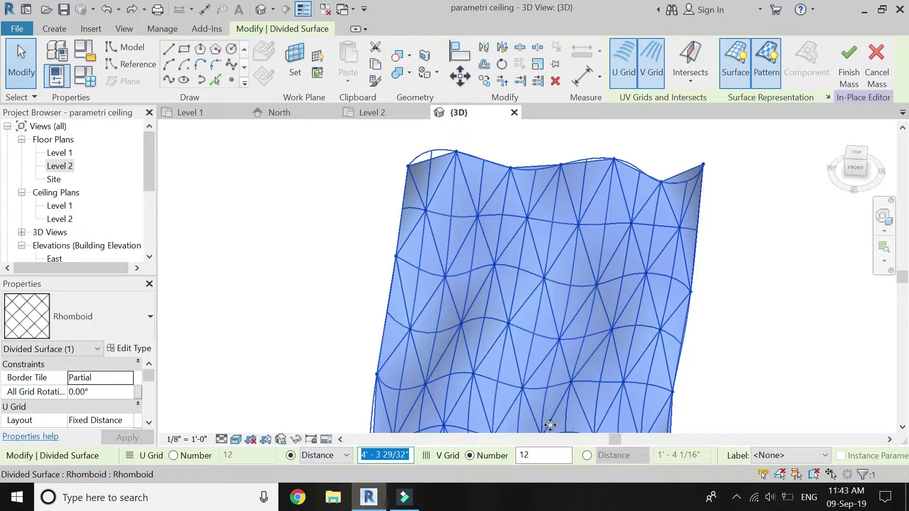
type("2'")
key("Return")
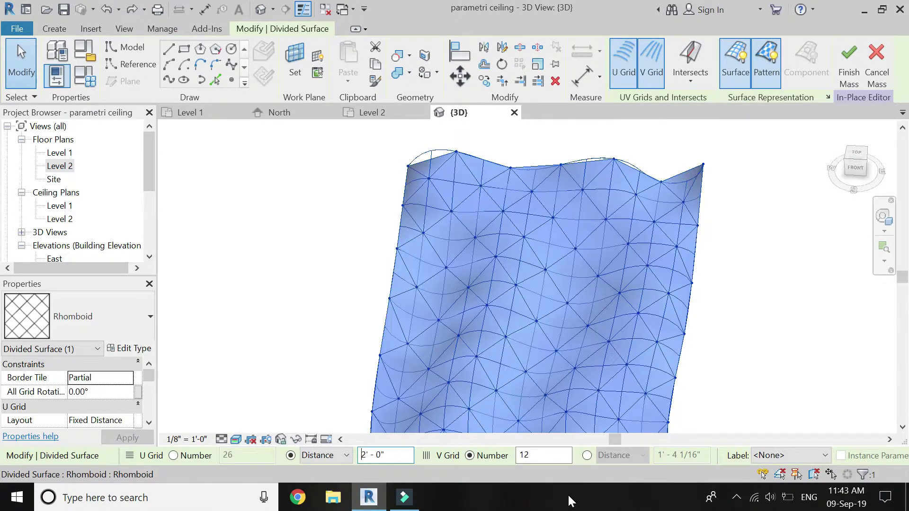
Step: Switch the divided surface's V grid to a distance layout with 2' spacing
left_click(587, 455)
key("Tab")
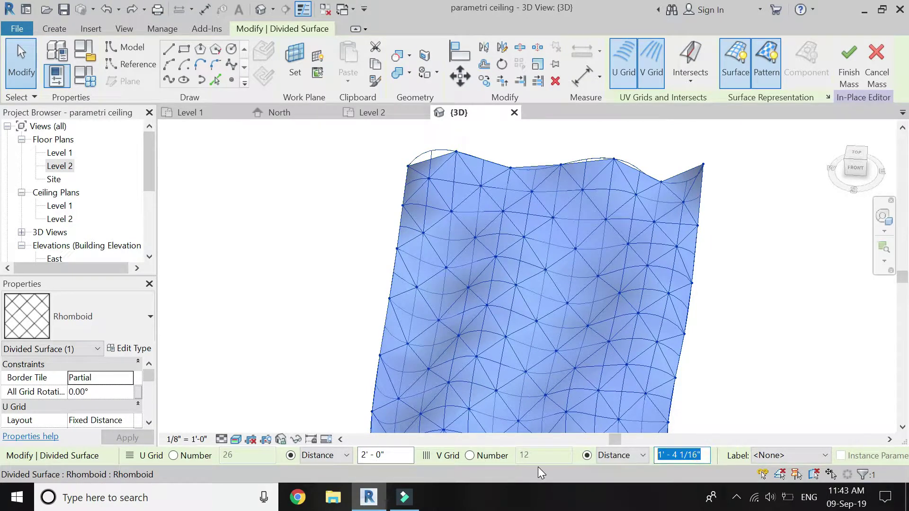
type("2'")
key("Return")
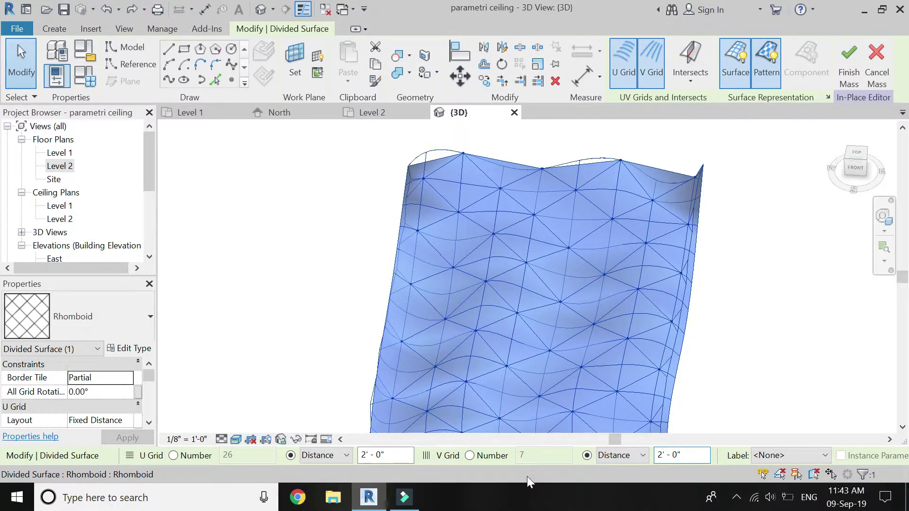
Step: Open the recent family Ceiling Panel.rfa and return to the parametri ceiling project's 3D view
middle_click_drag(520, 416, 481, 166, "shift")
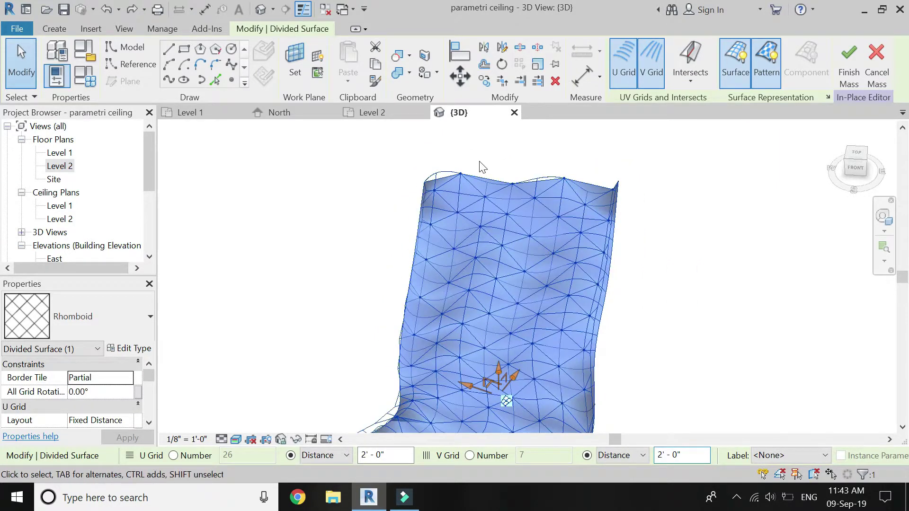
scroll(480, 167, "down", 3)
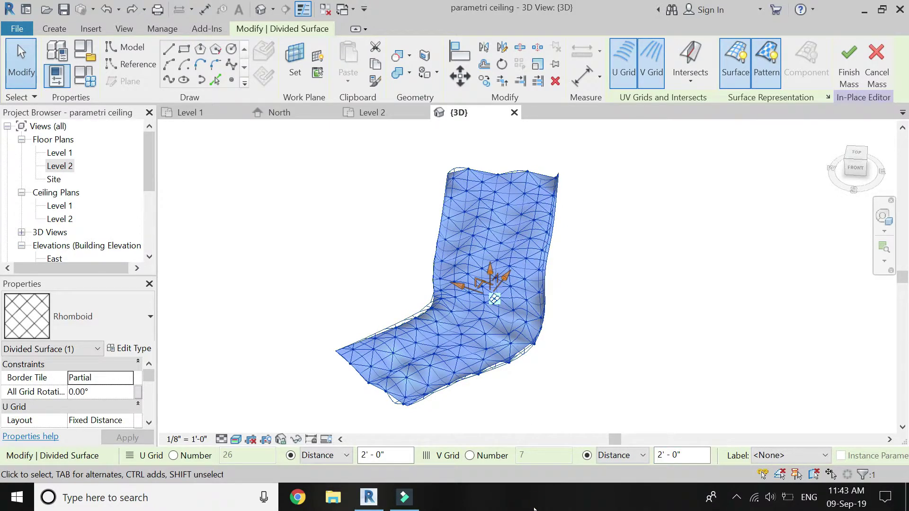
scroll(497, 157, "up", 3)
left_click(24, 27)
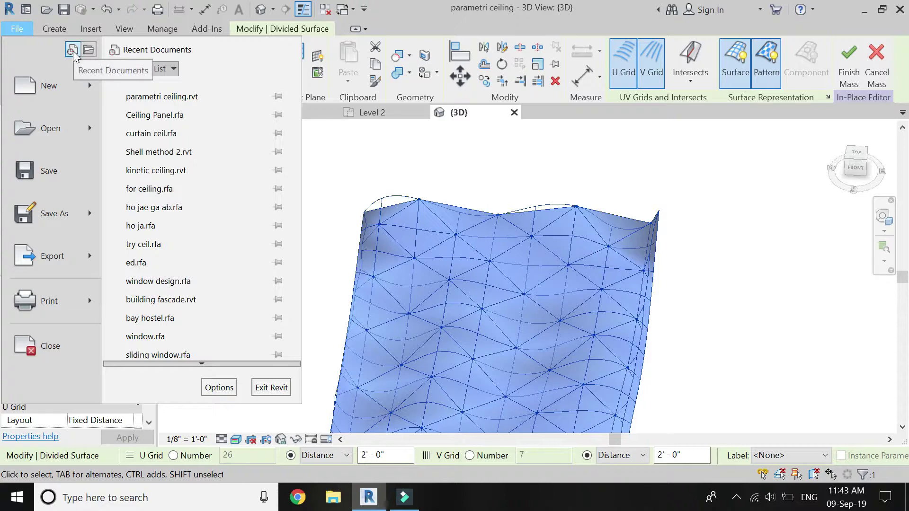
left_click(145, 120)
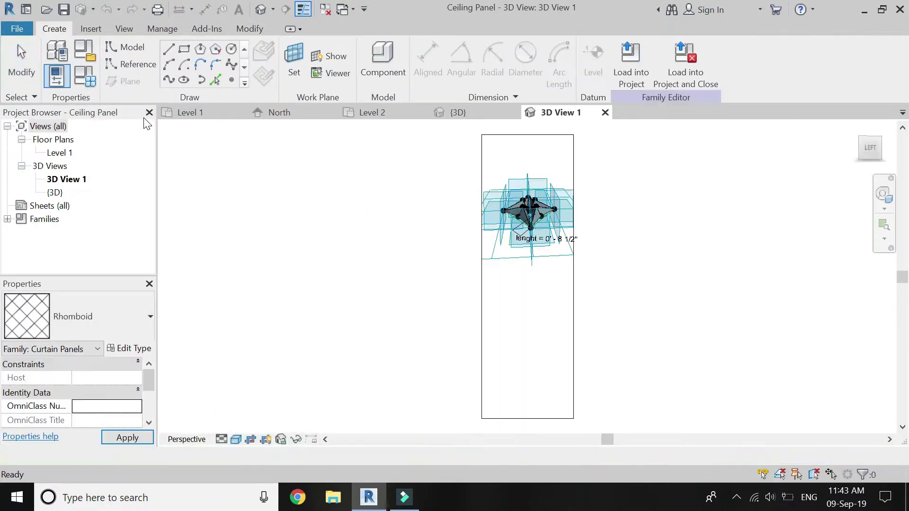
left_click(479, 112)
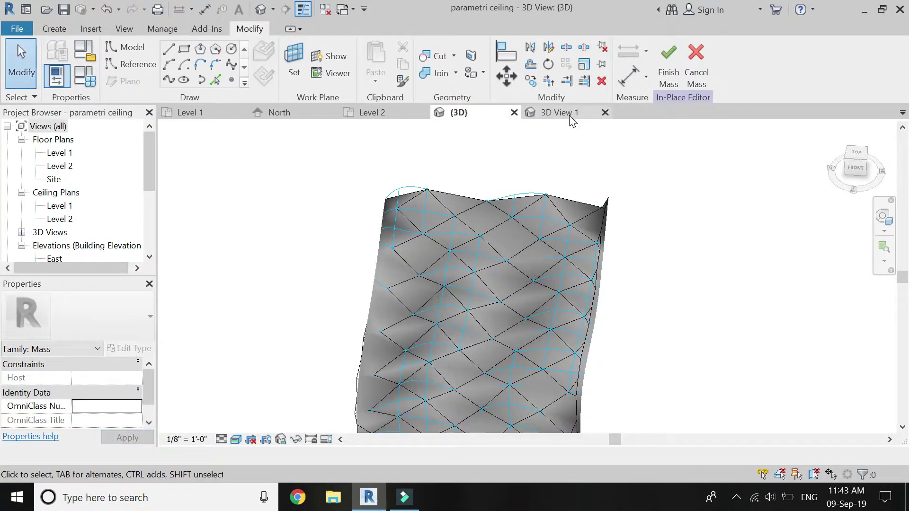
Step: Show the Ceiling Panel family in its default 3D view, change the view's visual style, and load the family into the project
left_click(565, 113)
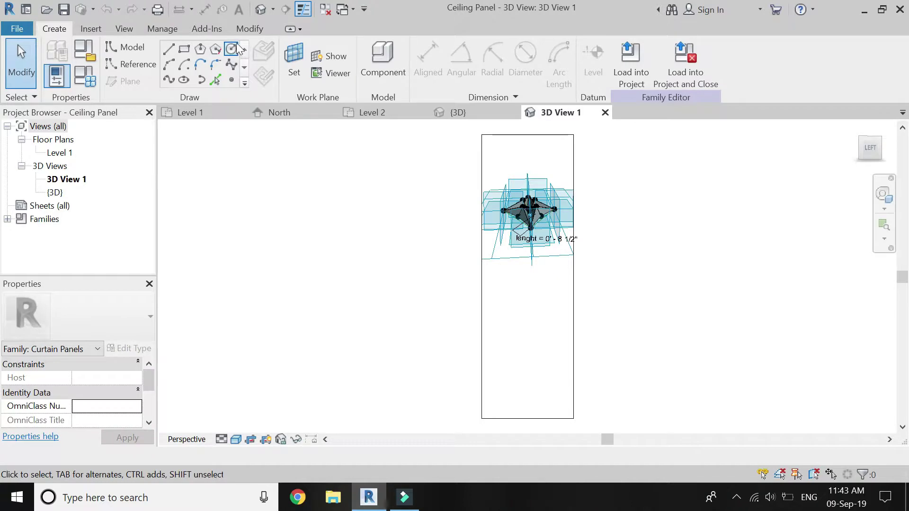
left_click(257, 10)
scroll(510, 258, "up", 6)
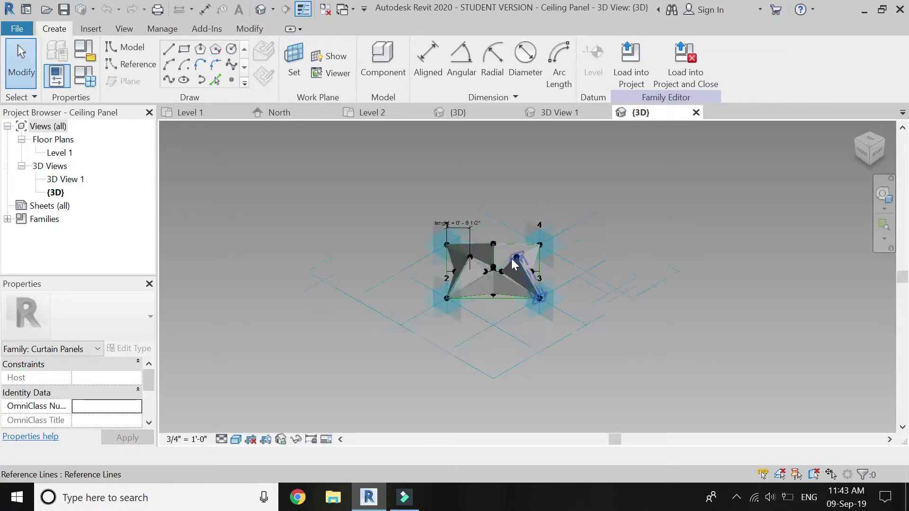
left_click(236, 440)
left_click(243, 414)
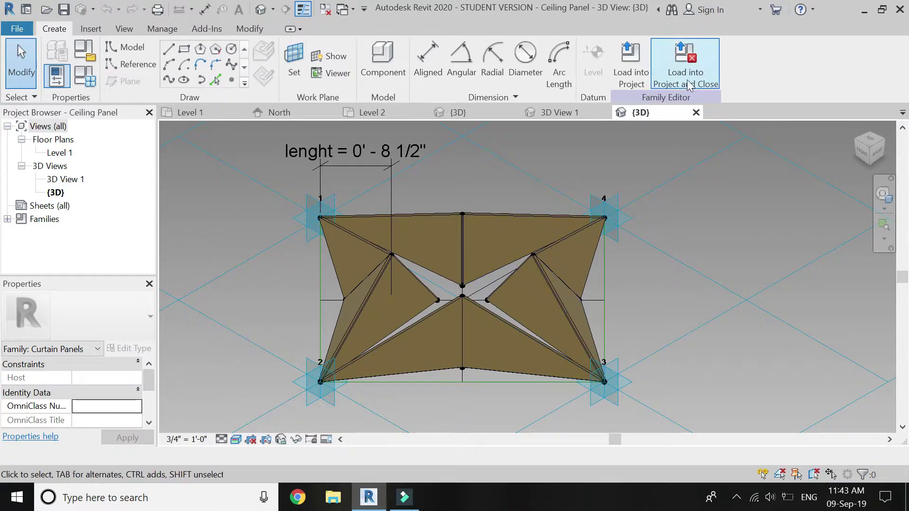
left_click(638, 75)
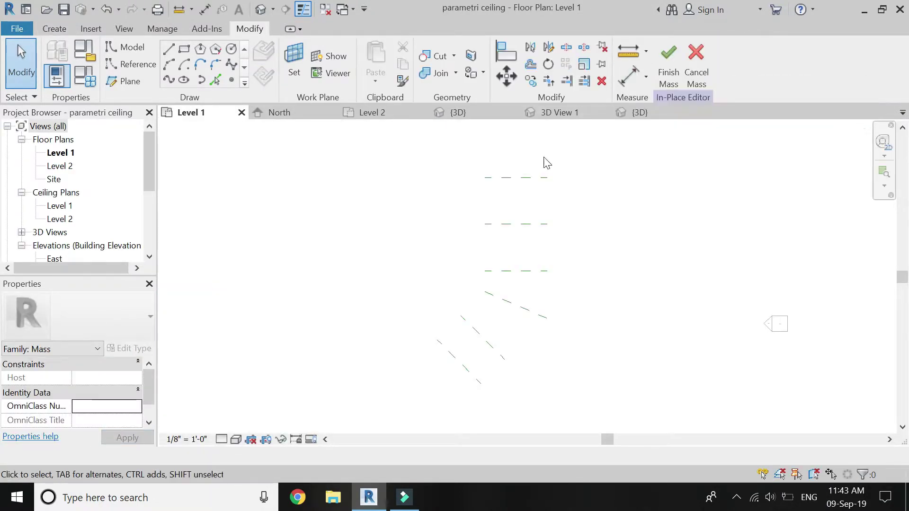
Step: Apply the Ceiling Panel type under Rhomboid to the divided surface in the parametri ceiling project's 3D view
left_click(483, 115)
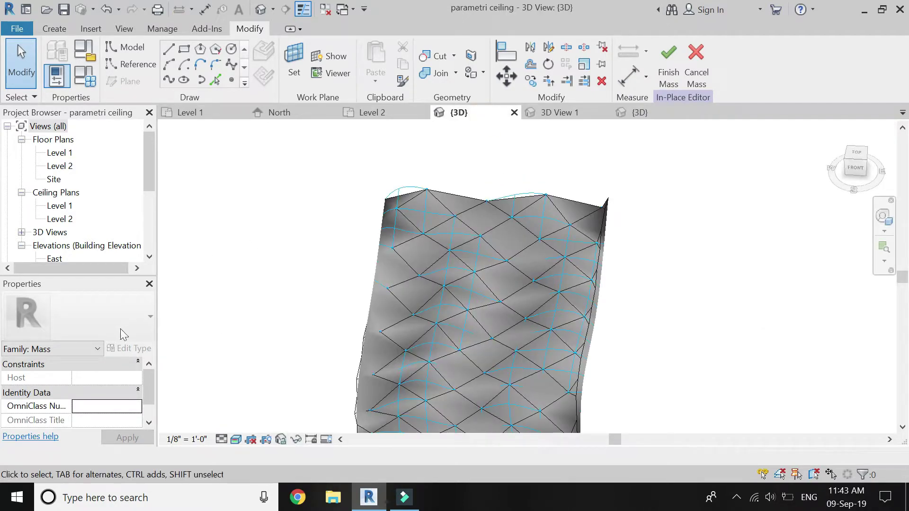
left_click(471, 212)
left_click(113, 306)
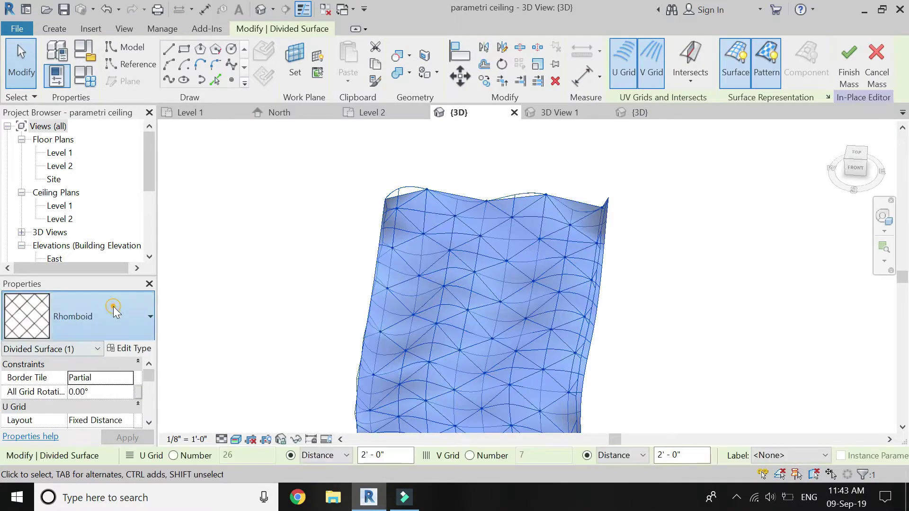
scroll(112, 220, "down", 3)
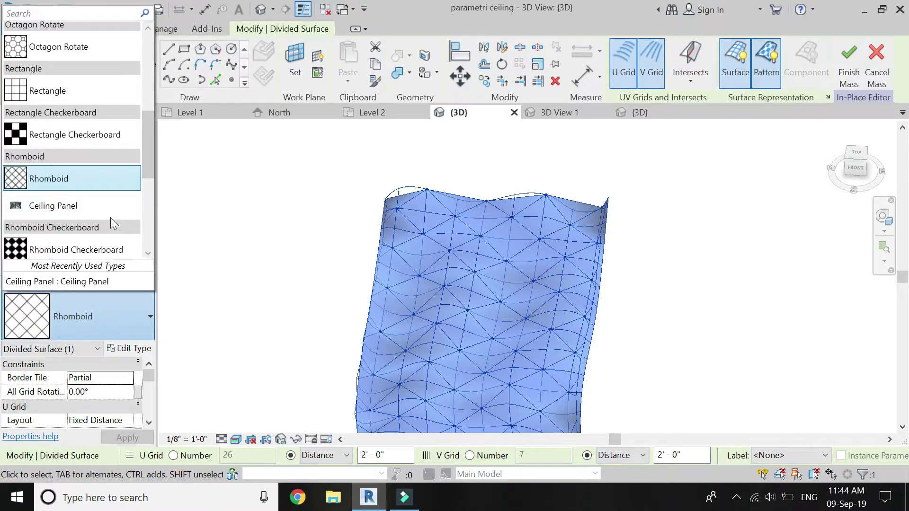
left_click(106, 208)
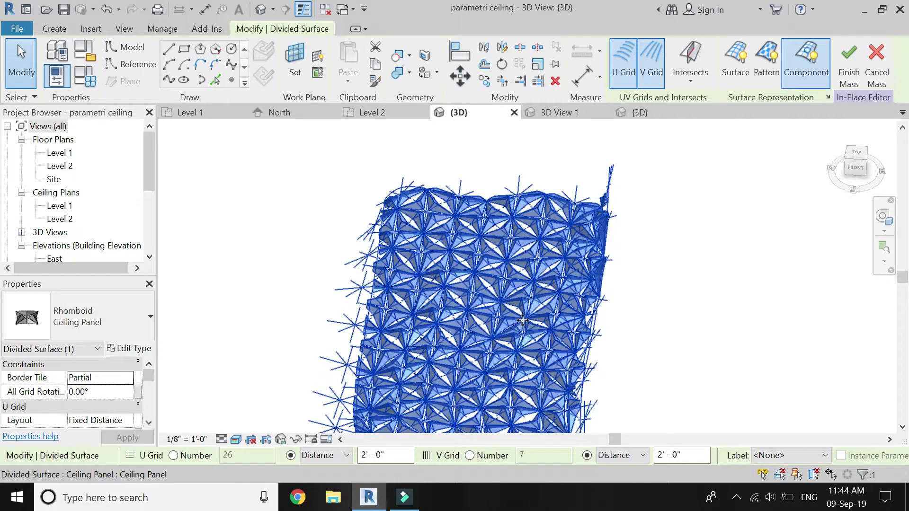
Step: Examine the panelled surface from several angles, checking the panels along its edges and the overall star pattern
middle_click_drag(447, 136, 470, 385, "shift")
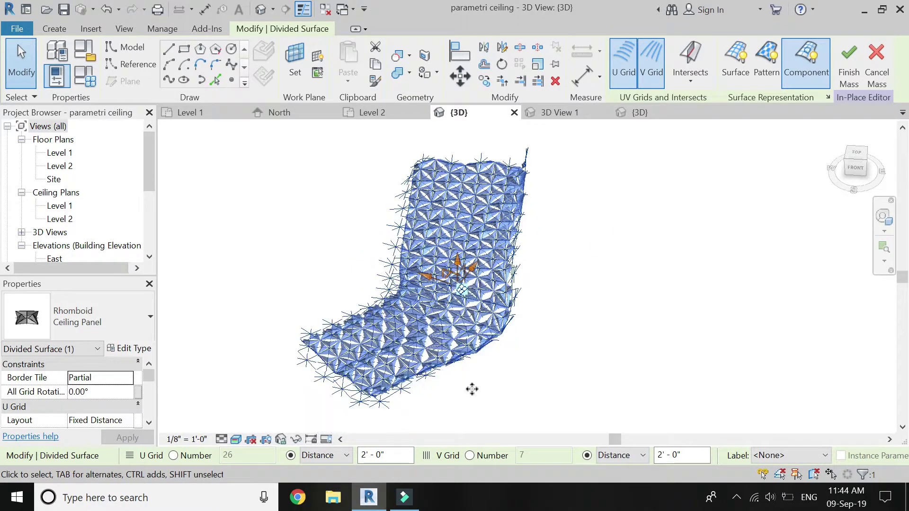
scroll(478, 359, "up", 3)
scroll(476, 335, "up", 5)
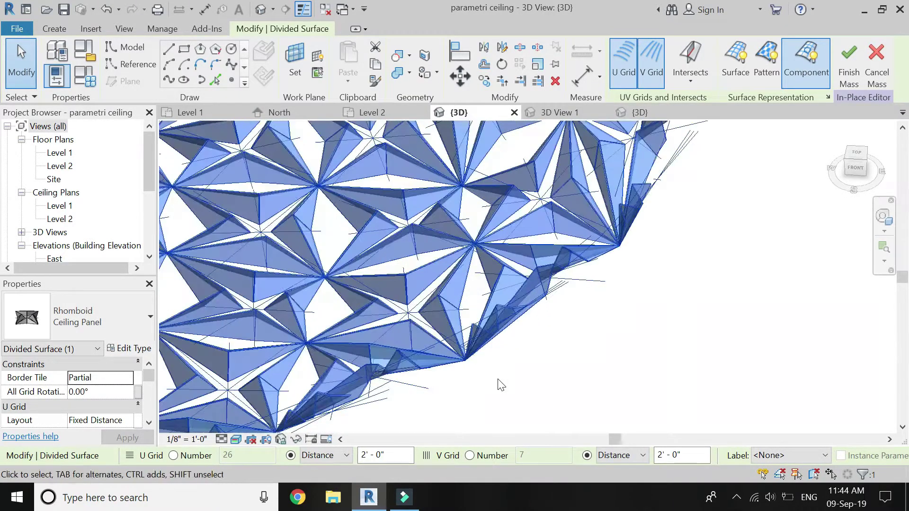
scroll(497, 381, "down", 8)
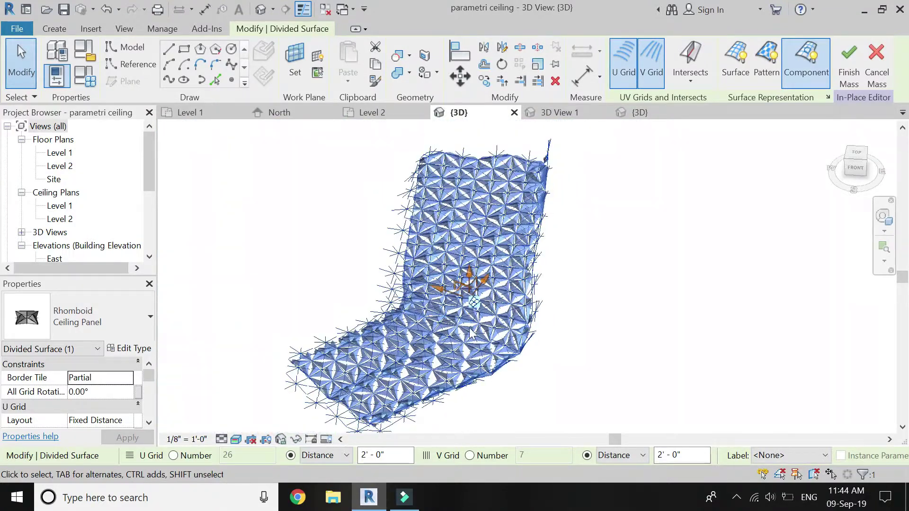
left_click(883, 217)
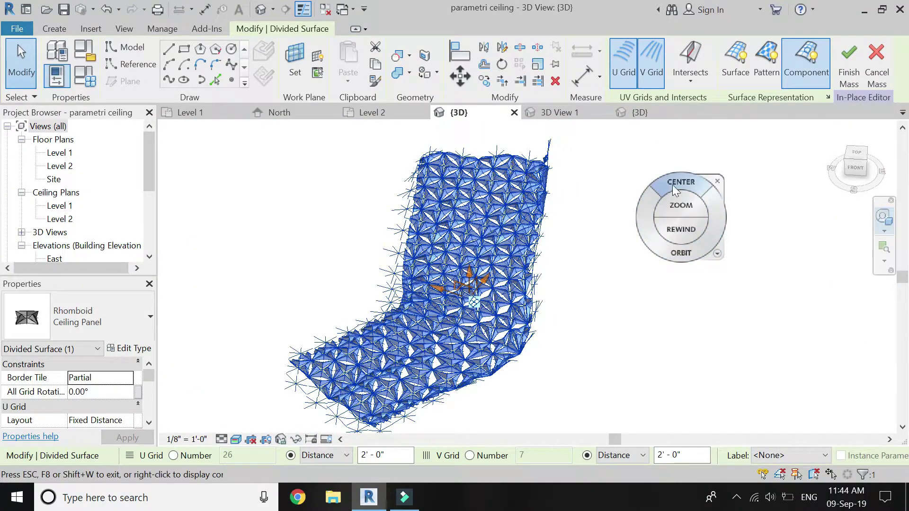
left_click(469, 240)
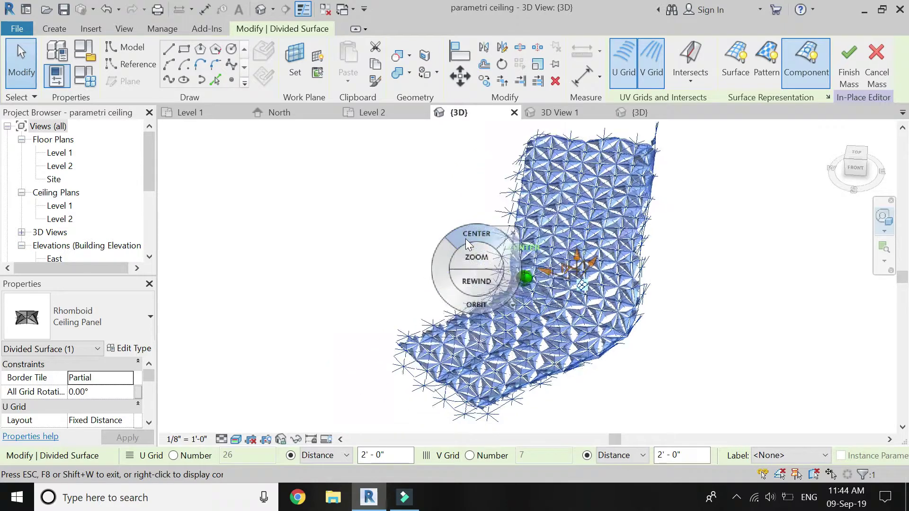
left_click_drag(476, 305, 552, 263)
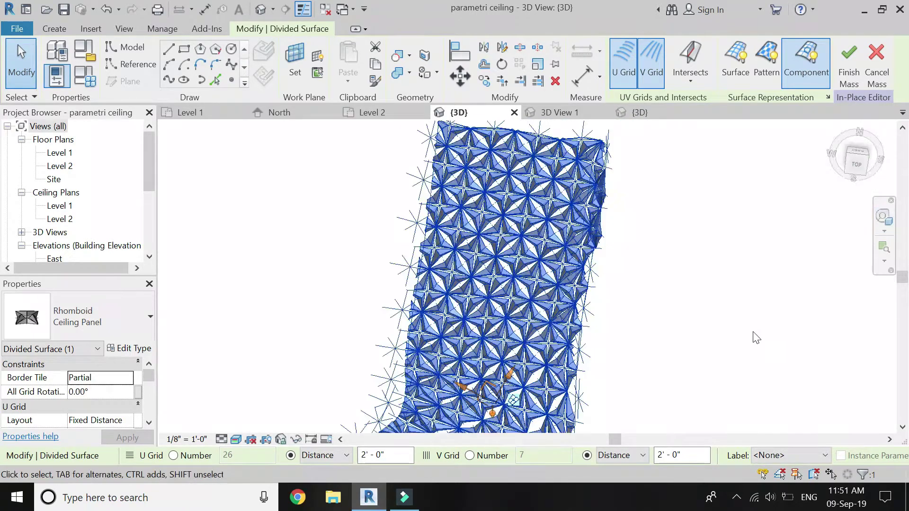
left_click(754, 335)
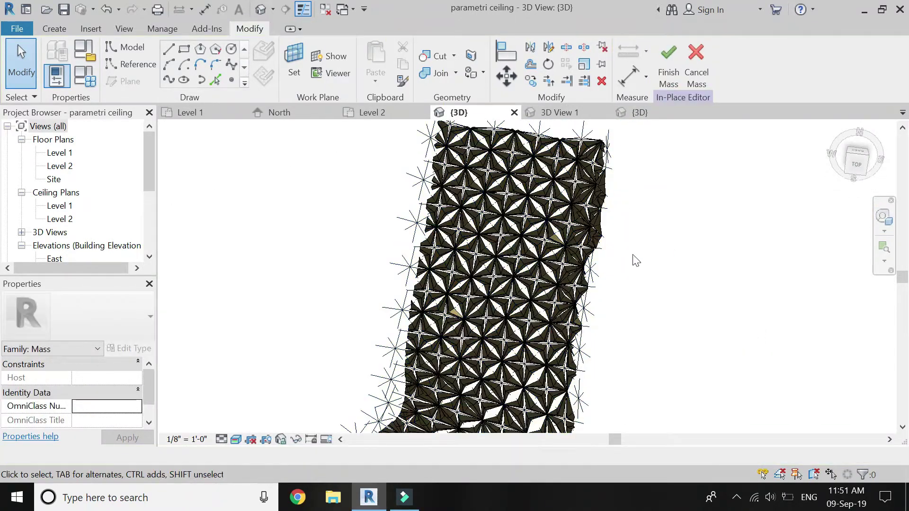
Step: Try a Moving height of 0' 4" on a single ceiling panel near the upper end of the surface
scroll(577, 190, "up", 5)
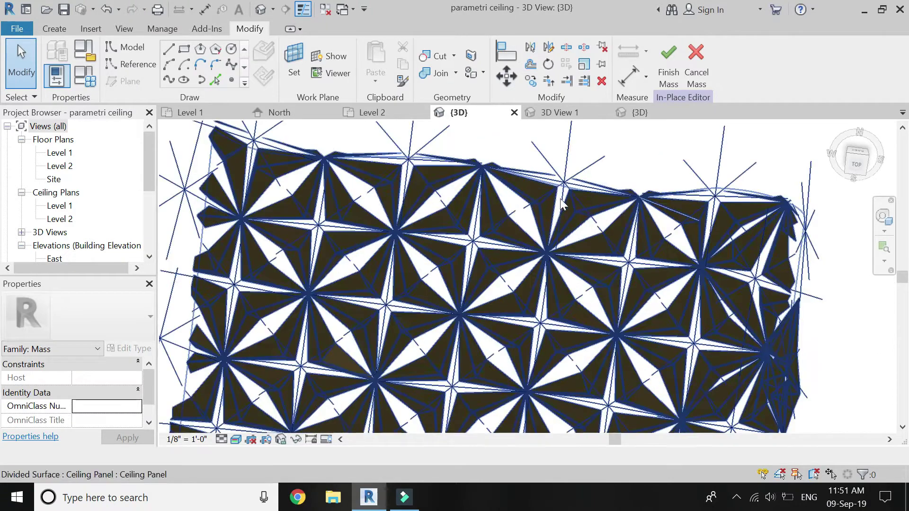
left_click(585, 243)
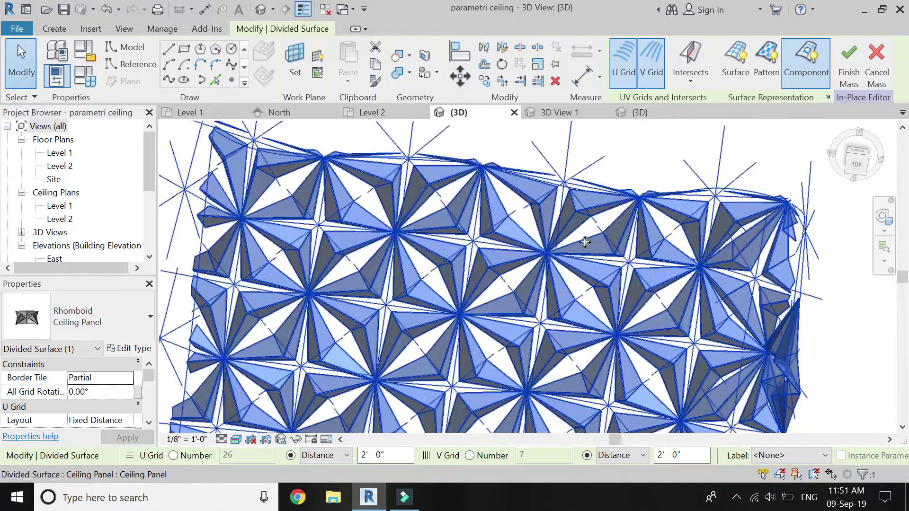
left_click(640, 132)
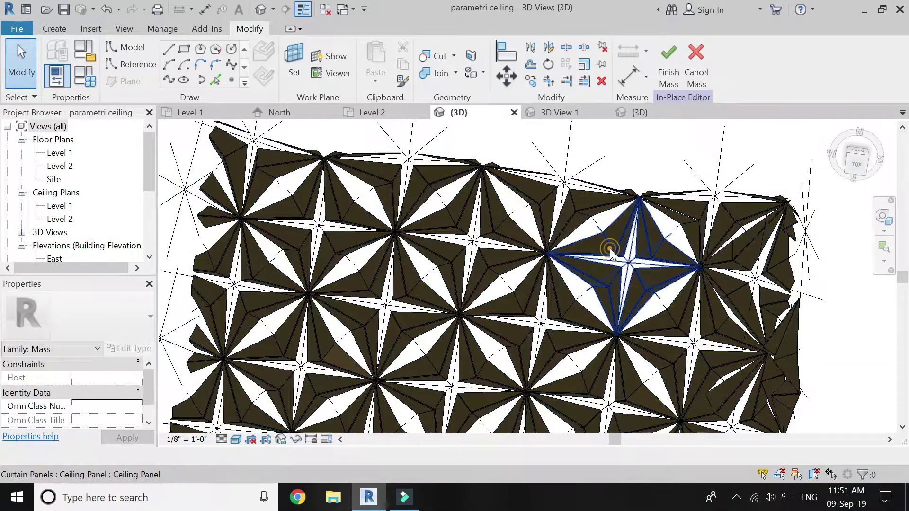
left_click(610, 251)
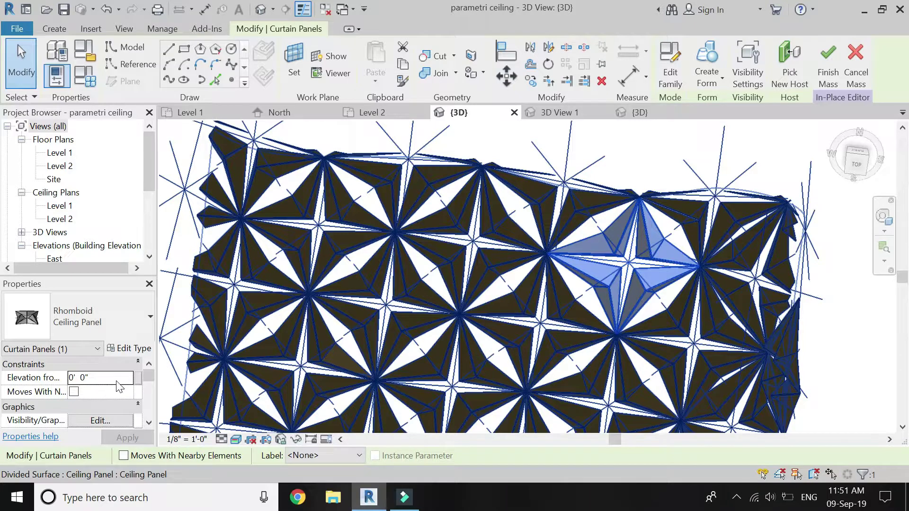
scroll(117, 383, "down", 5)
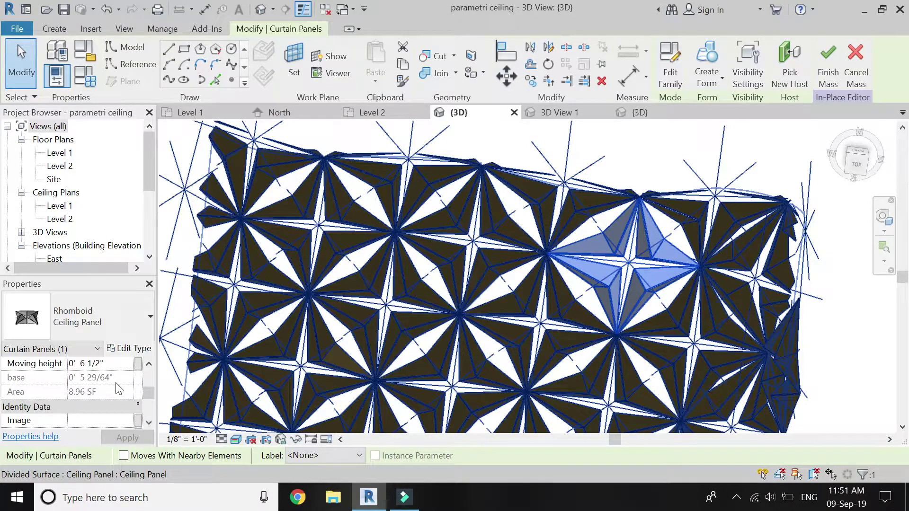
scroll(119, 393, "up", 1)
left_click(120, 394)
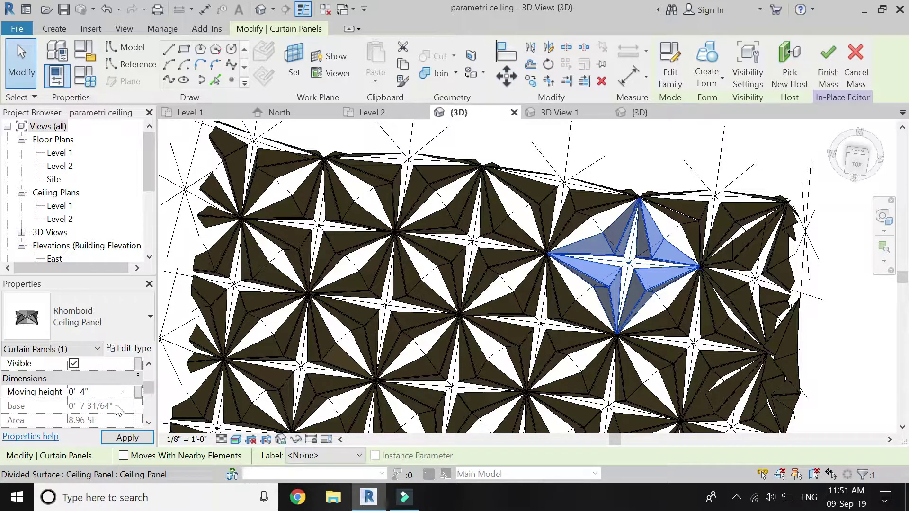
left_click(122, 439)
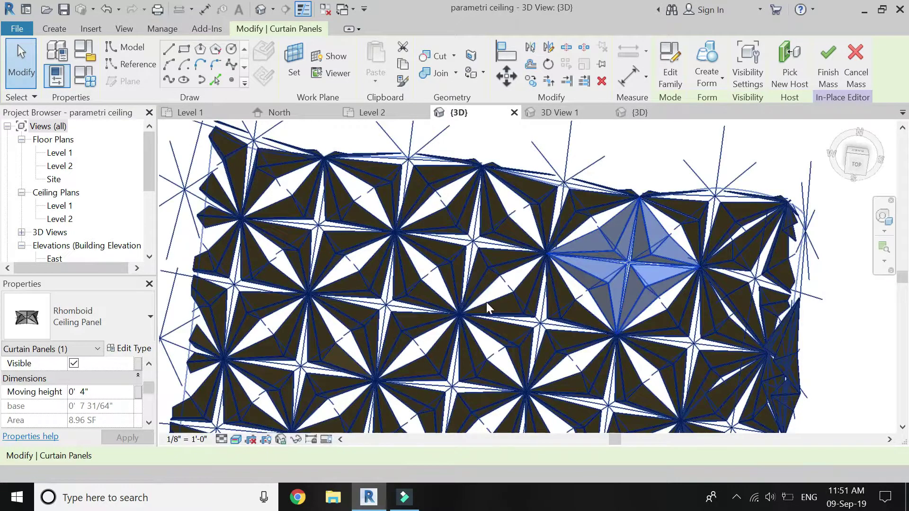
key("Escape")
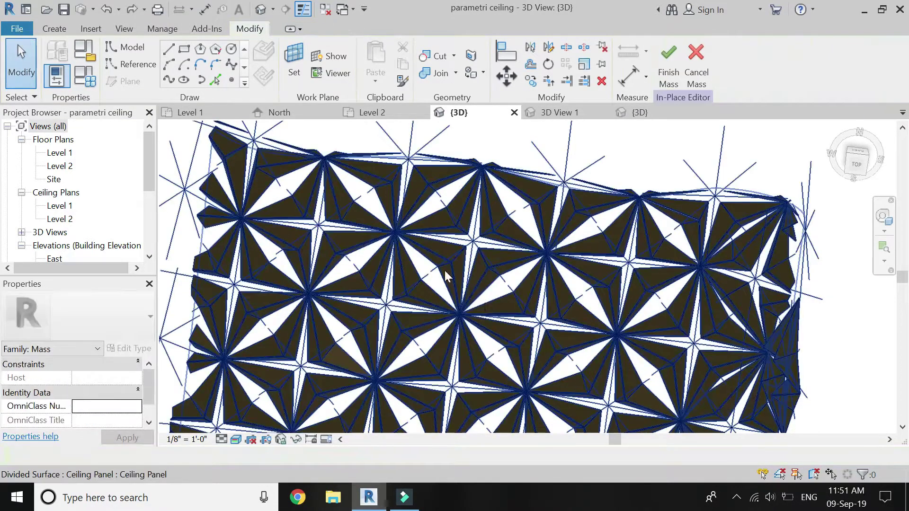
Step: From the top view, delete the two overlapping panels that protrude beyond the east edge of the surface
left_click(856, 166)
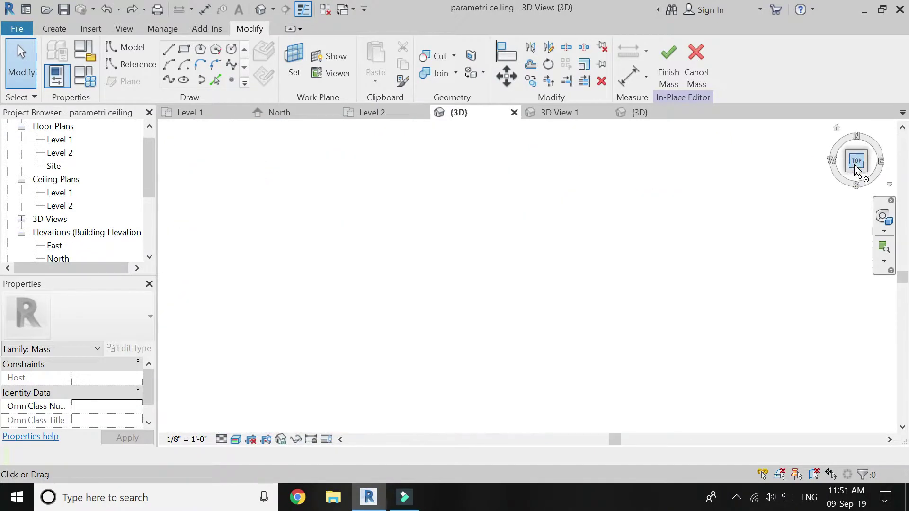
scroll(536, 241, "up", 5)
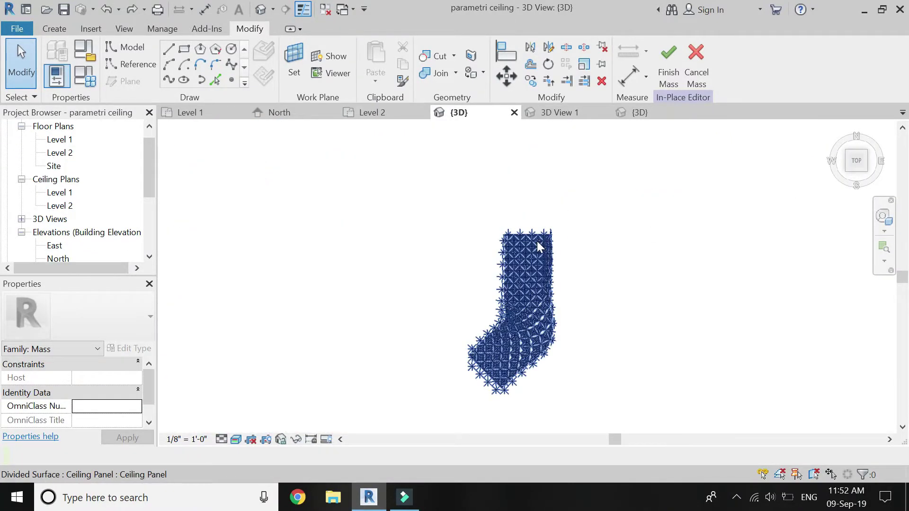
scroll(681, 356, "up", 5)
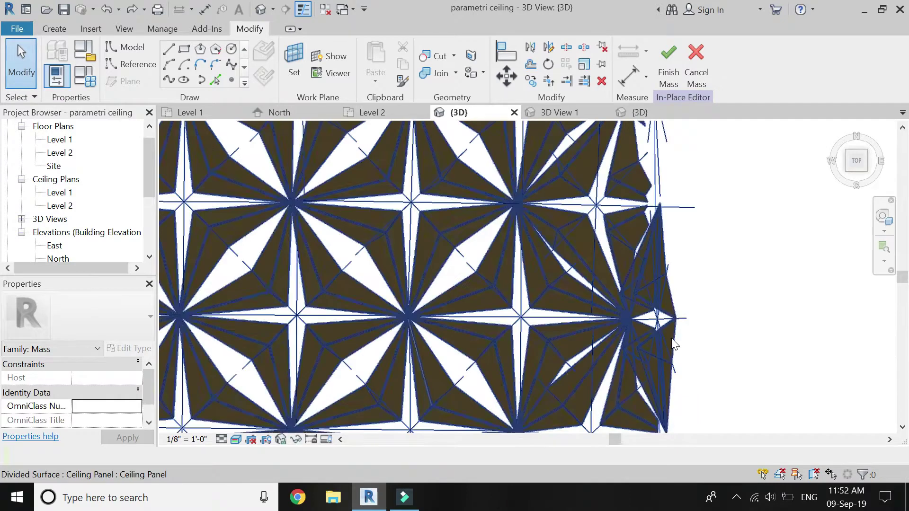
key("Tab")
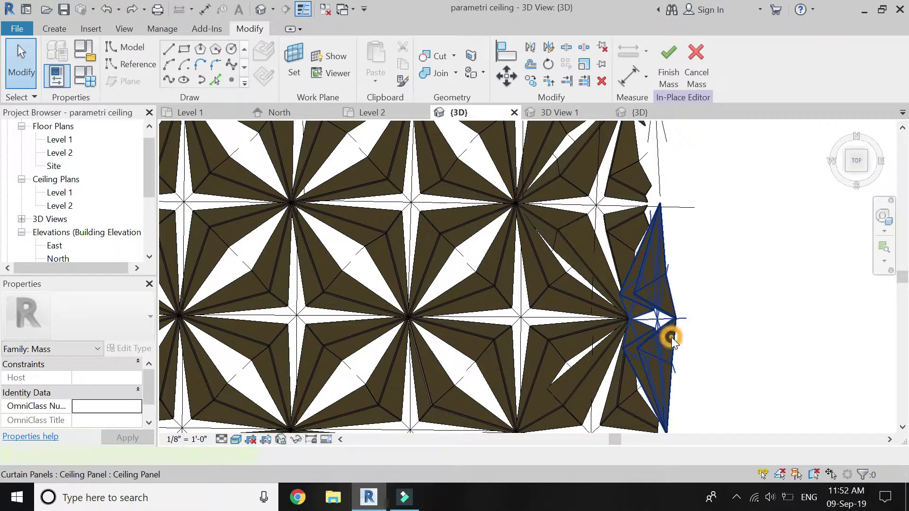
left_click(671, 337)
left_click(685, 243)
scroll(688, 246, "down", 5)
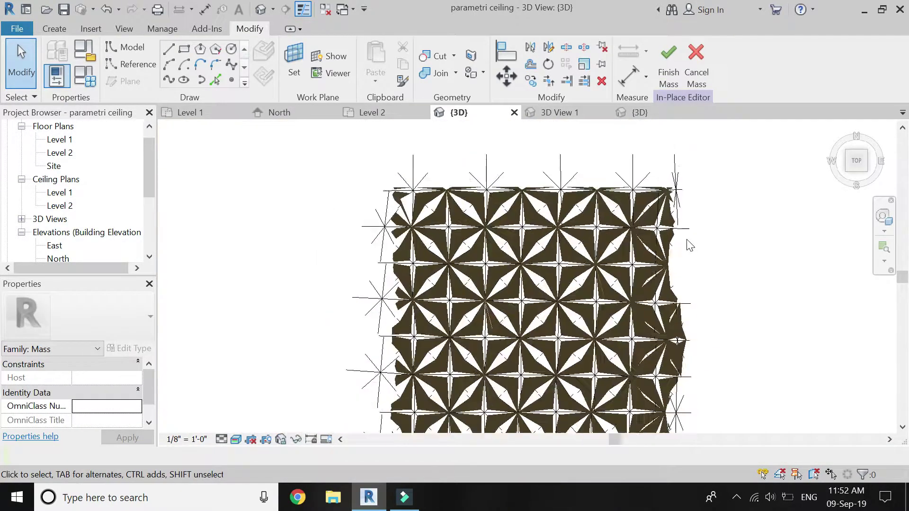
scroll(688, 340, "up", 5)
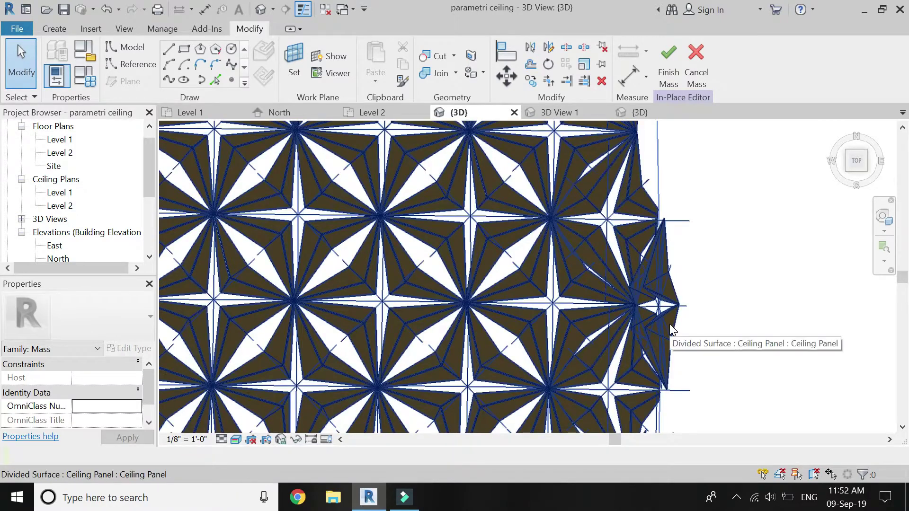
key("Tab")
left_click(671, 330)
key("Escape")
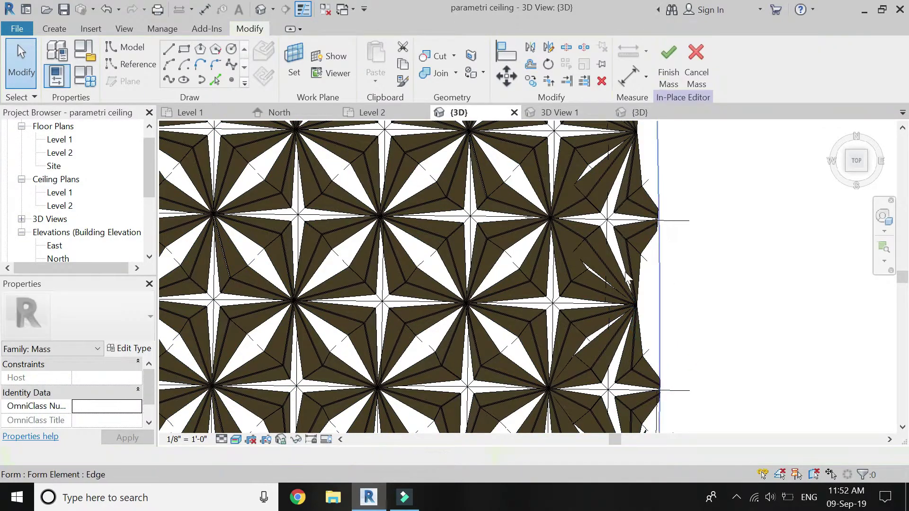
scroll(601, 246, "down", 3)
scroll(600, 175, "down", 3)
scroll(610, 265, "up", 3)
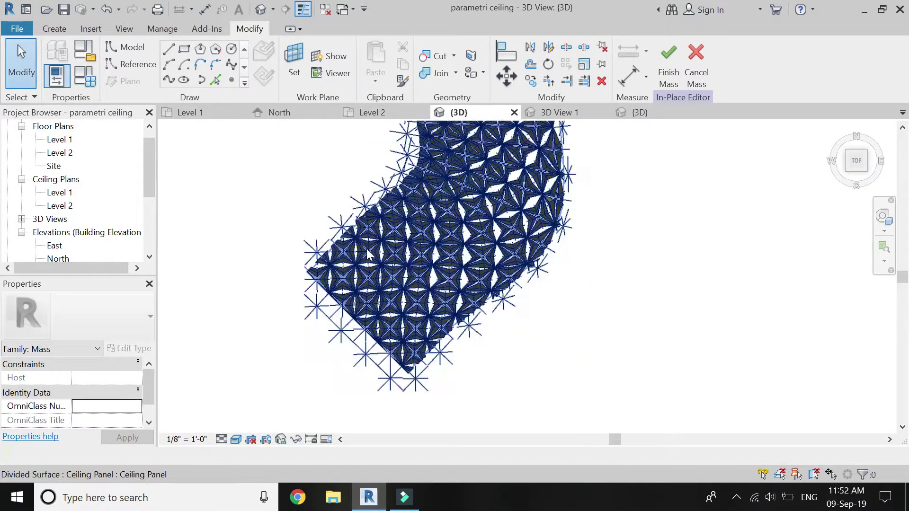
key("Tab")
left_click(367, 251)
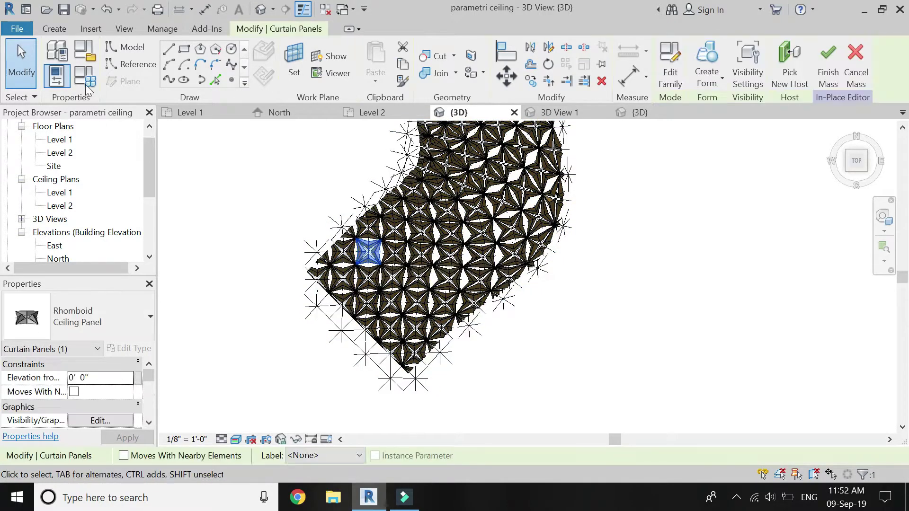
left_click(86, 65)
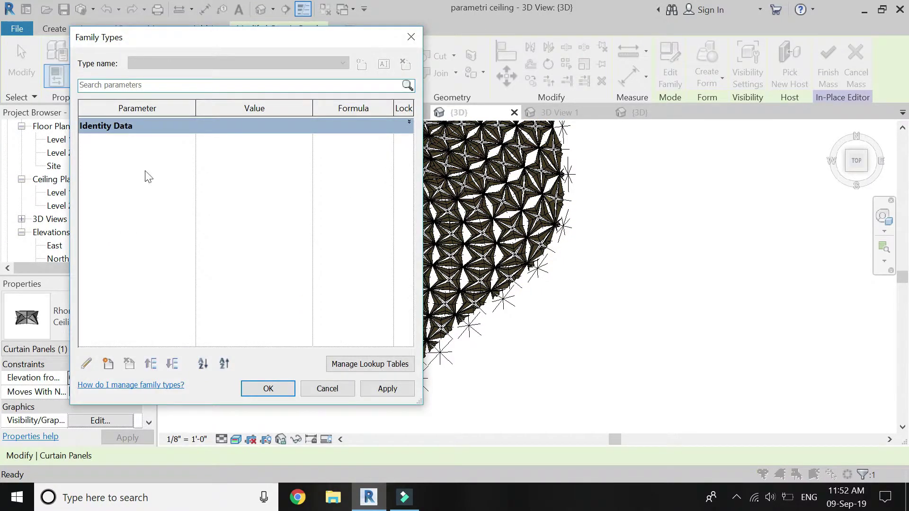
key("Escape")
key("Escape")
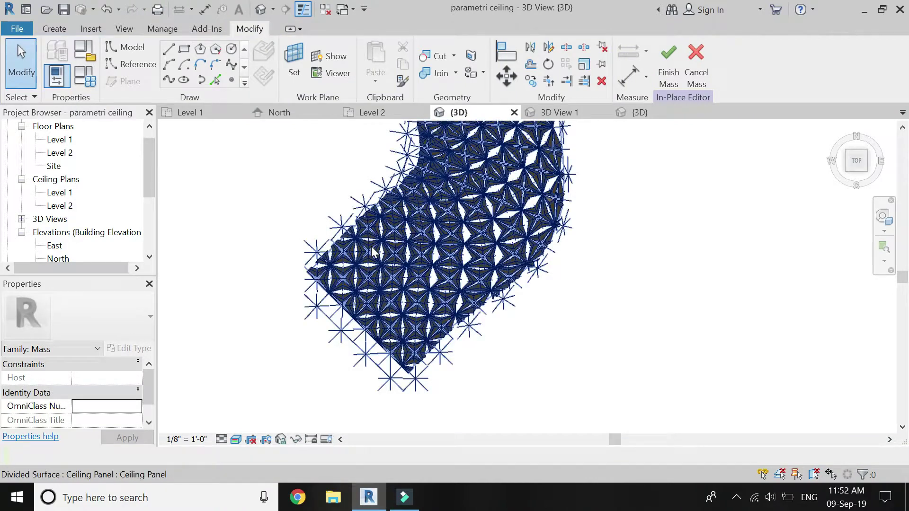
Step: Associate the Moving height of a single ceiling panel near the surface's lower-west end with a new type parameter named a
key("Tab")
left_click(371, 251)
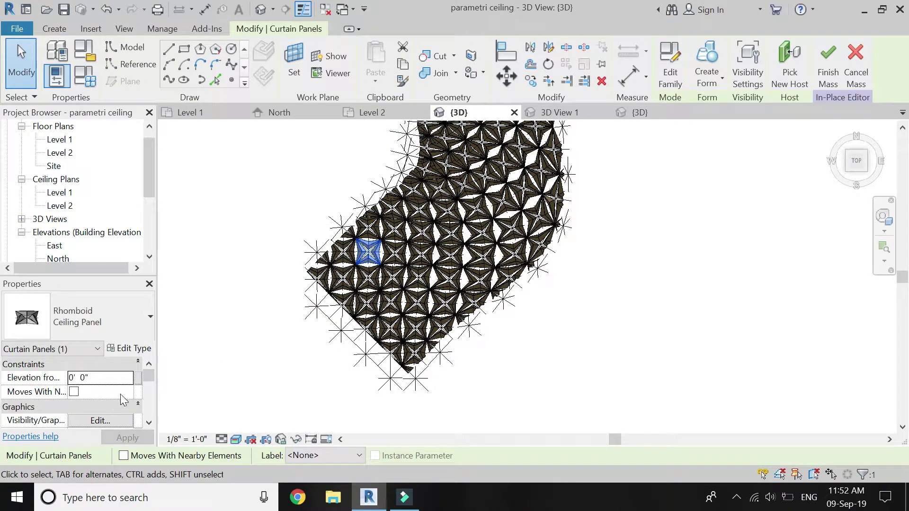
scroll(124, 400, "down", 3)
left_click(137, 392)
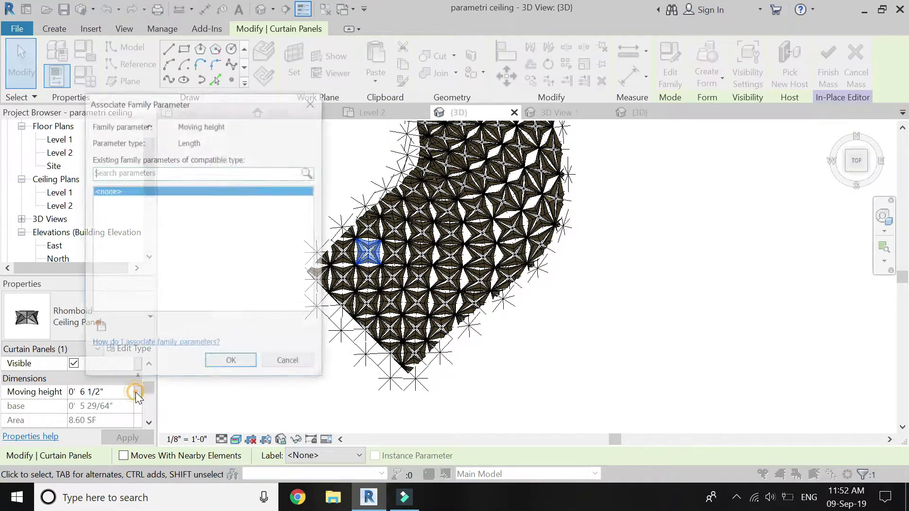
left_click(99, 327)
type("a")
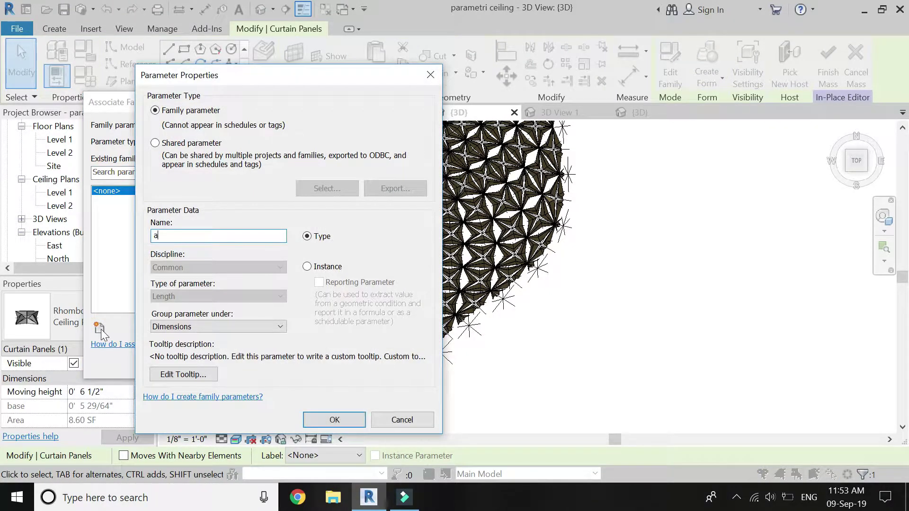
left_click(310, 418)
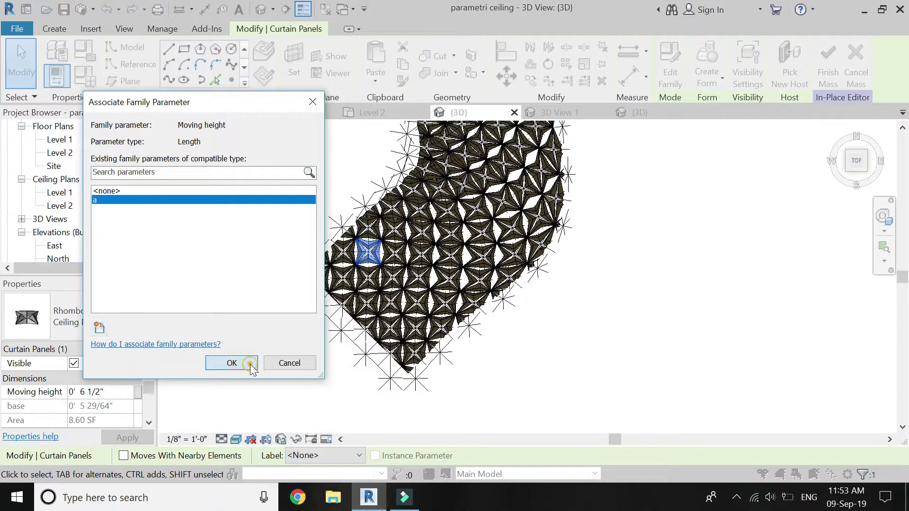
left_click(231, 362)
Step: Try a value of 0' 5" for parameter a and inspect the linked panel on the surface
left_click(86, 77)
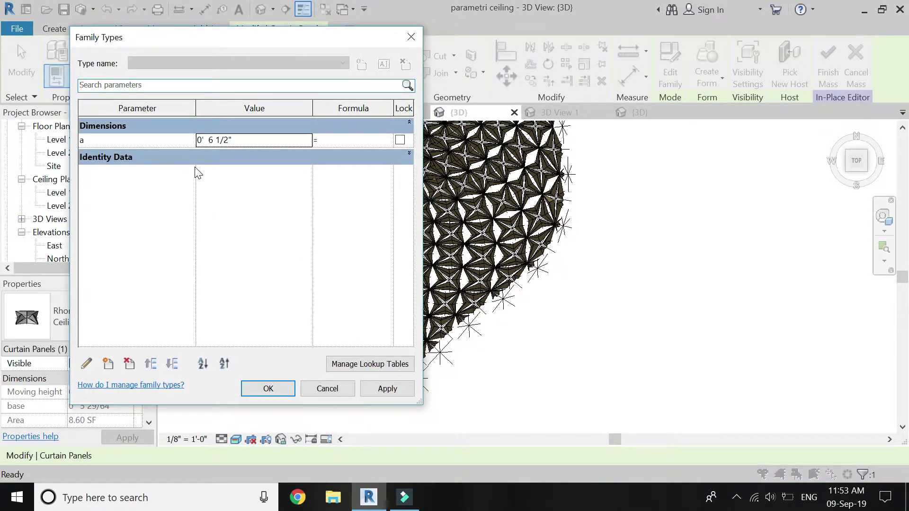
left_click(111, 140)
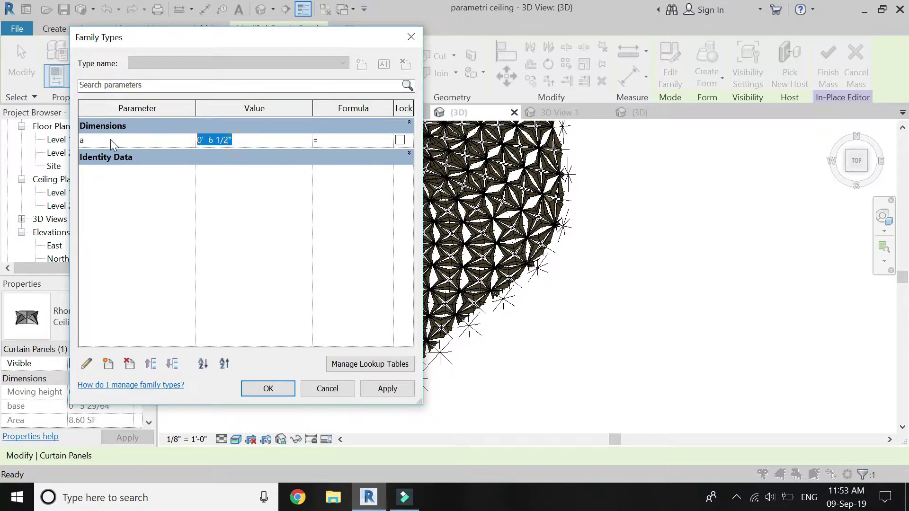
type("5")
key("Tab")
left_click(290, 388)
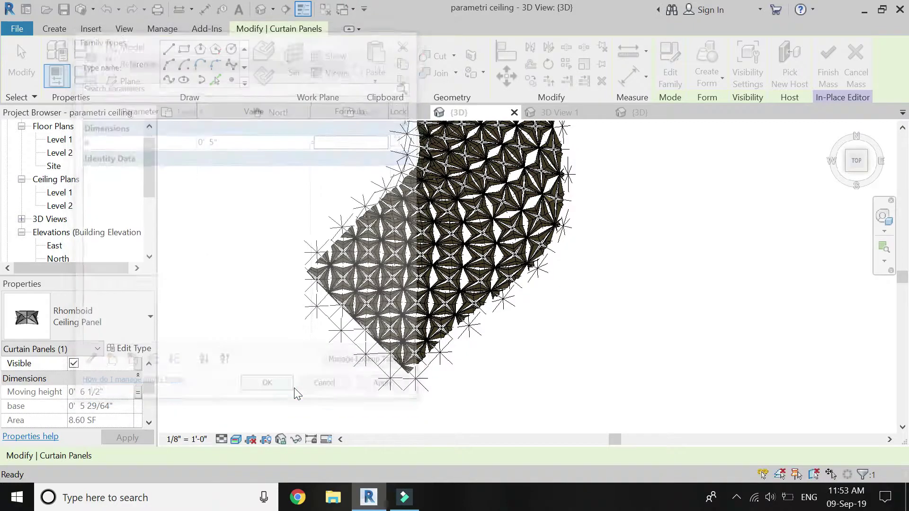
scroll(369, 229, "up", 5)
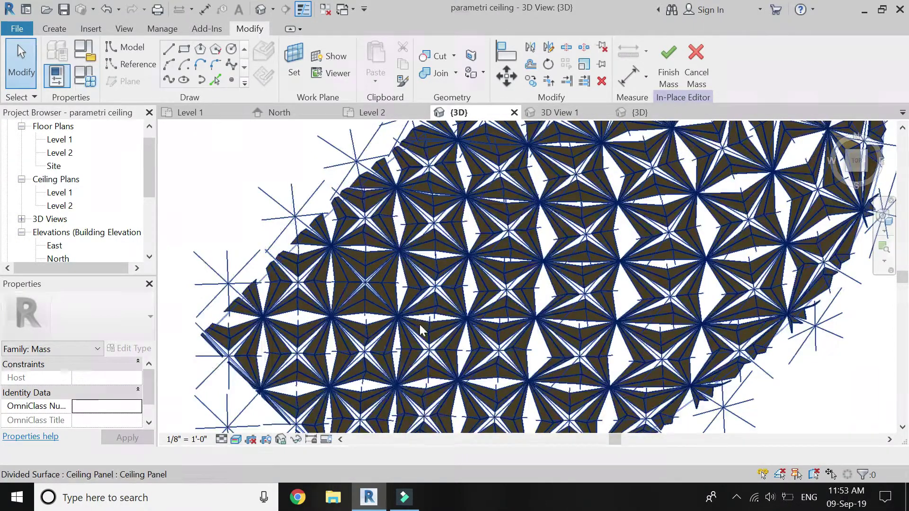
scroll(407, 362, "down", 4)
scroll(449, 286, "up", 1)
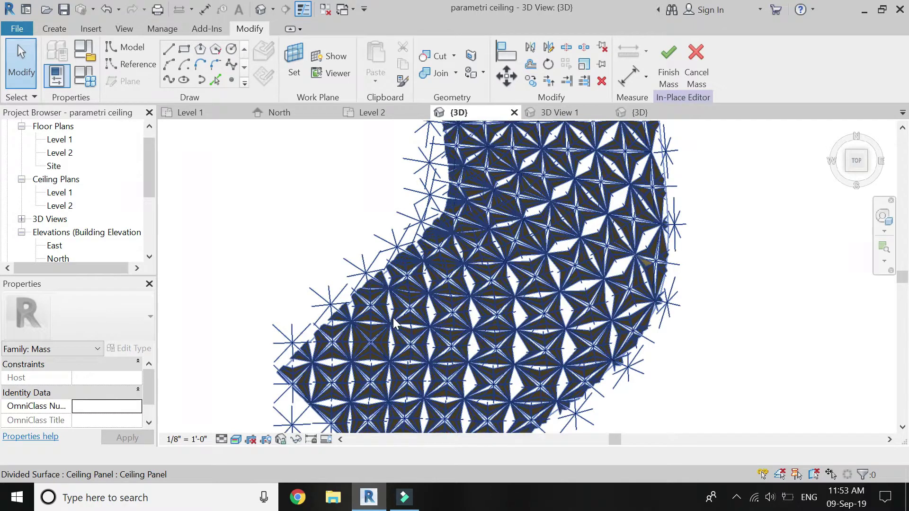
Step: Add two length type parameters named b and c under Dimensions to the mass family
left_click(86, 78)
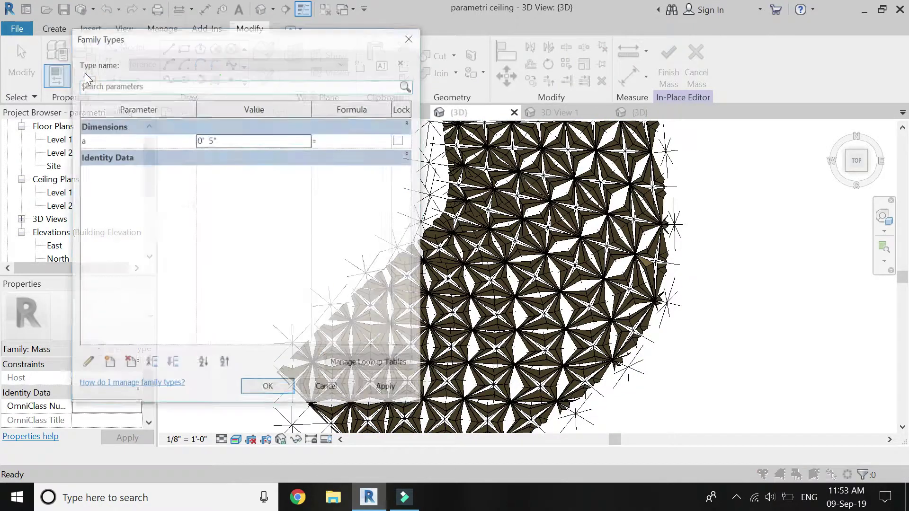
left_click_drag(259, 32, 396, 82)
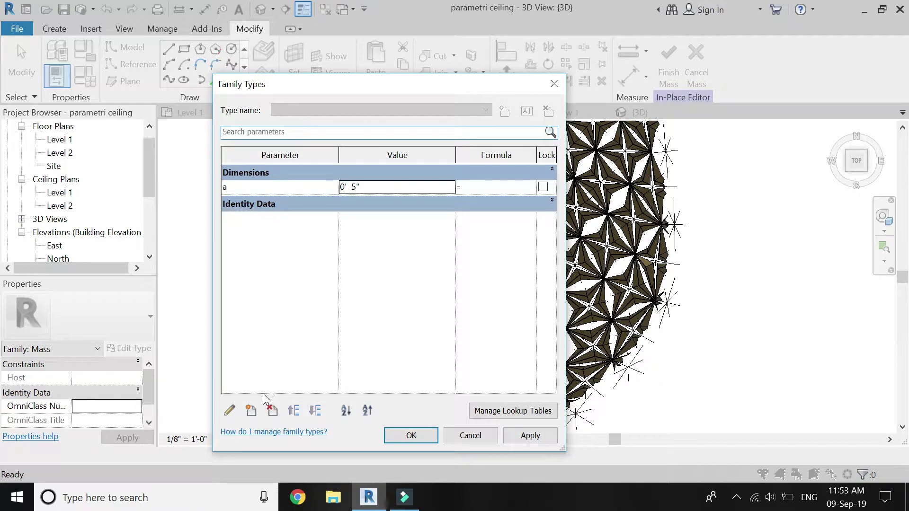
left_click(251, 410)
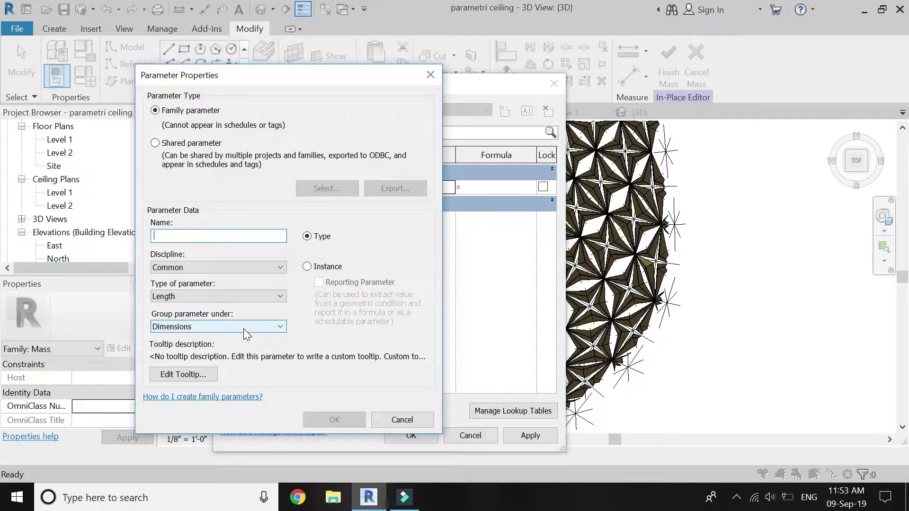
type("b")
left_click(334, 419)
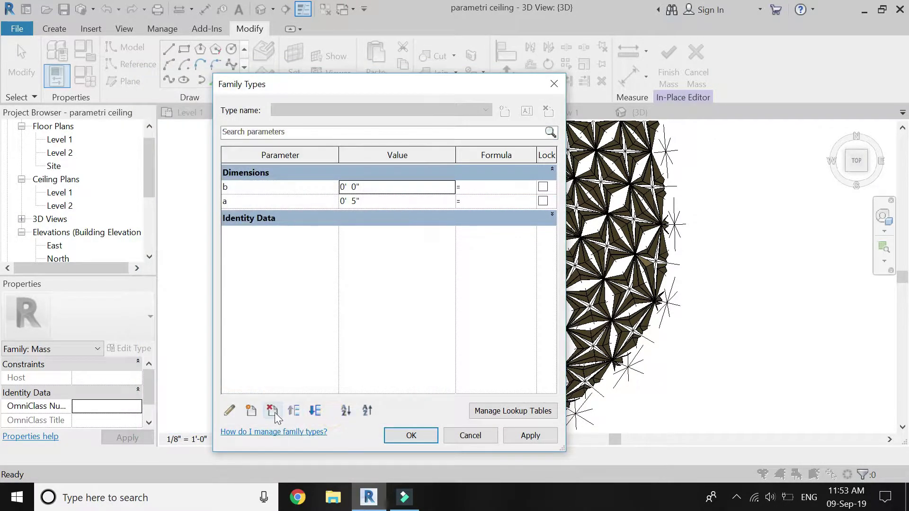
left_click(251, 410)
type("c")
left_click(334, 419)
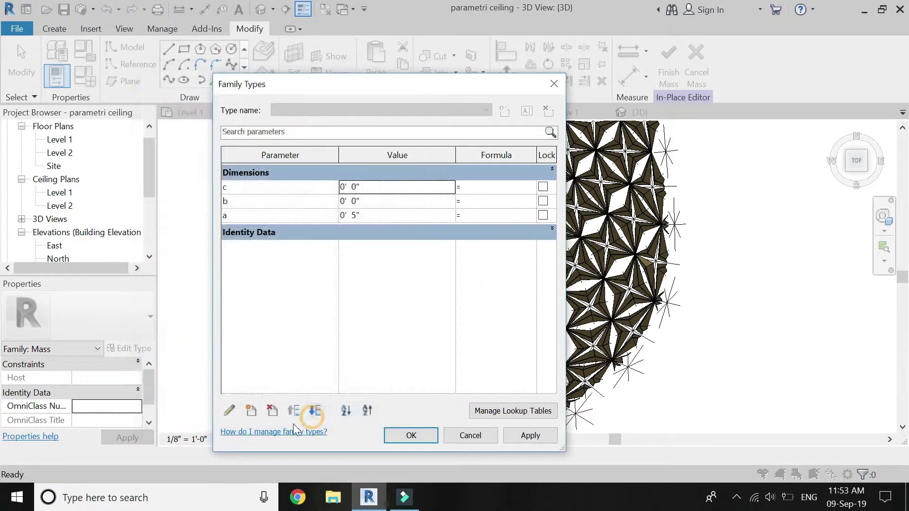
Step: Add two more length type parameters named d and e under Dimensions
left_click(251, 409)
type("d")
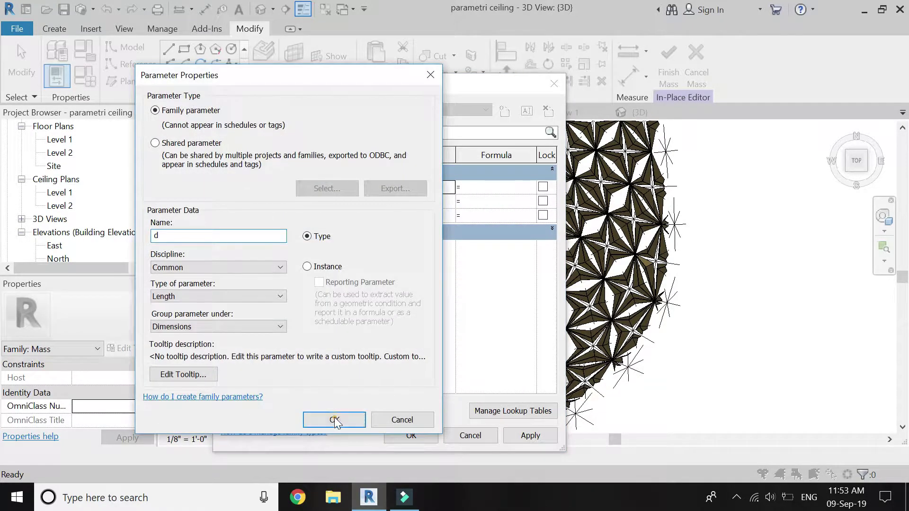
left_click(334, 419)
left_click(252, 411)
type("e")
left_click(334, 420)
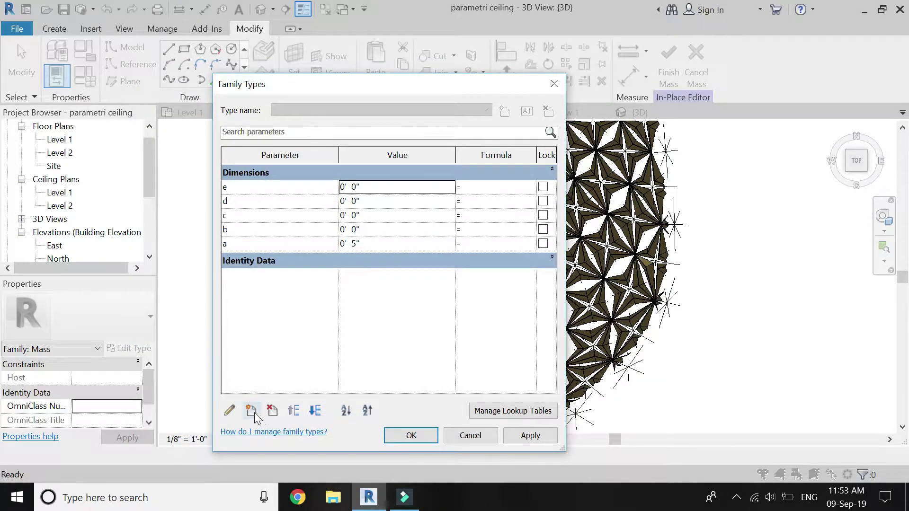
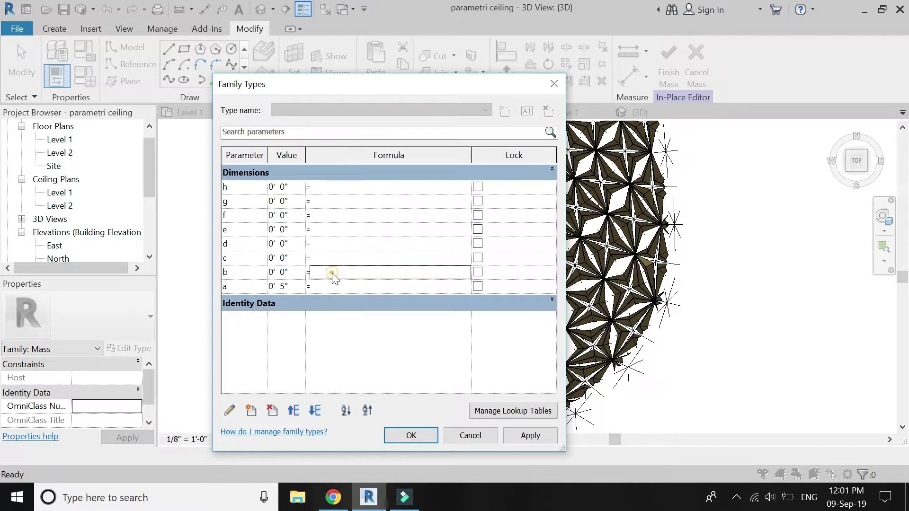
Step: Give parameter b the formula if(and(a > 0", a < 8"), a + 1", 1")
type("if")
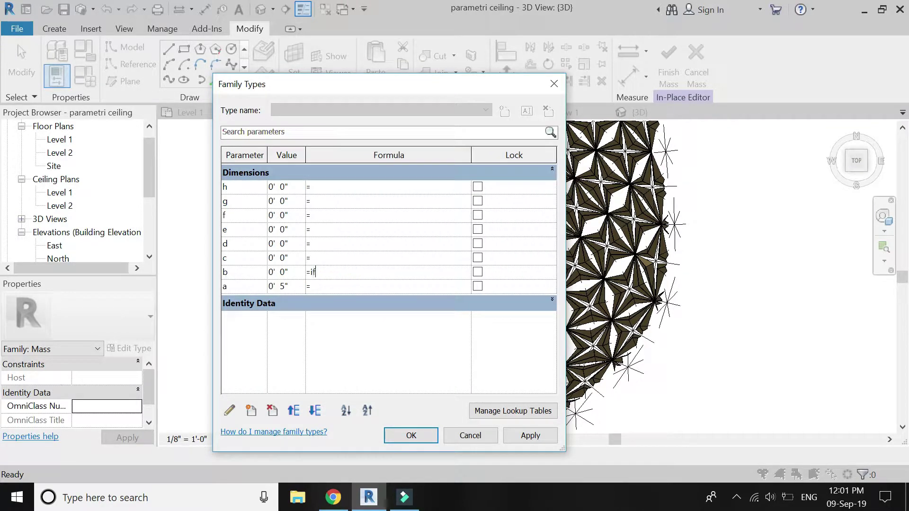
type(" (and (a>0\",a<8\"), a+1\",")
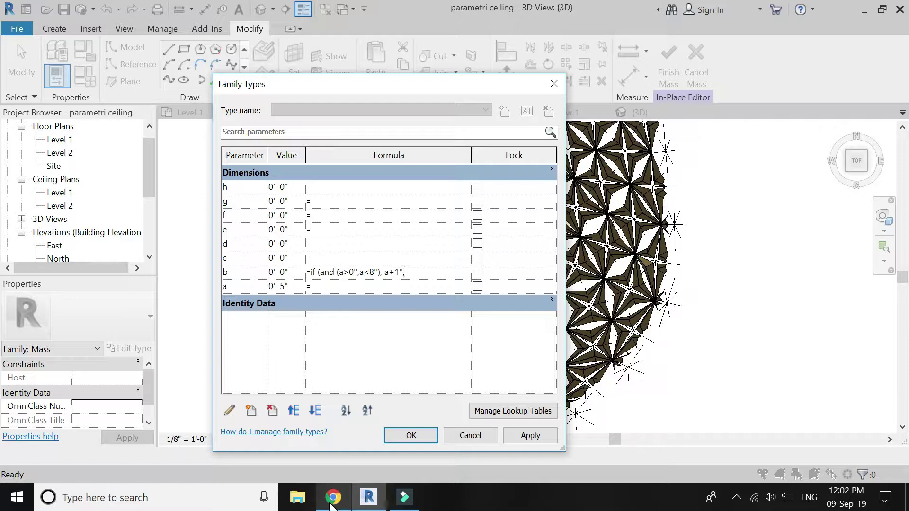
type("0''")
key("Tab")
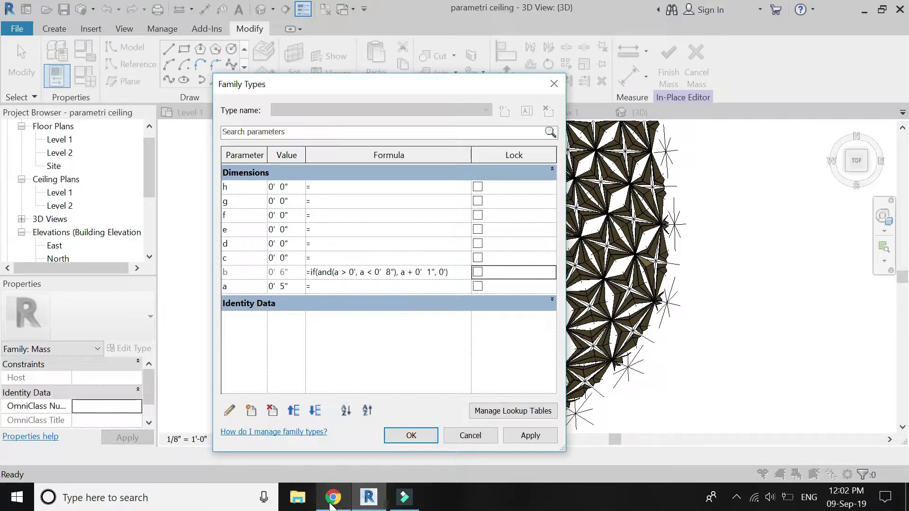
left_click(443, 272)
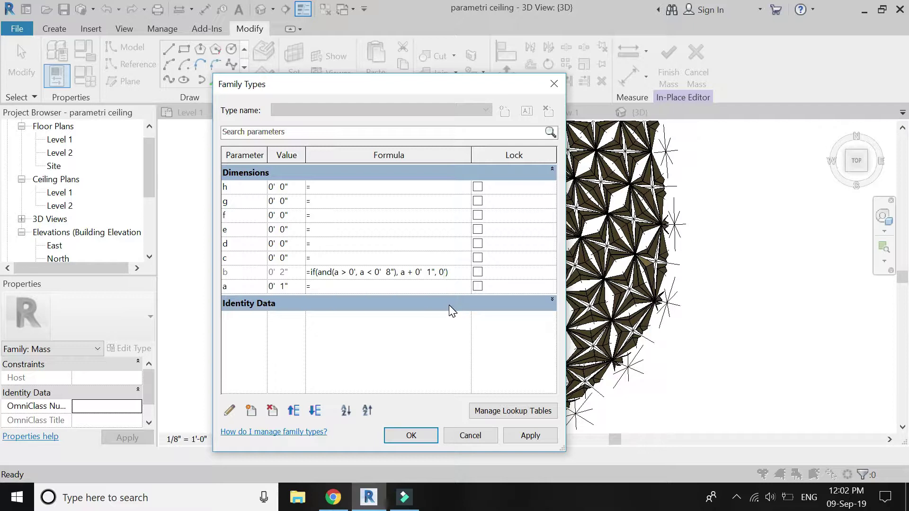
key("Tab")
Step: Test parameter b's formula by setting a to 0, and finish with a at 0' 8"
left_click(288, 286)
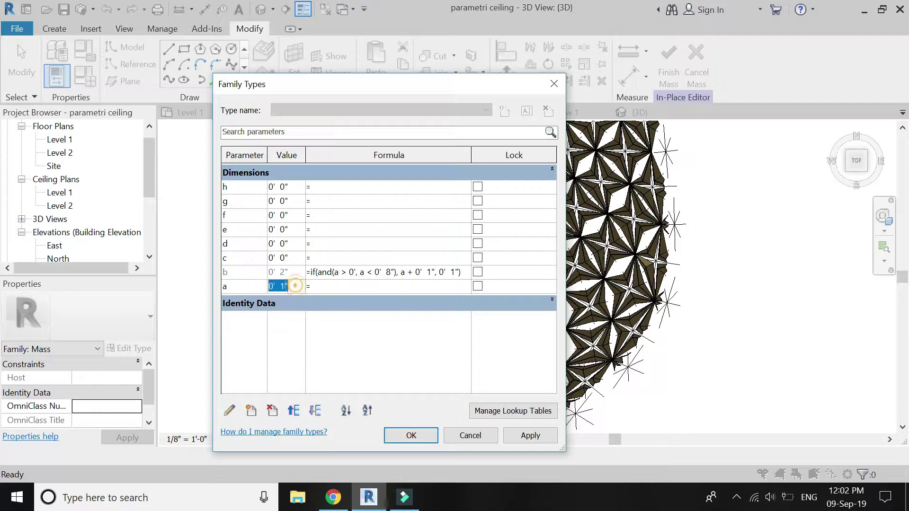
type("0")
key("Tab")
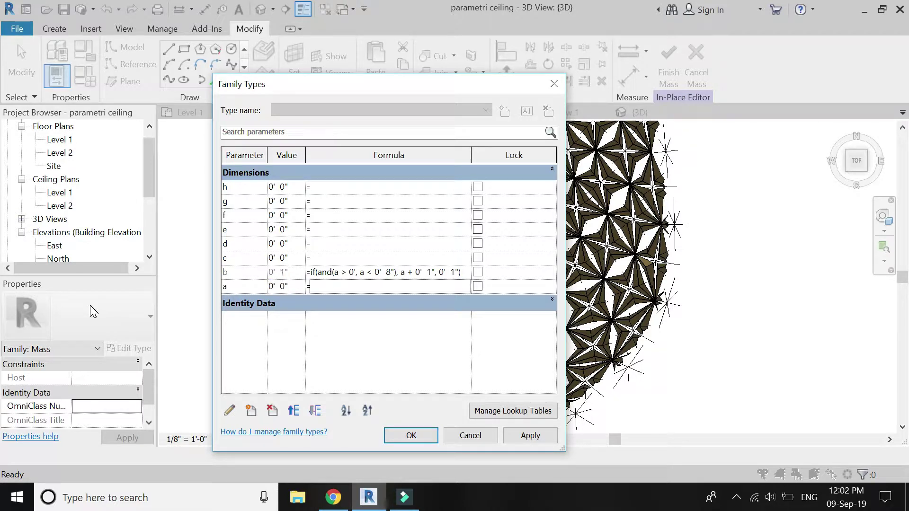
left_click(298, 288)
type("8\"")
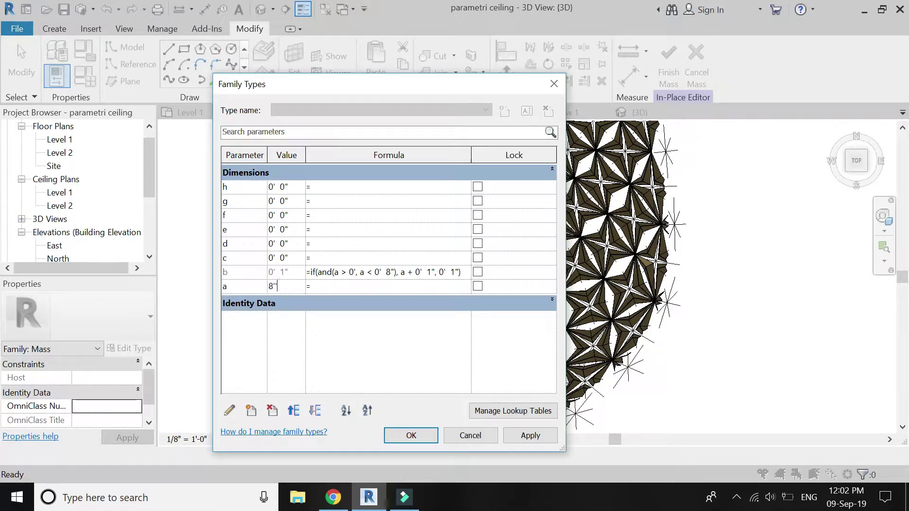
key("Tab")
Step: Copy b's formula into parameter c and change both references in its condition to b, giving and(b > 0', b < 0' 8")
key("Up")
key("shift+Home")
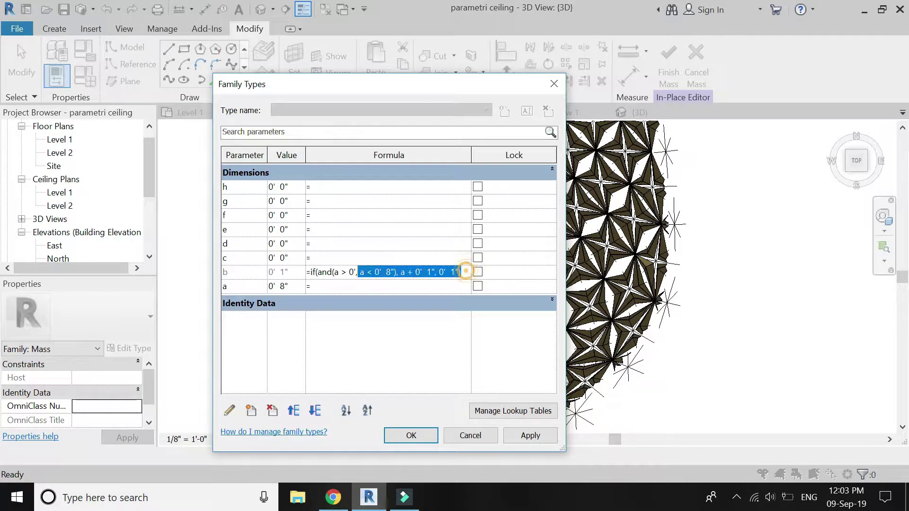
key("ctrl+c")
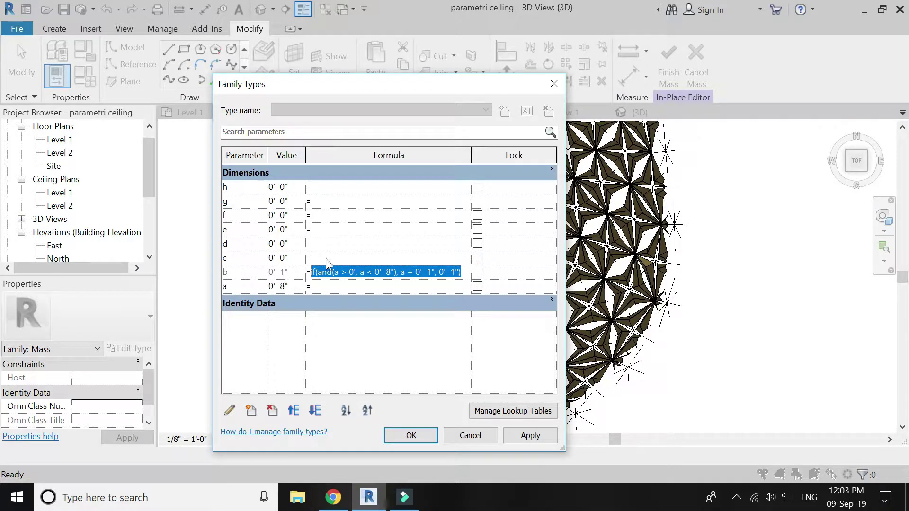
left_click(325, 259)
key("ctrl+v")
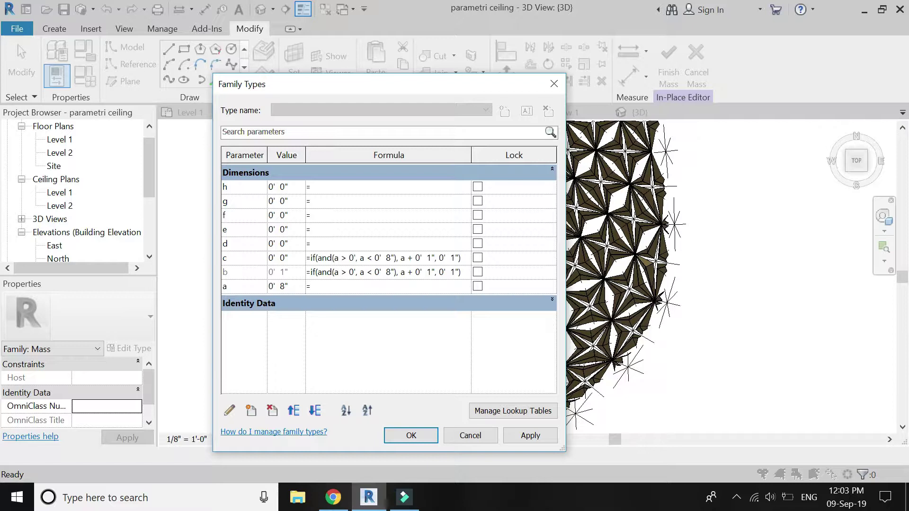
key("BackSpace")
type("b")
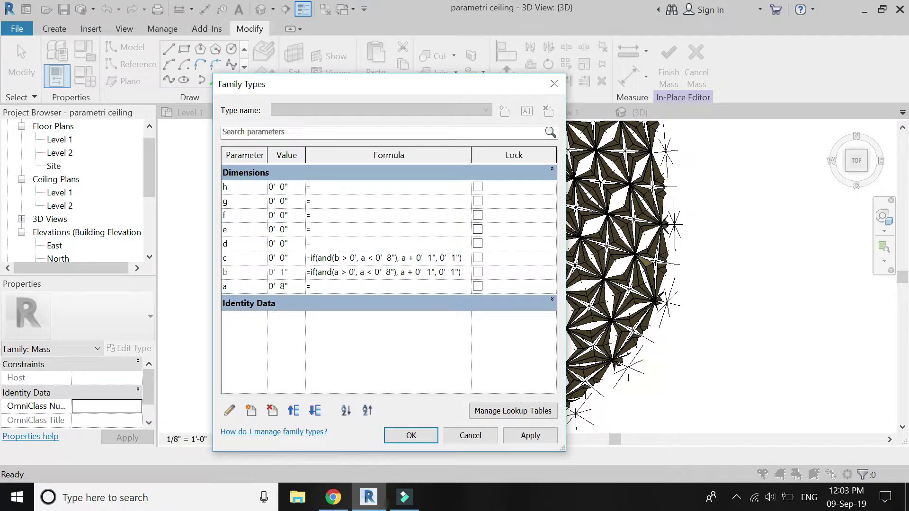
left_click(364, 257)
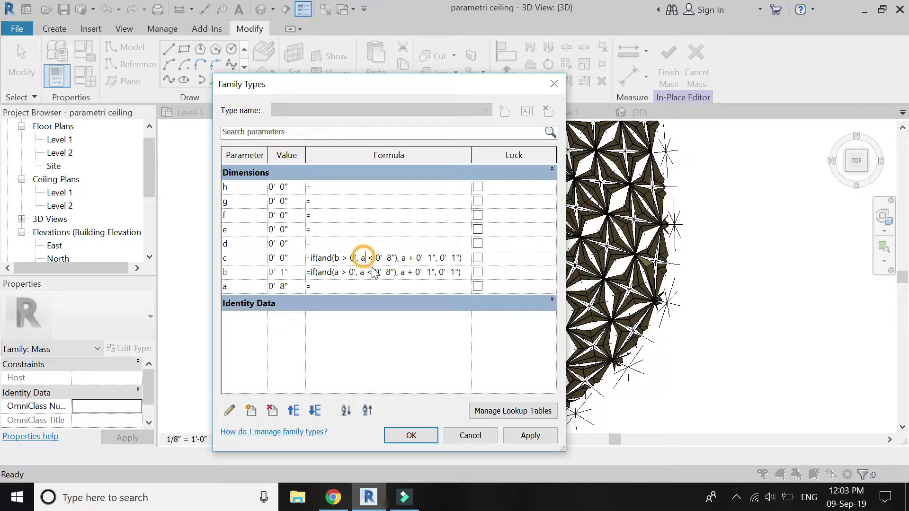
key("BackSpace")
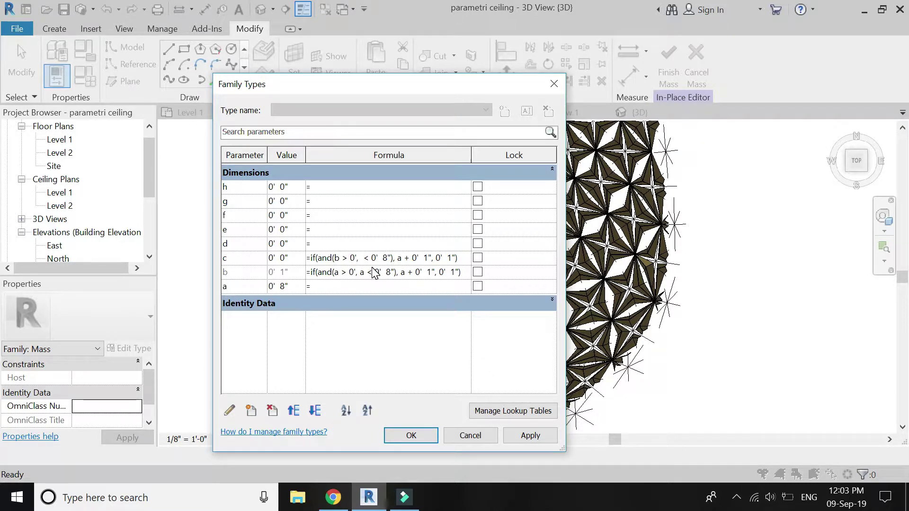
type("b")
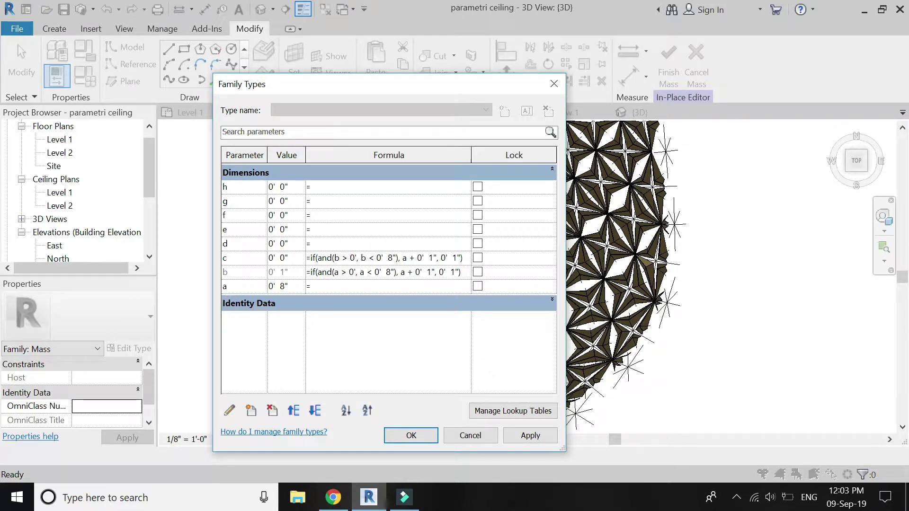
Step: In parameter c's formula, change the true result to b + 0' 1" and the fallback value to 0' 2"
left_click(406, 258)
key("BackSpace")
type("b")
left_click(456, 258)
key("BackSpace")
type("2")
key("Tab")
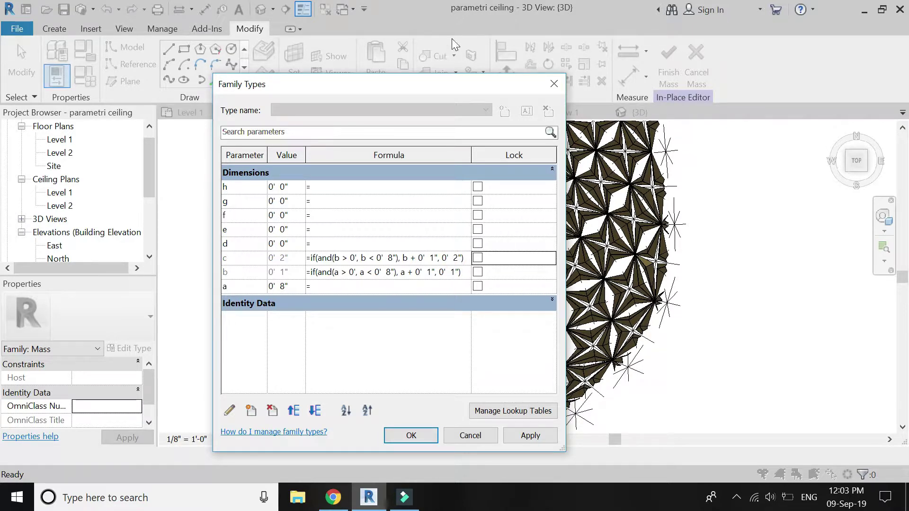
Step: Copy b's formula into parameter d and change both references in its condition to c, giving and(c > 0', c < 0' 8")
left_click(324, 241)
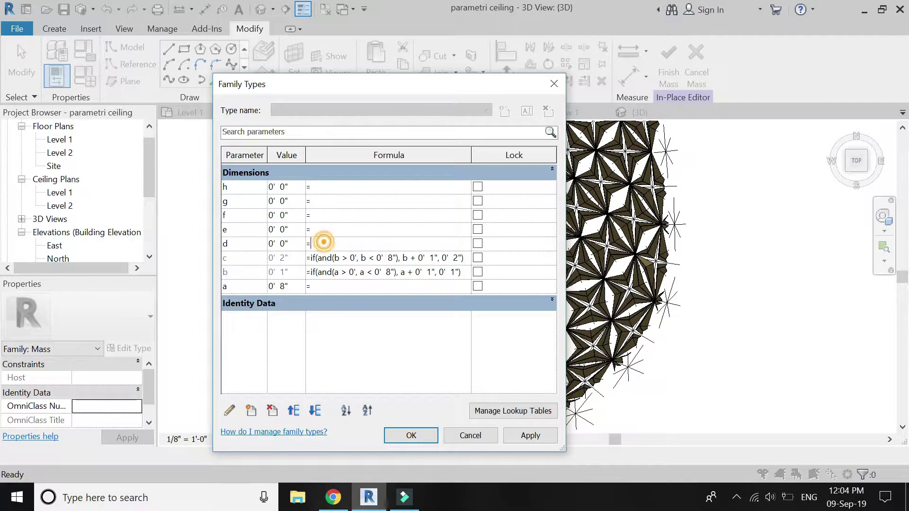
key("ctrl+v")
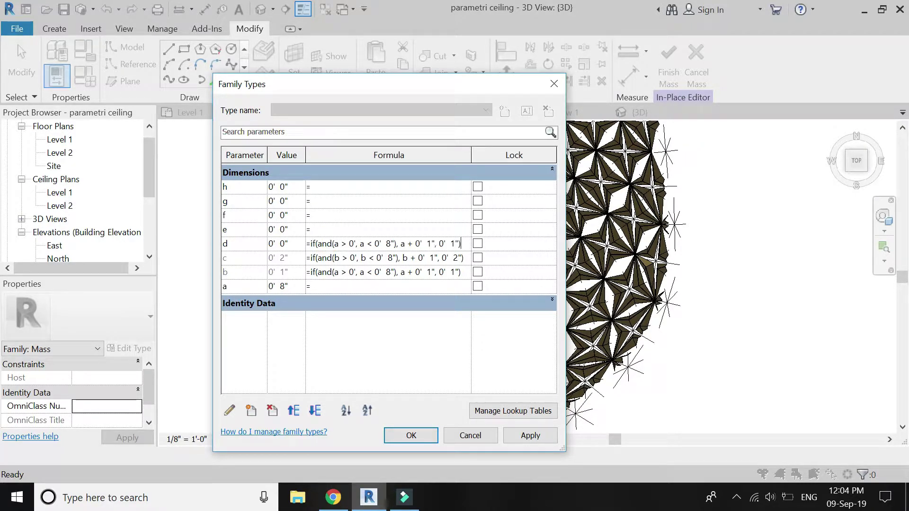
key("BackSpace")
type("c")
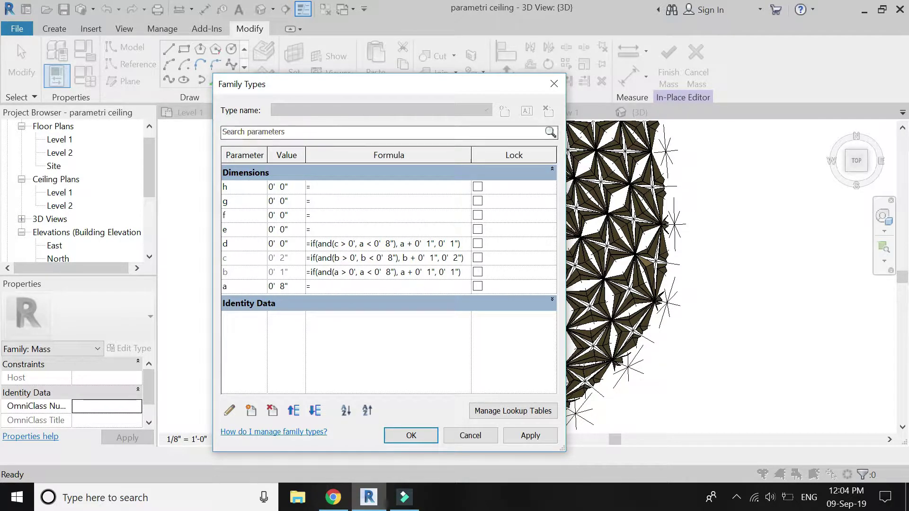
left_click(362, 244)
key("BackSpace")
type("c")
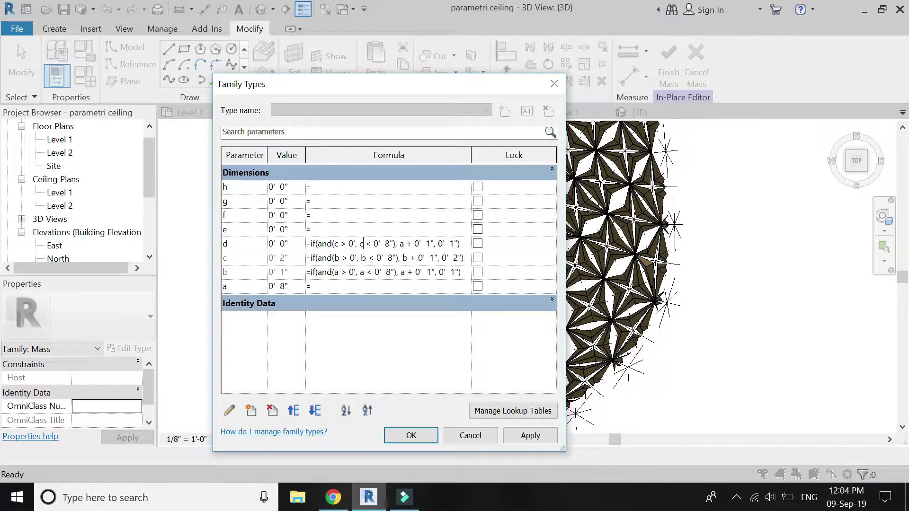
Step: In parameter d's formula, change the true result to c + 0' 1" and the fallback value to 0' 3"
left_click(403, 244)
key("BackSpace")
type("c")
left_click(451, 243)
key("BackSpace")
type("3")
Step: Give parameter e the formula if(and(d > 0', d < 0' 8"), d + 0' 1", 0' 4"), adapted from b's formula
left_click(333, 230)
key("ctrl+v")
double_click(336, 230)
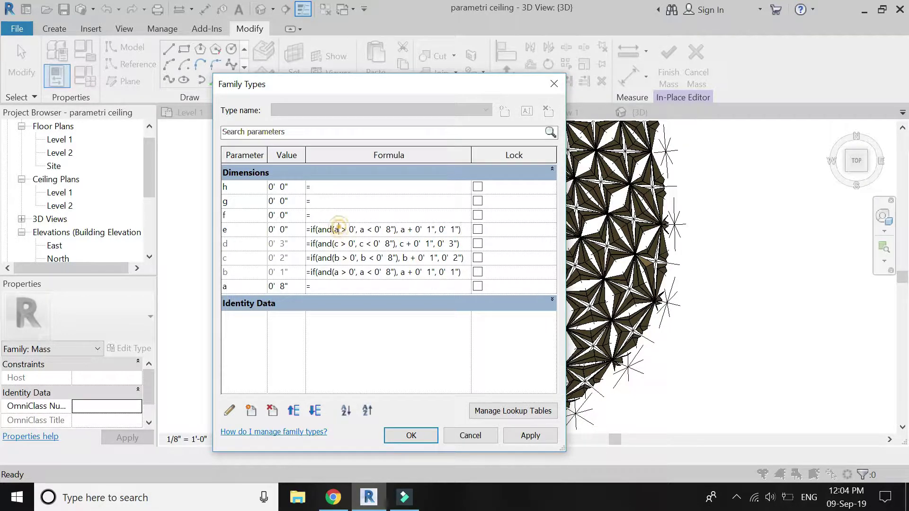
type("d")
double_click(362, 230)
type("d")
double_click(405, 229)
type("d")
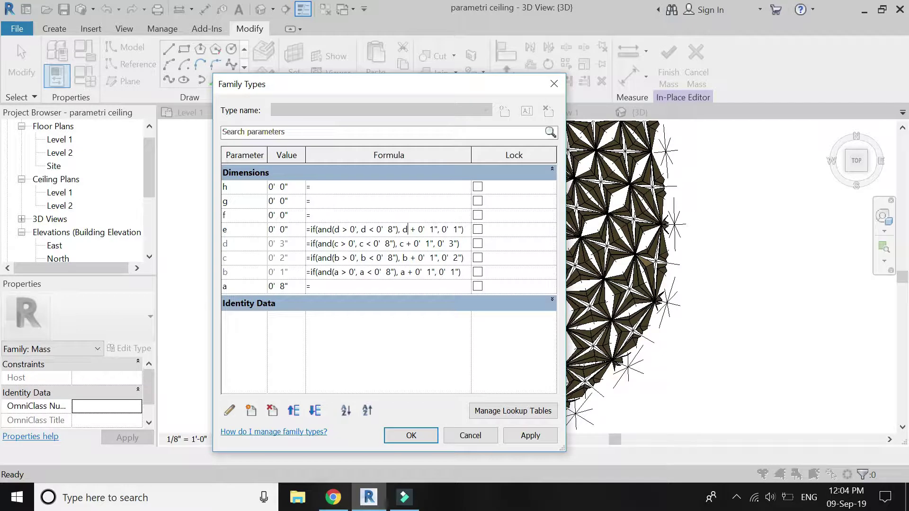
double_click(455, 230)
type("4")
Step: Give parameter f the formula if(and(e > 0', e < 0' 8"), e + 0' 1", 0' 5"), adapted from b's formula
left_click(375, 215)
key("ctrl+v")
left_click(338, 216)
key("shift+Left")
type("e")
double_click(362, 216)
type("e")
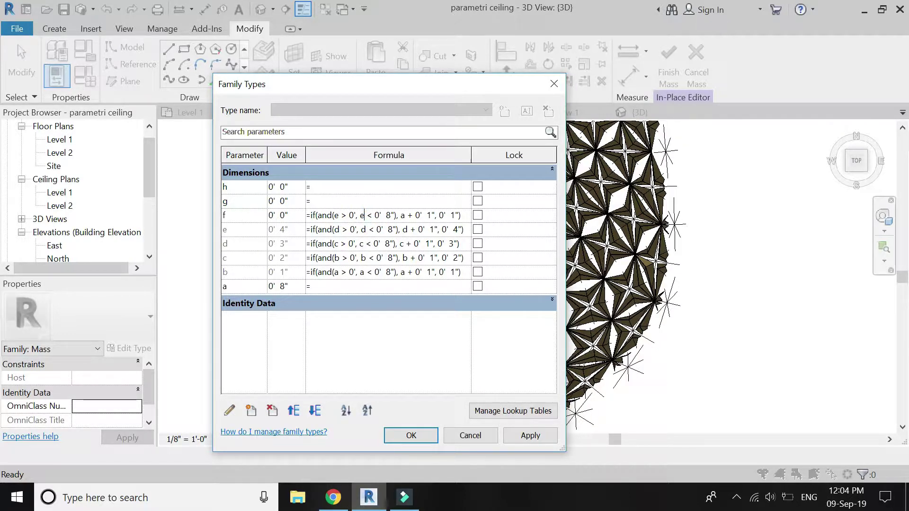
double_click(402, 216)
type("e")
double_click(453, 215)
type("5")
Step: Give parameter g the formula if(and(f > 0', f < 0' 8"), f + 0' 1", 0' 6"), adapted from b's formula
left_click(387, 203)
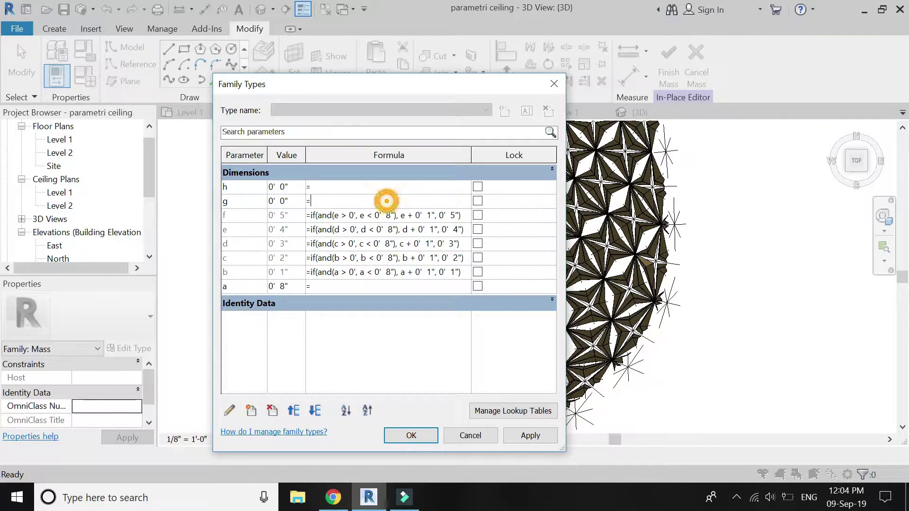
key("ctrl+v")
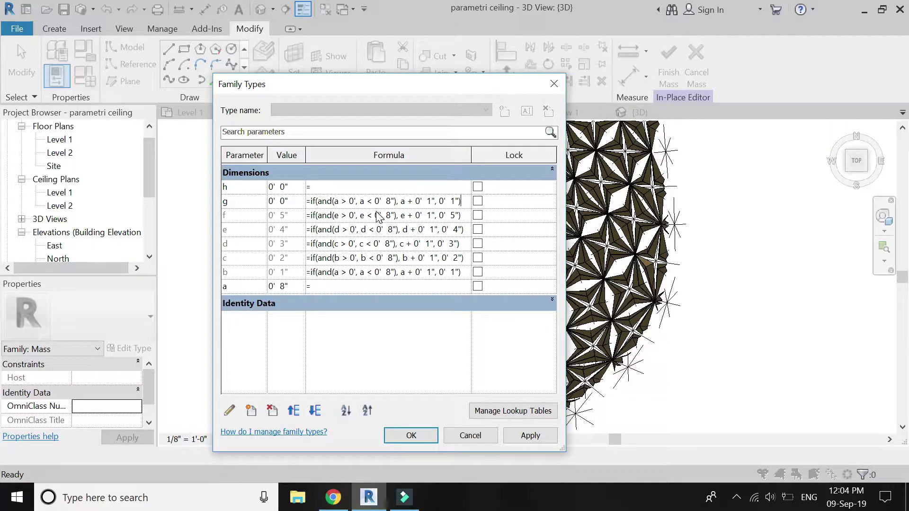
double_click(336, 202)
type("f")
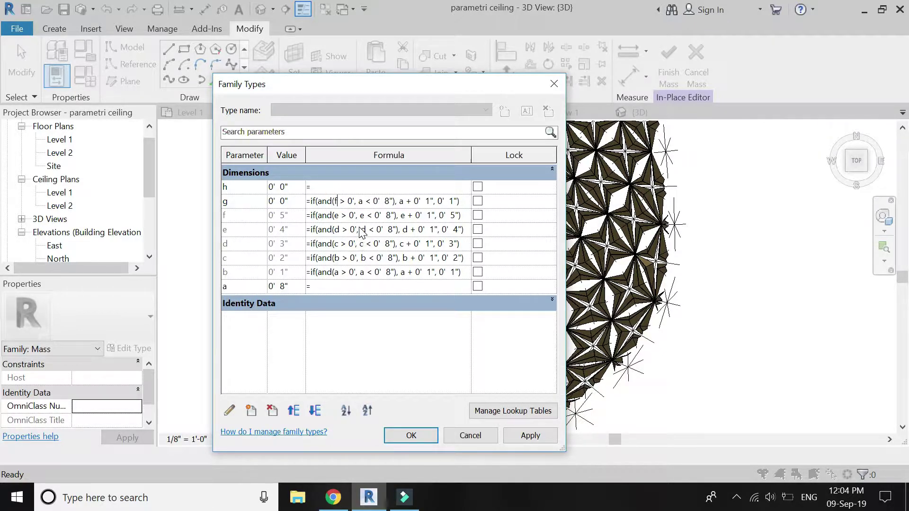
double_click(362, 201)
type("f")
double_click(397, 201)
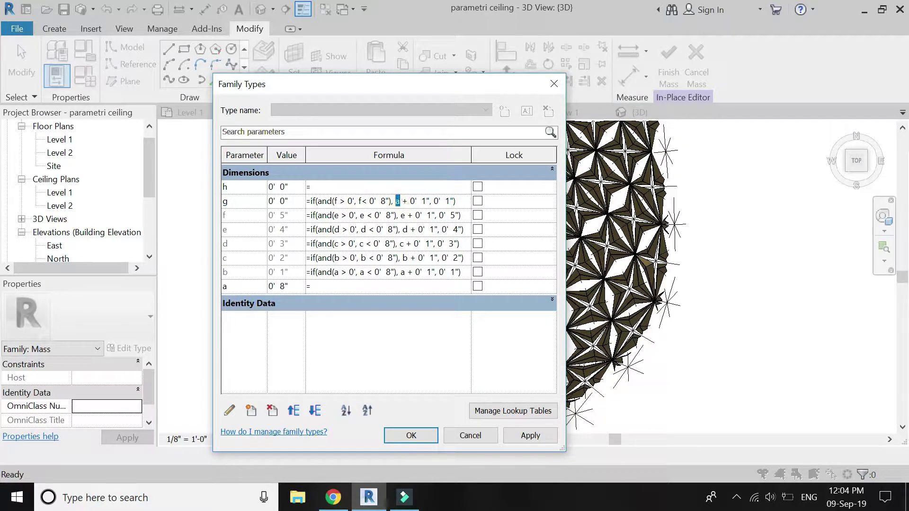
type("f")
double_click(446, 201)
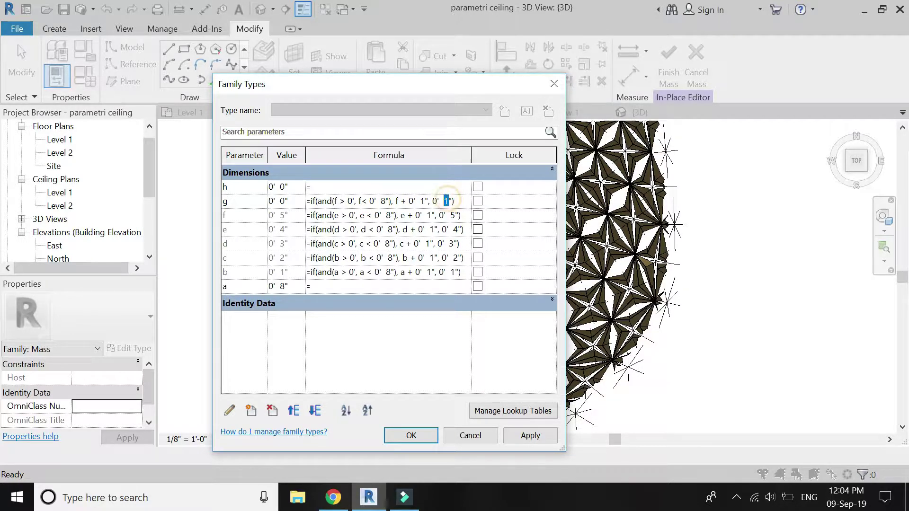
type("6")
Step: Give parameter h the formula if(and(g > 0', g < 0' 8"), a + 0' 1", a)
left_click(319, 187)
type("if(and(a > 0', a < 0' 8\"), a + 0' 1\", 0' 1\")")
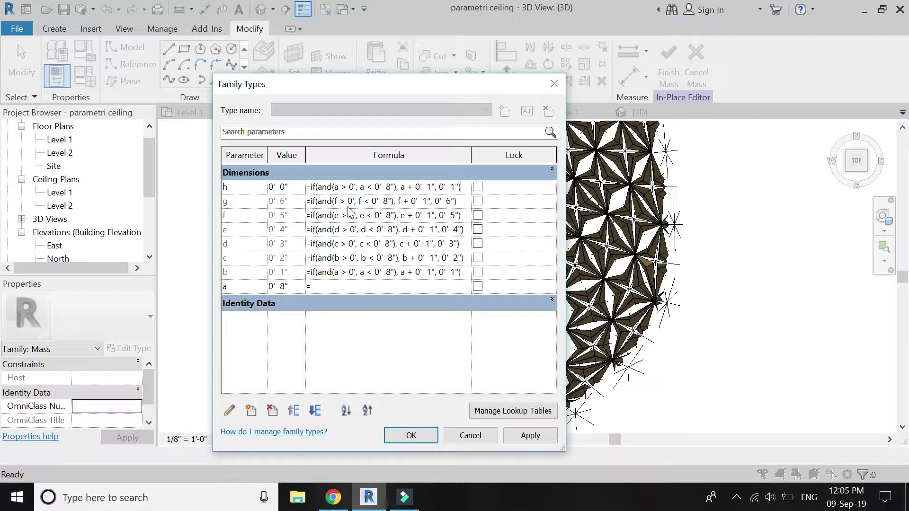
double_click(337, 187)
type("g")
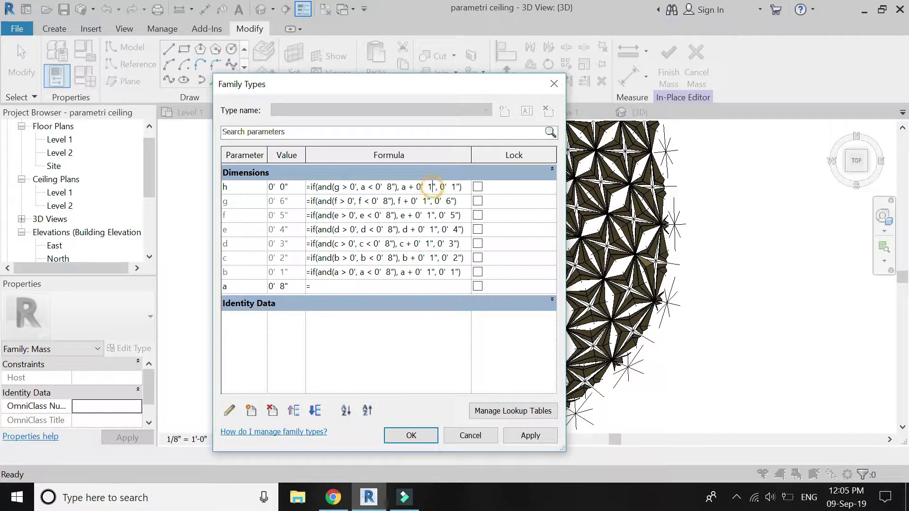
double_click(363, 187)
type("g")
left_click_drag(463, 187, 441, 187)
type("a")
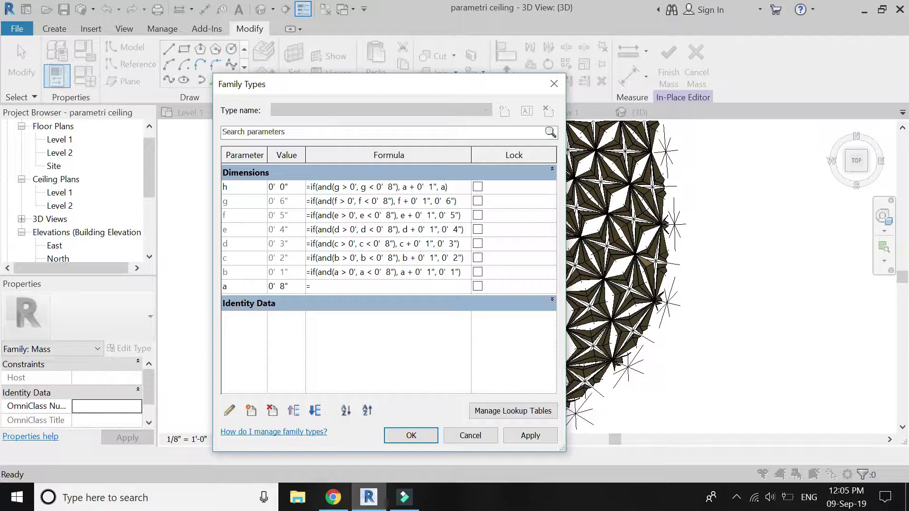
double_click(443, 187)
left_click(457, 200)
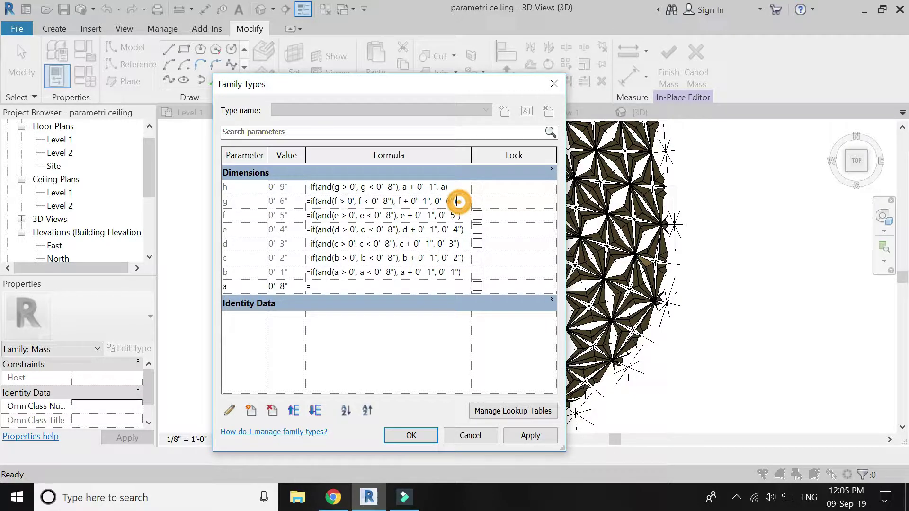
Step: Set parameter a to 0' to check the value that h's formula returns
double_click(294, 286)
type("0'")
key("Tab")
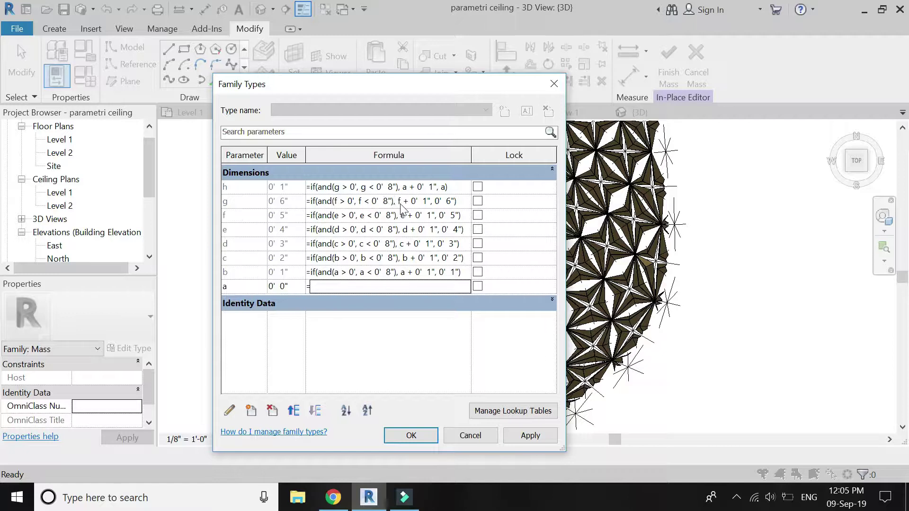
Step: Correct parameter h's formula so its true result is g + 0' 1" and its fallback value is 0'
left_click(406, 187)
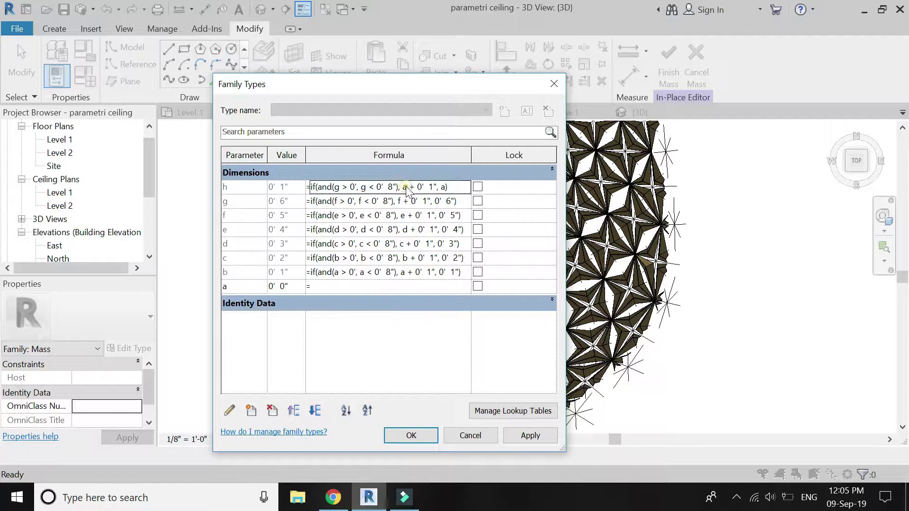
double_click(405, 187)
type("g")
left_click(441, 187)
double_click(443, 186)
type("0'")
key("Tab")
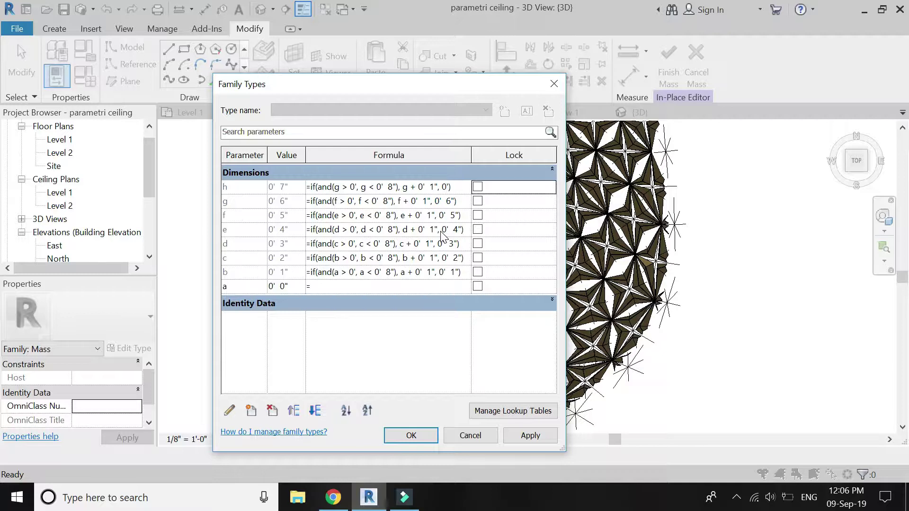
Step: Test the chained formulas by setting parameter a to 0' 1", 0' 2" and 0' 3" in turn
left_click(296, 290)
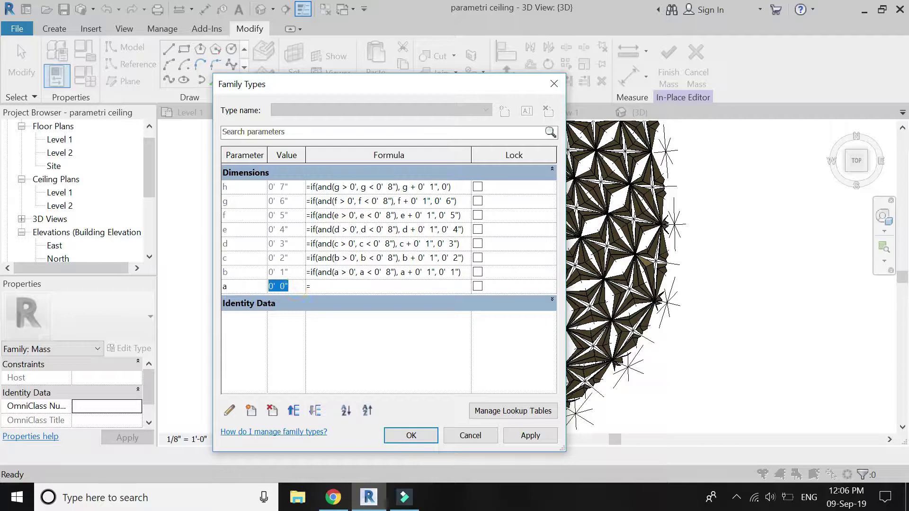
type("1")
key("Tab")
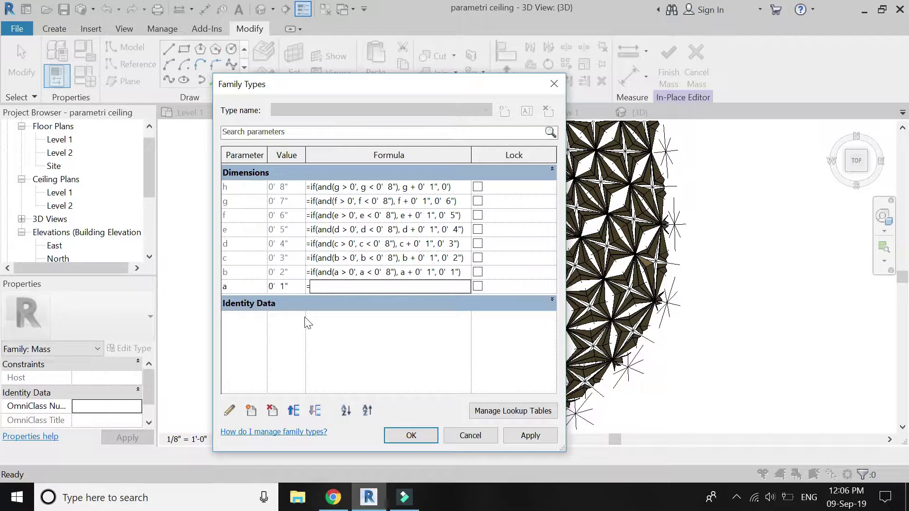
left_click(294, 286)
double_click(293, 286)
type("2")
key("Tab")
left_click(296, 286)
double_click(296, 286)
type("3\"")
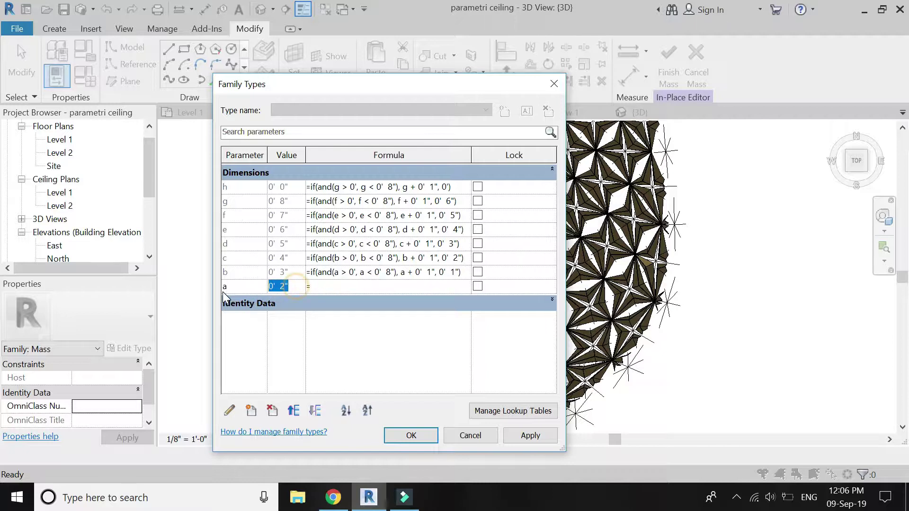
key("Tab")
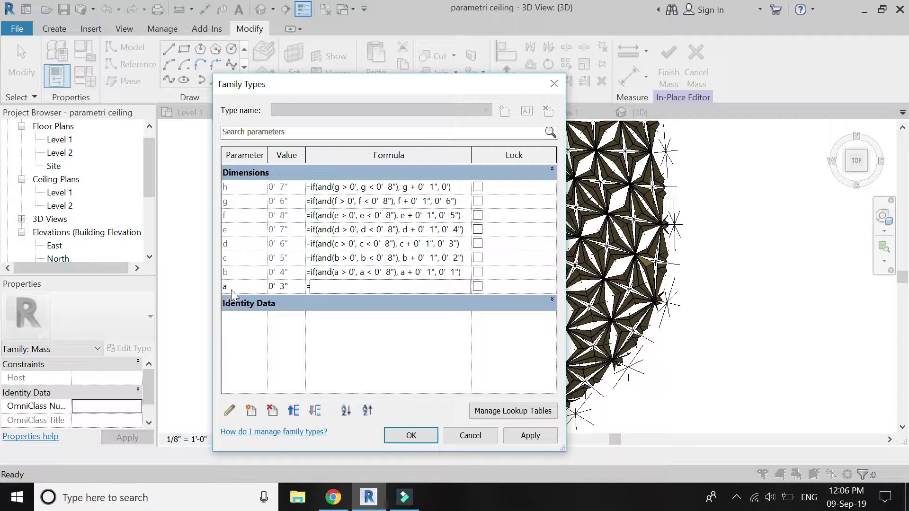
Step: Continue testing the formula chain with parameter a at 0' 4", 0' 5", 0' 6" and 0' 8"
left_click(291, 286)
double_click(291, 287)
type("4")
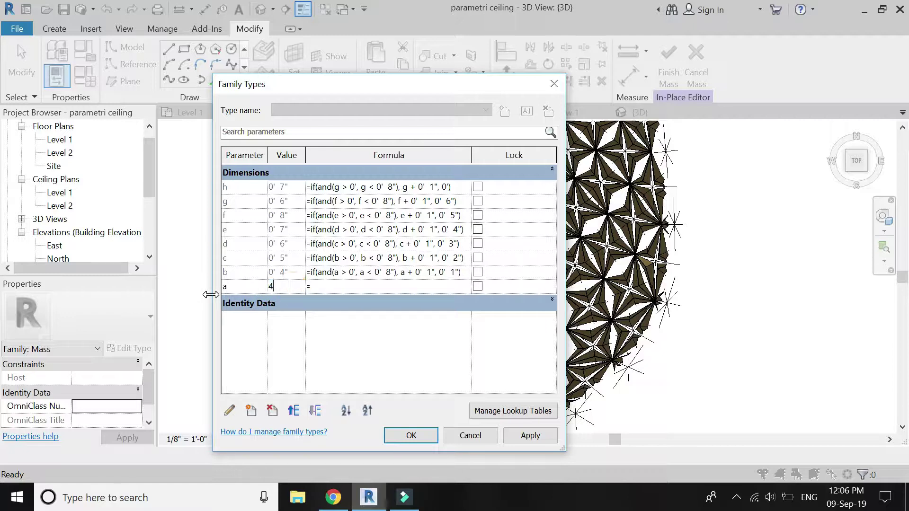
type("\"")
key("Tab")
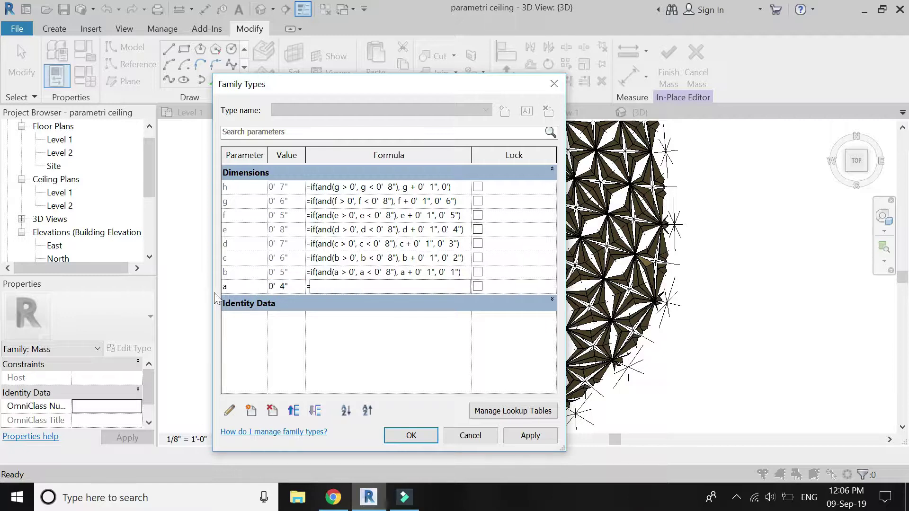
left_click(290, 287)
double_click(290, 286)
type("5\"")
key("Tab")
left_click(292, 286)
double_click(292, 286)
type("6\"")
key("Tab")
left_click(294, 286)
type("0 8")
key("Tab")
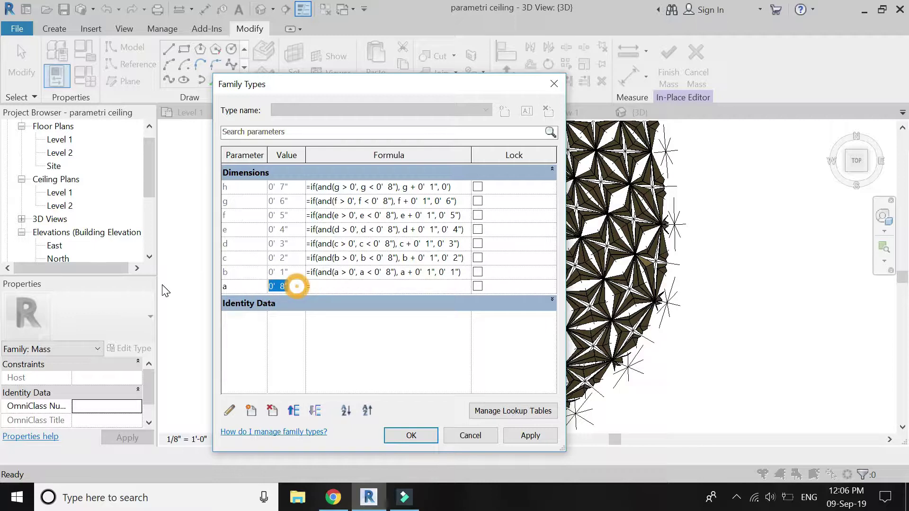
Step: Set parameter a to 0' 0" and accept the family type settings
type("0")
key("Tab")
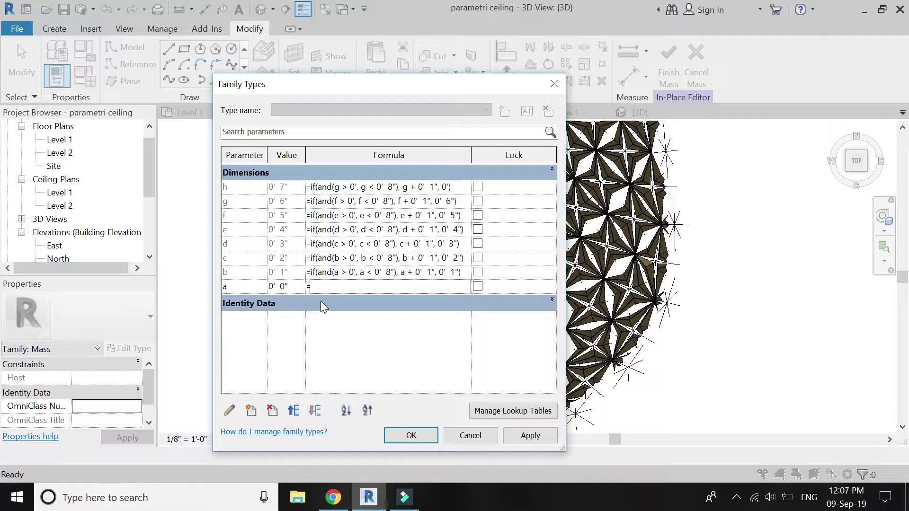
left_click(407, 437)
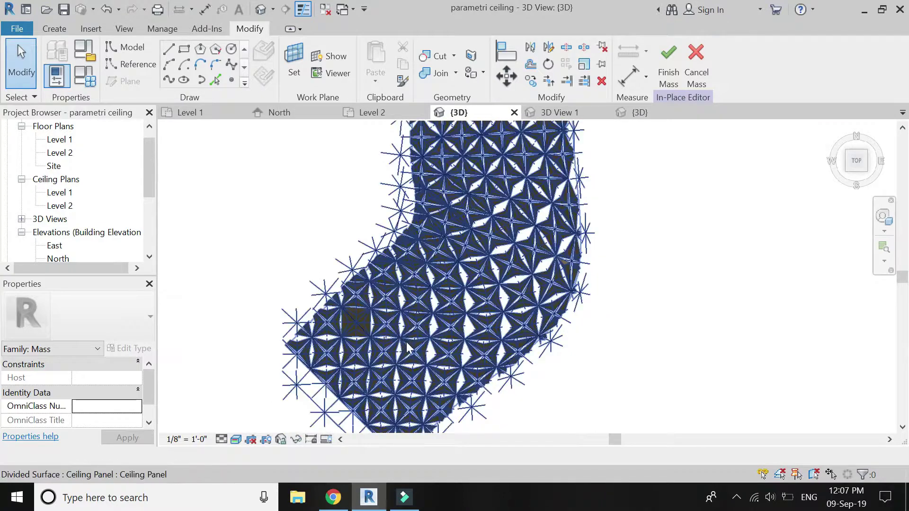
Step: Select 13 individual Ceiling Panel components scattered along the whole length of the divided surface
scroll(387, 255, "up", 4)
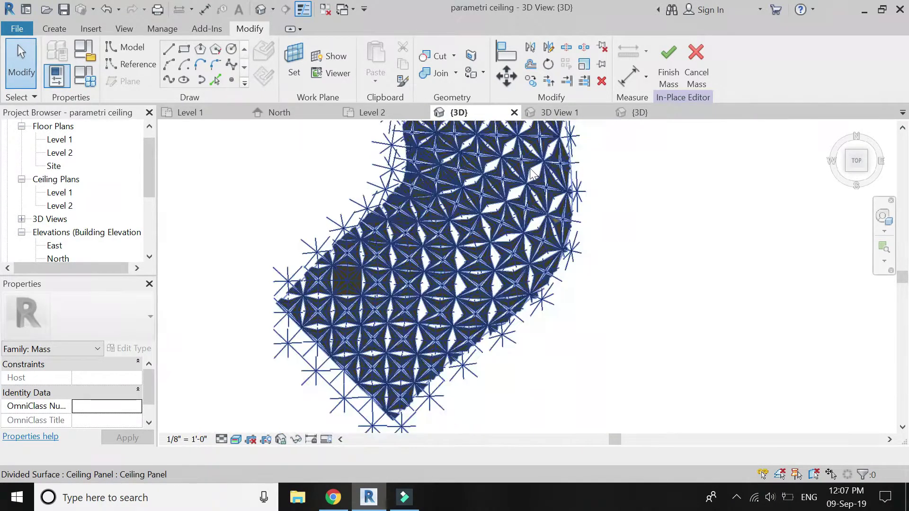
left_click(412, 209)
key("Tab")
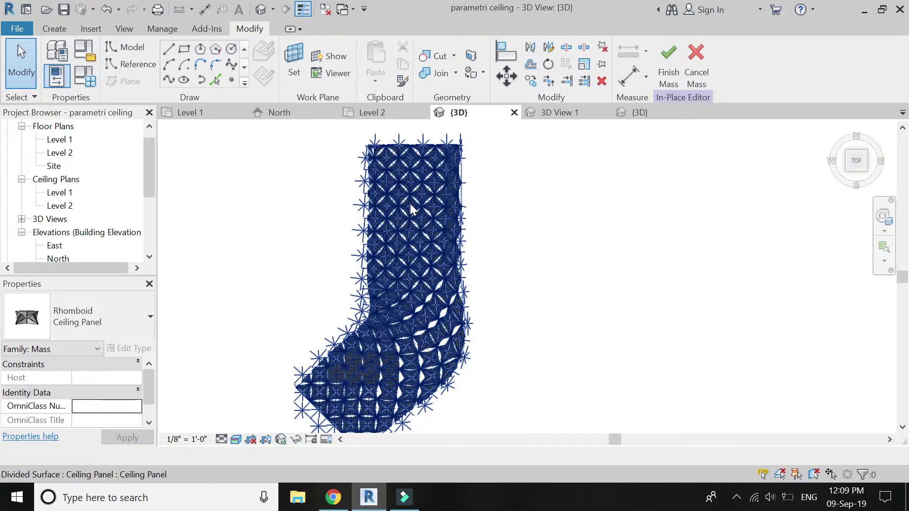
left_click(410, 206)
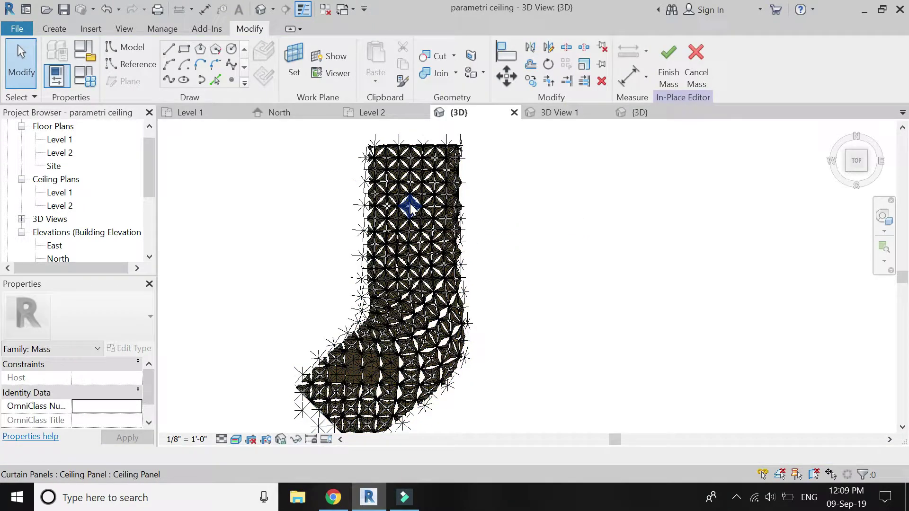
left_click(398, 169, "ctrl")
left_click(432, 231, "ctrl")
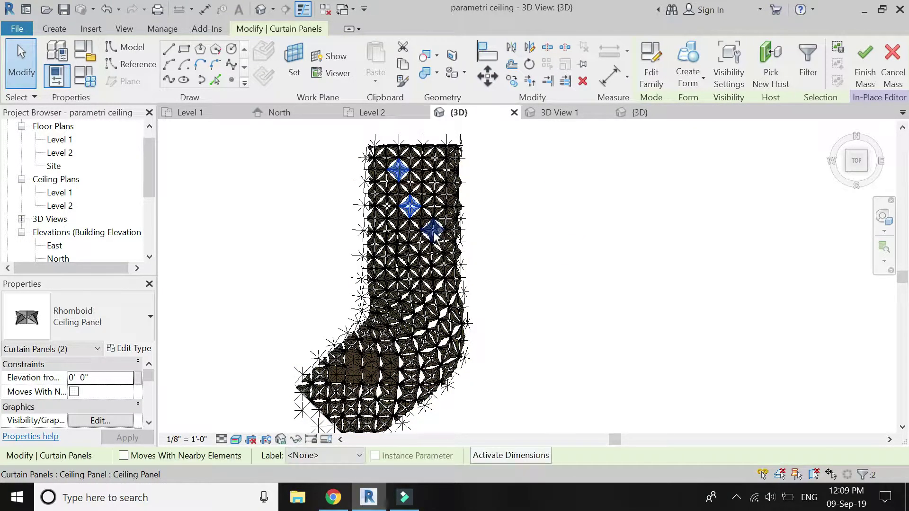
left_click(386, 231, "ctrl")
left_click(432, 279, "ctrl")
left_click(385, 279, "ctrl")
left_click(436, 333, "ctrl")
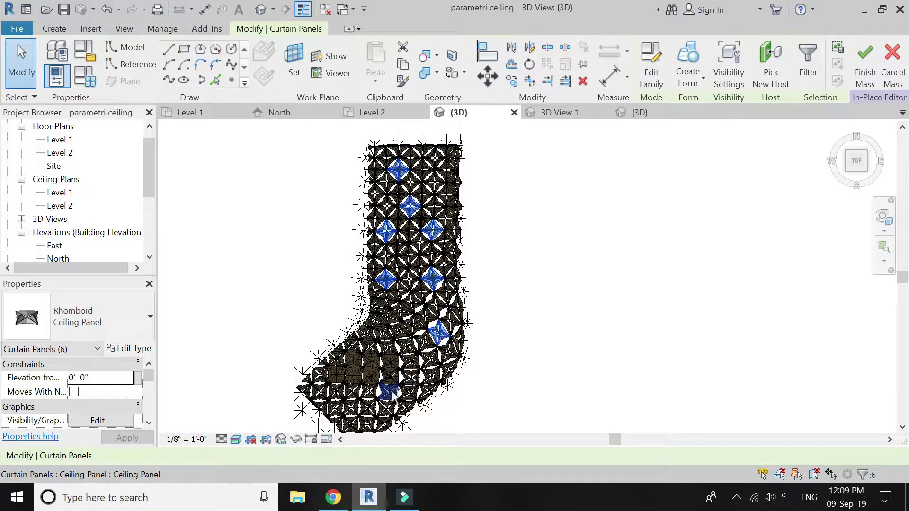
left_click(369, 407, "ctrl")
left_click(335, 392, "ctrl")
left_click(382, 335, "ctrl")
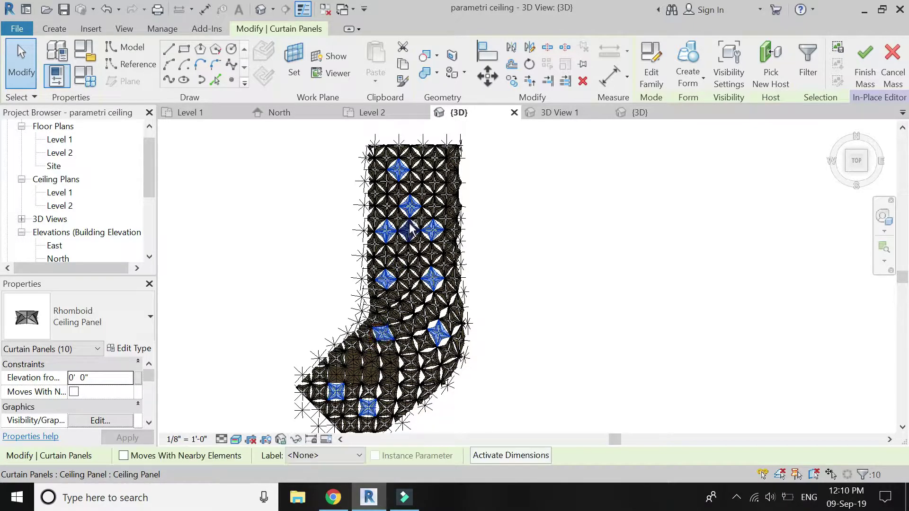
left_click(436, 156, "ctrl")
left_click(401, 310, "ctrl")
left_click(409, 377, "ctrl")
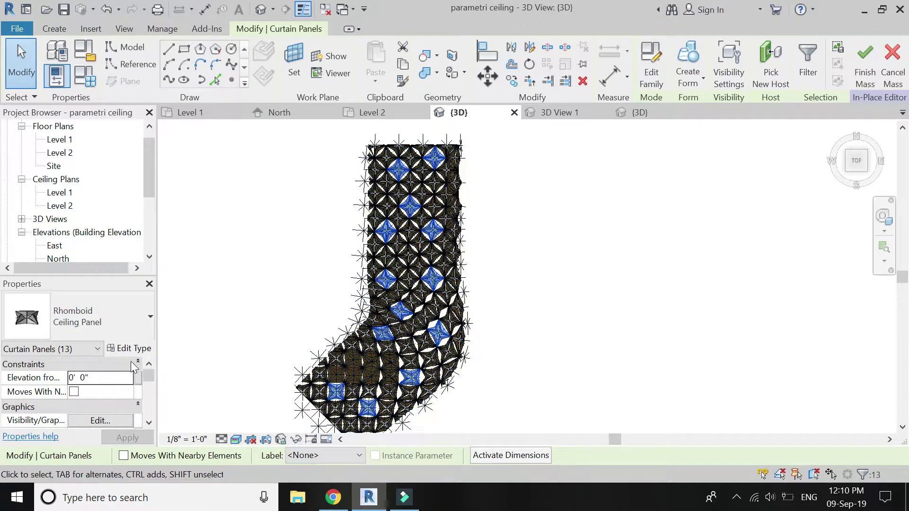
Step: Associate the Moving height of the 13 selected Ceiling Panel components with family parameter a, and clear the selection
scroll(127, 395, "down", 3)
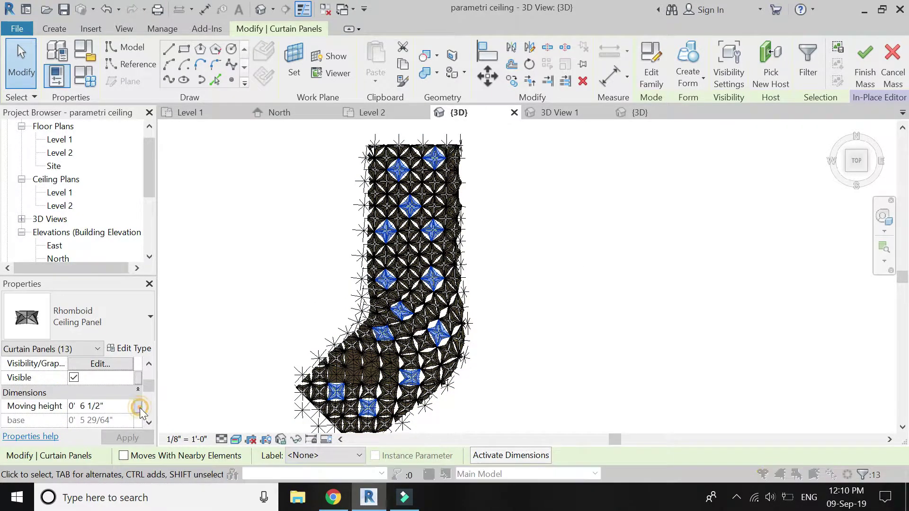
left_click(138, 405)
left_click(97, 199)
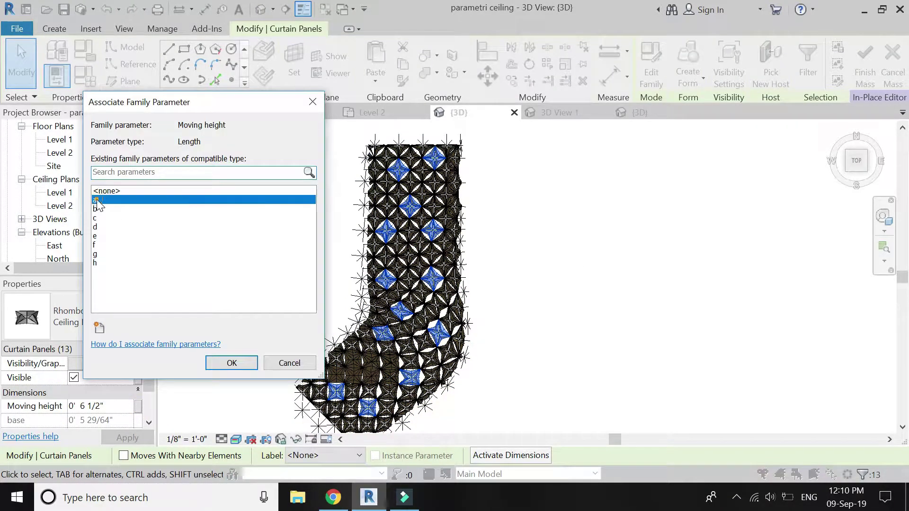
left_click(228, 362)
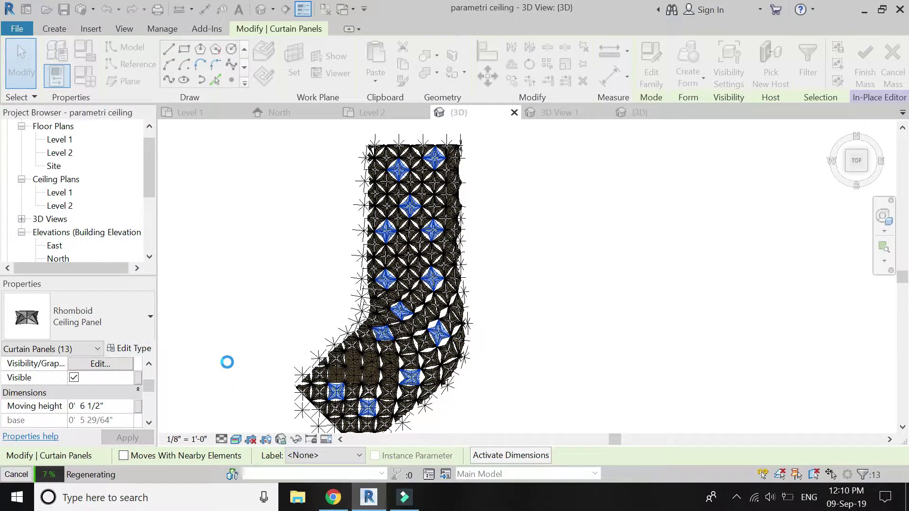
left_click(584, 298)
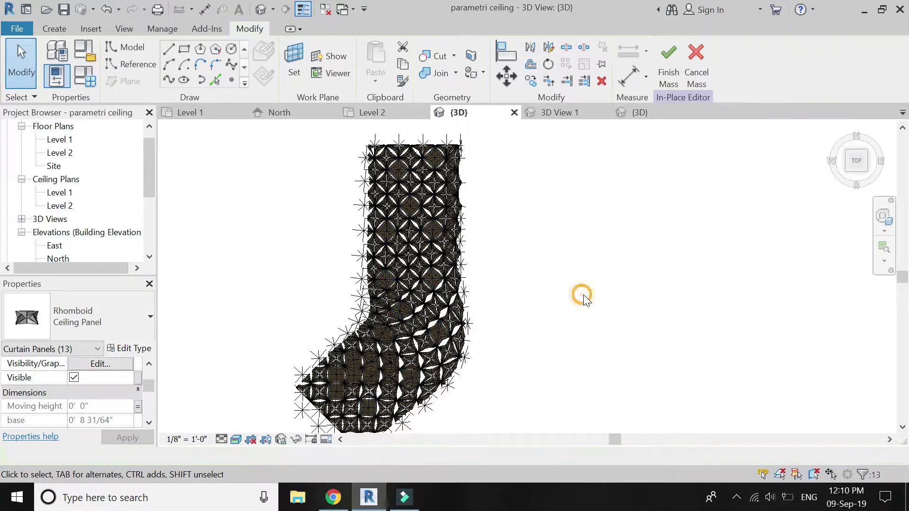
Step: Select a different set of 14 individual Ceiling Panel components scattered over the straight and bent parts of the divided surface
left_click(387, 207)
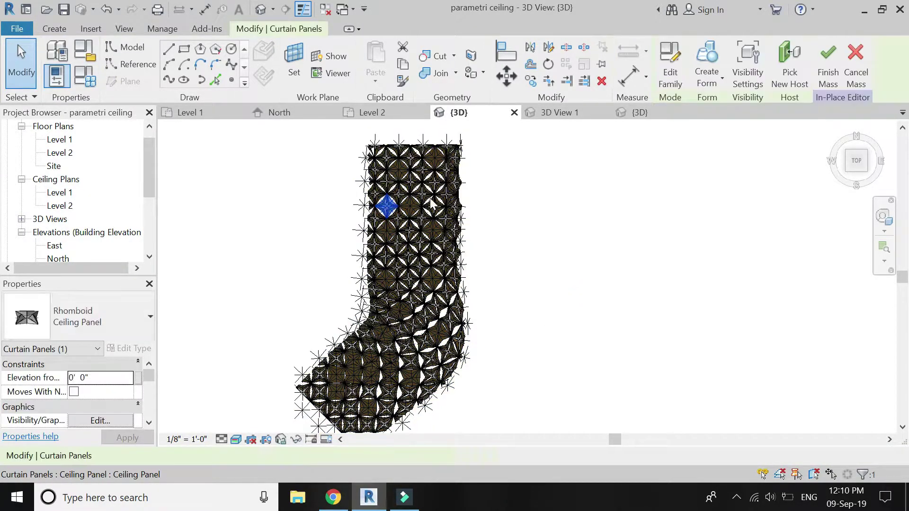
left_click(448, 171, "ctrl")
left_click(419, 267, "ctrl")
left_click(435, 305, "ctrl")
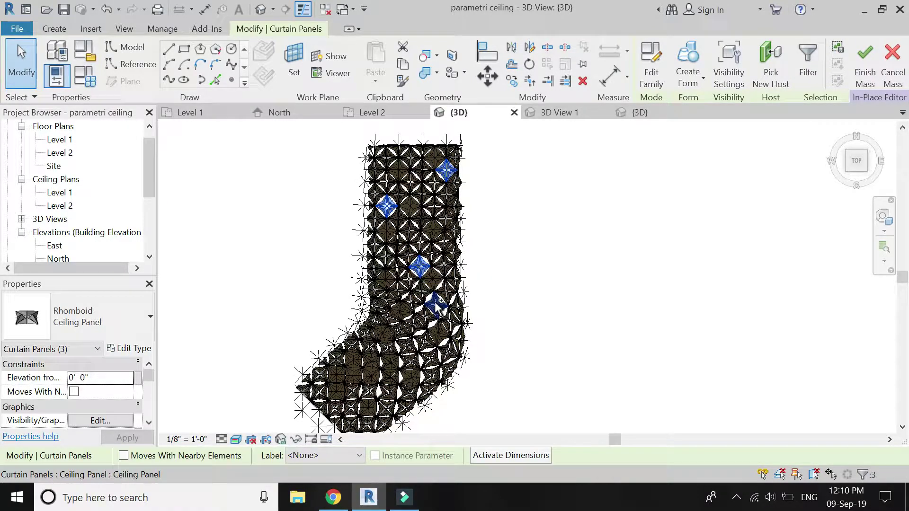
left_click(431, 358, "ctrl")
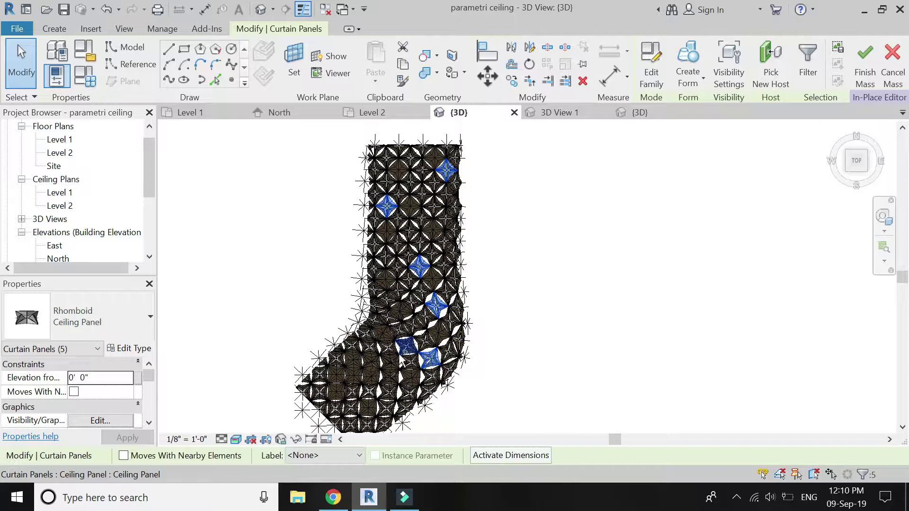
left_click(369, 348, "ctrl")
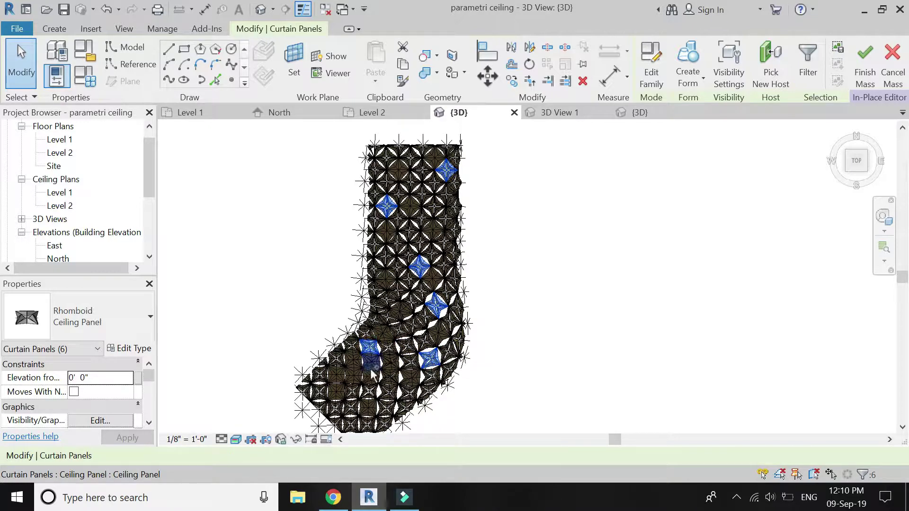
left_click(350, 378, "ctrl")
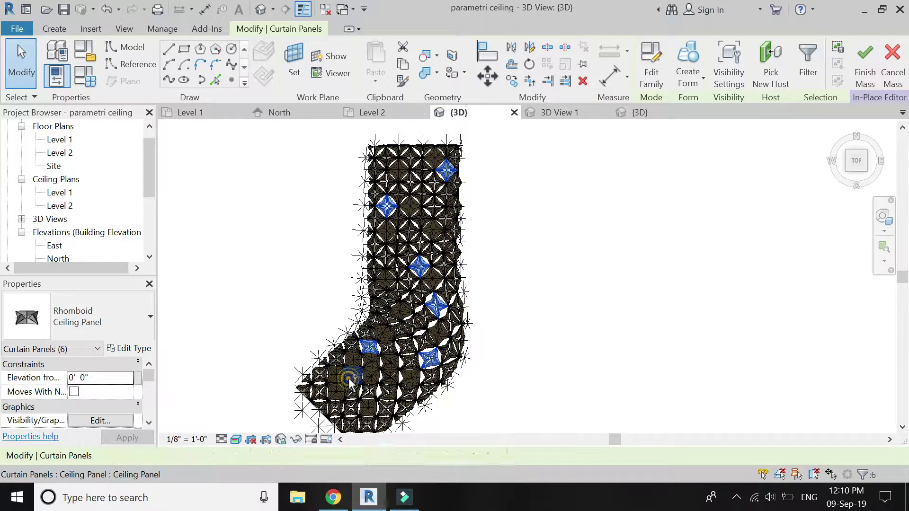
left_click(387, 391, "ctrl")
scroll(387, 379, "up", 2)
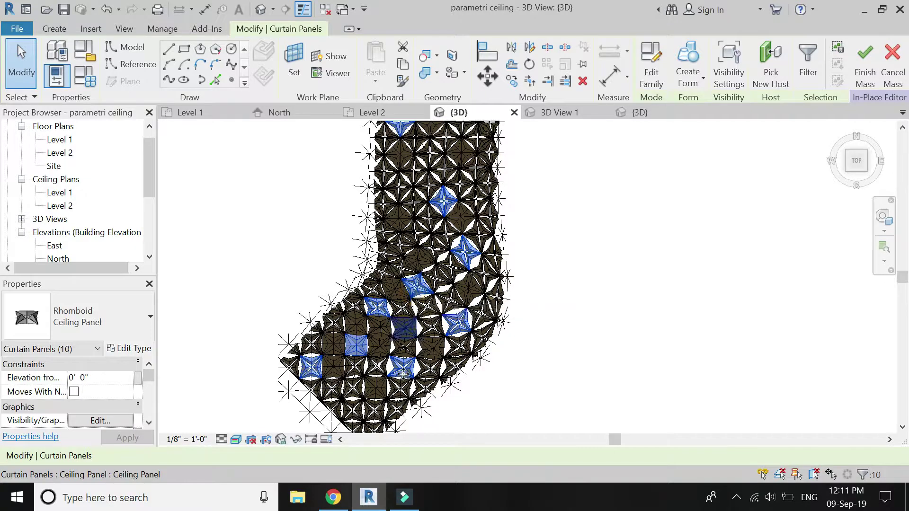
scroll(381, 402, "down", 2)
scroll(382, 423, "up", 2)
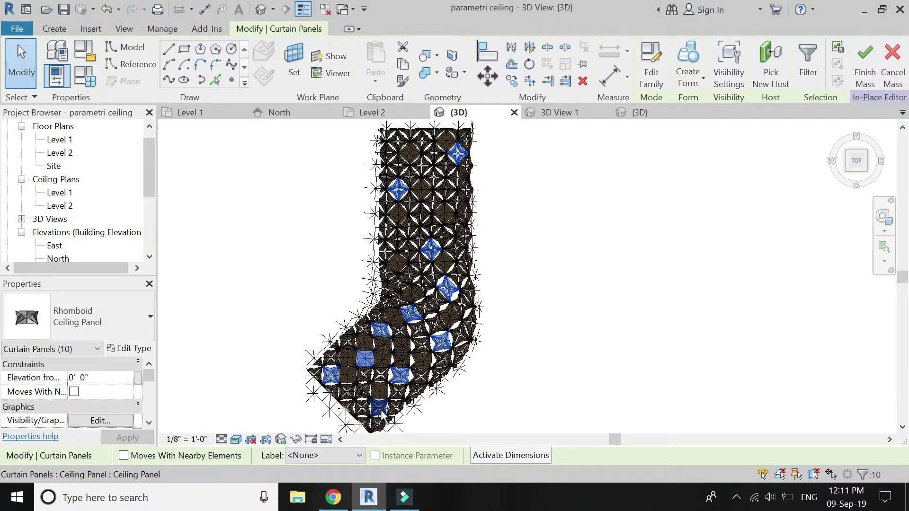
left_click(377, 412, "ctrl")
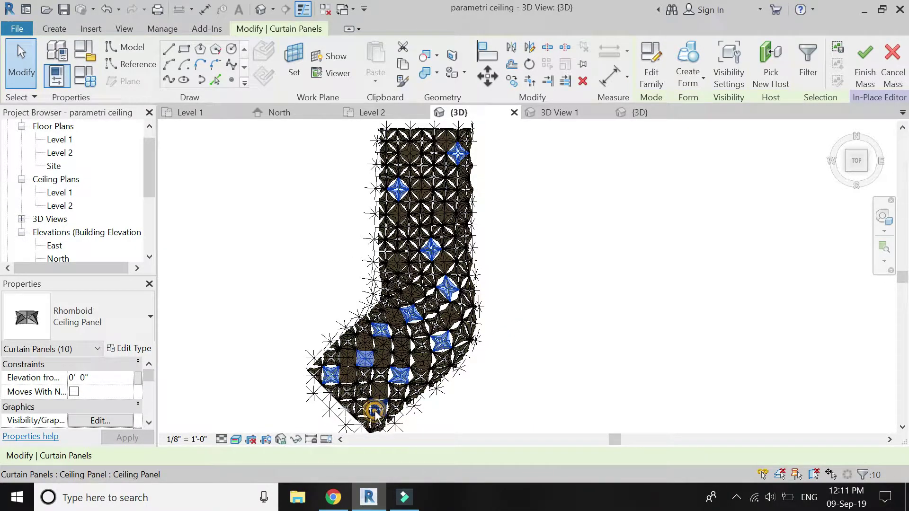
left_click(445, 190, "ctrl")
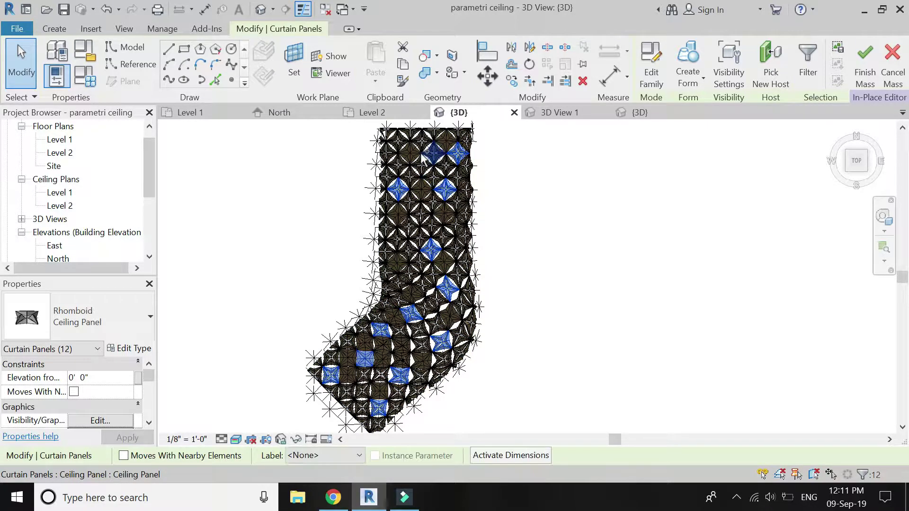
left_click(457, 221, "ctrl")
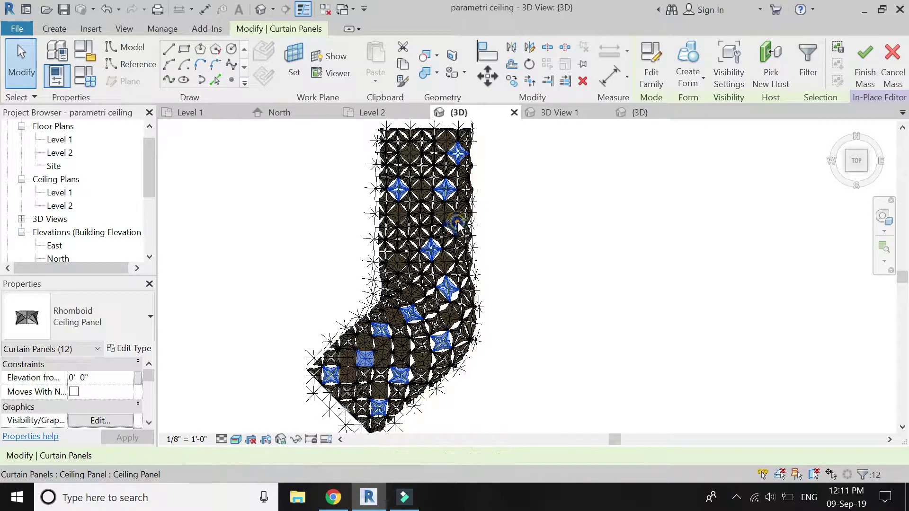
left_click(398, 144, "ctrl")
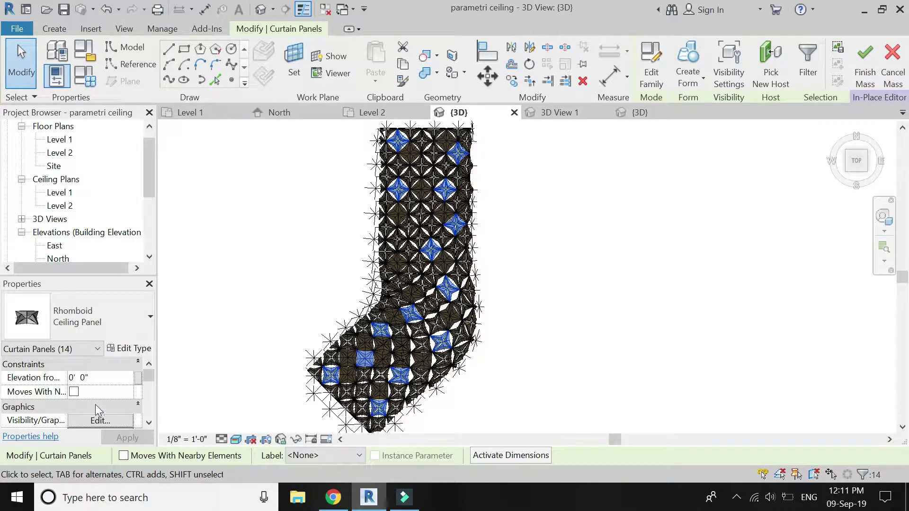
Step: Associate the Moving height of the 14 selected Ceiling Panel components with family parameter d, and clear the selection
scroll(96, 404, "down", 2)
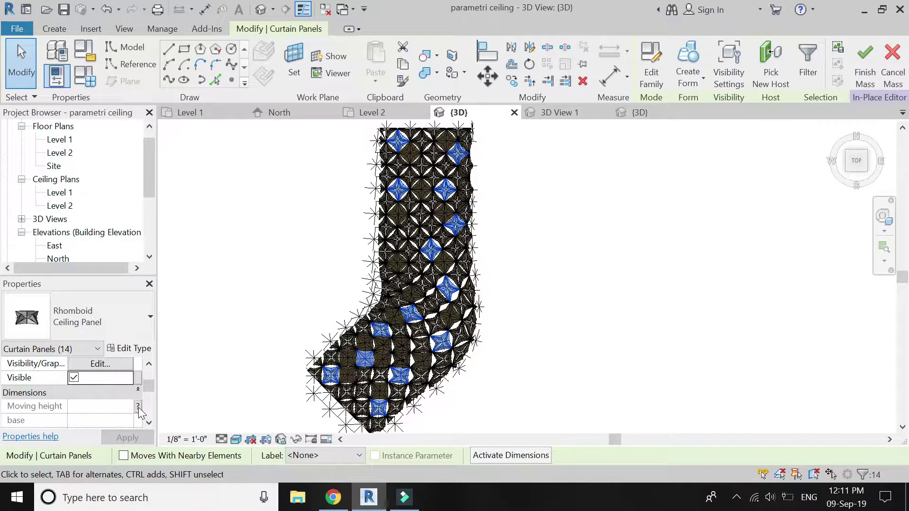
left_click(138, 406)
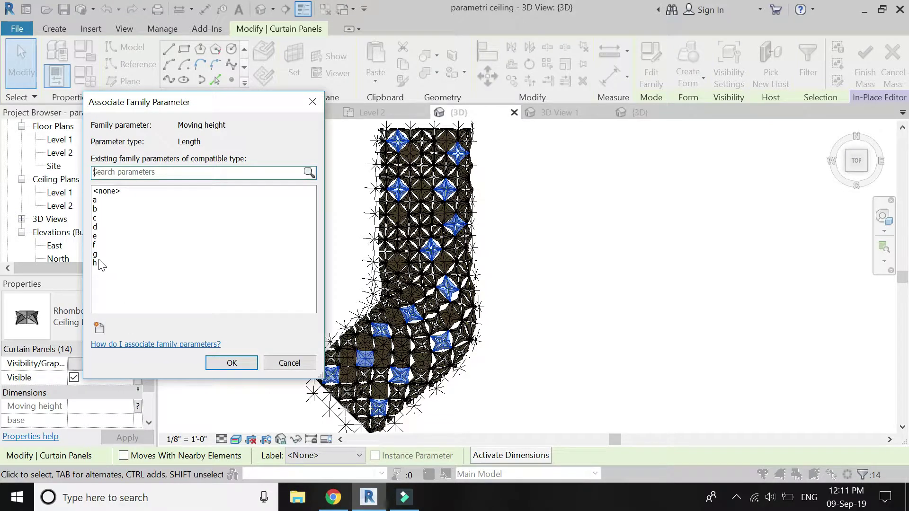
left_click(97, 227)
left_click(220, 363)
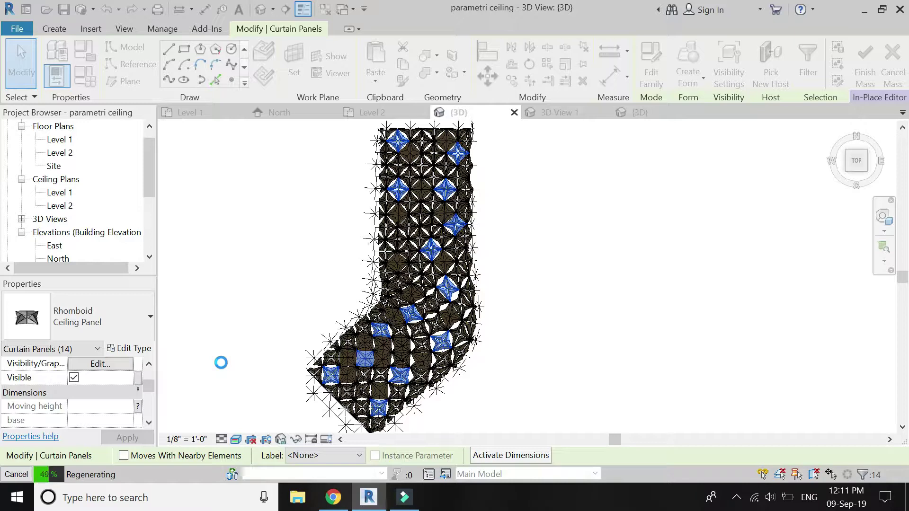
left_click(247, 326)
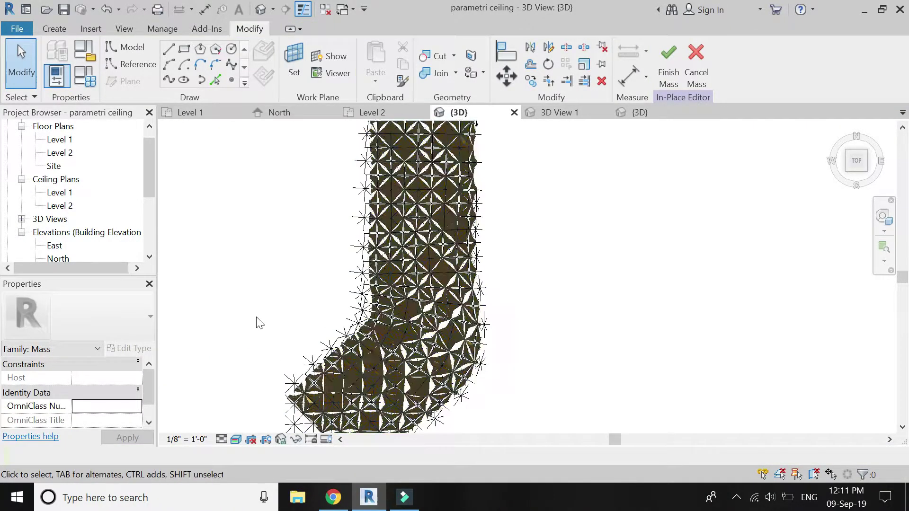
Step: Select another 15 individual Ceiling Panel components spread across the whole divided surface, including some along its outer curved edge
key("Tab")
left_click(388, 254)
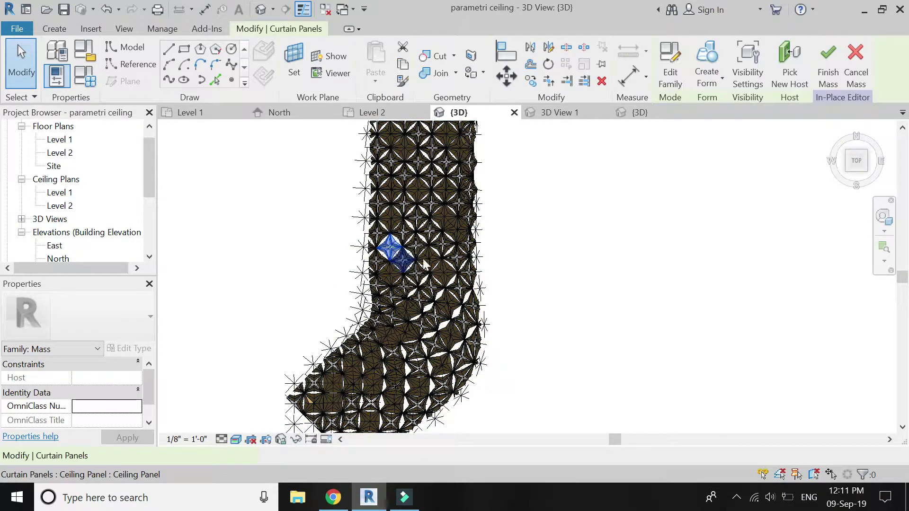
left_click(459, 258, "ctrl")
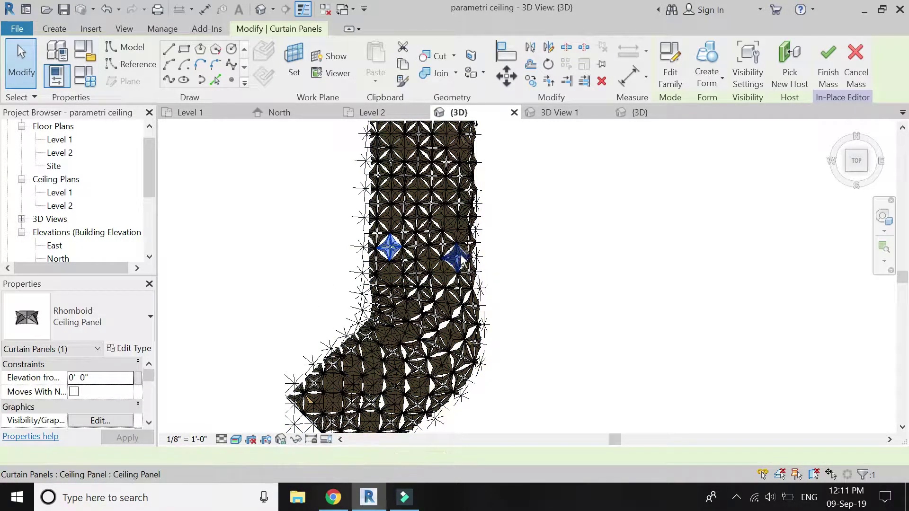
left_click(432, 150, "ctrl")
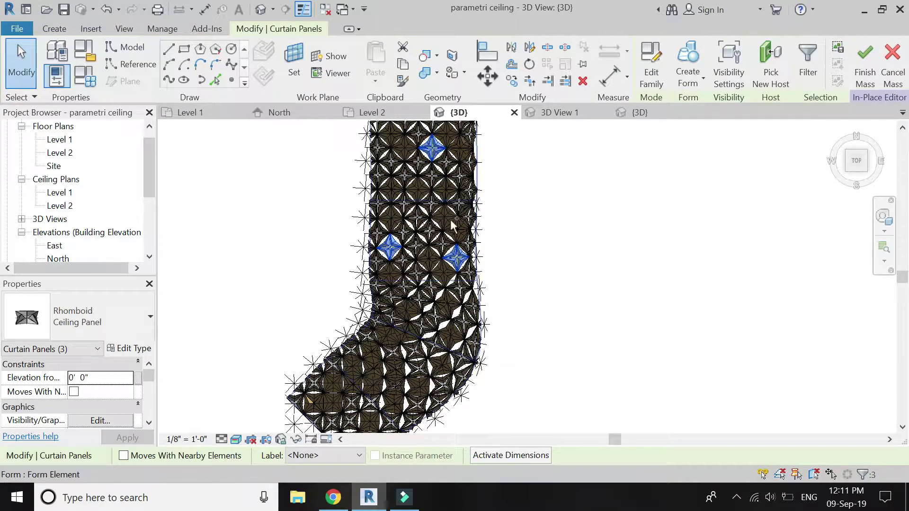
left_click(408, 179, "ctrl")
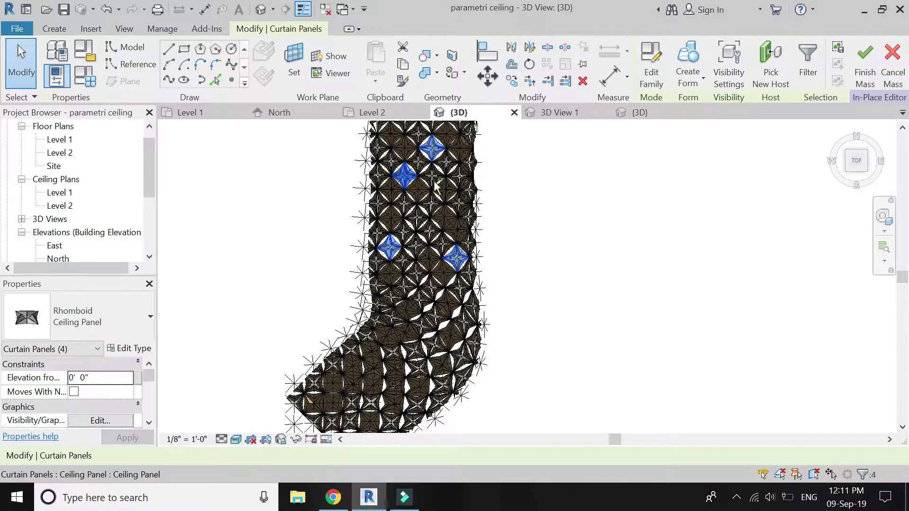
left_click(461, 211, "ctrl")
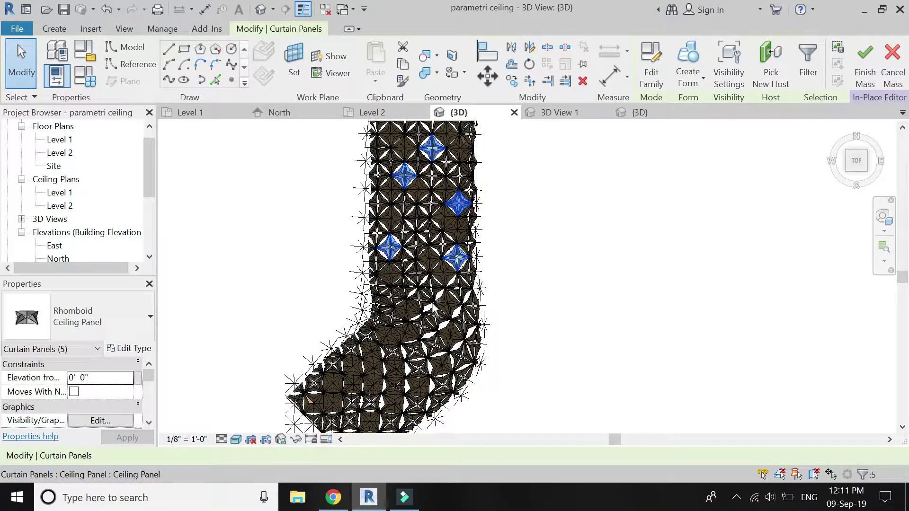
left_click(418, 358, "ctrl")
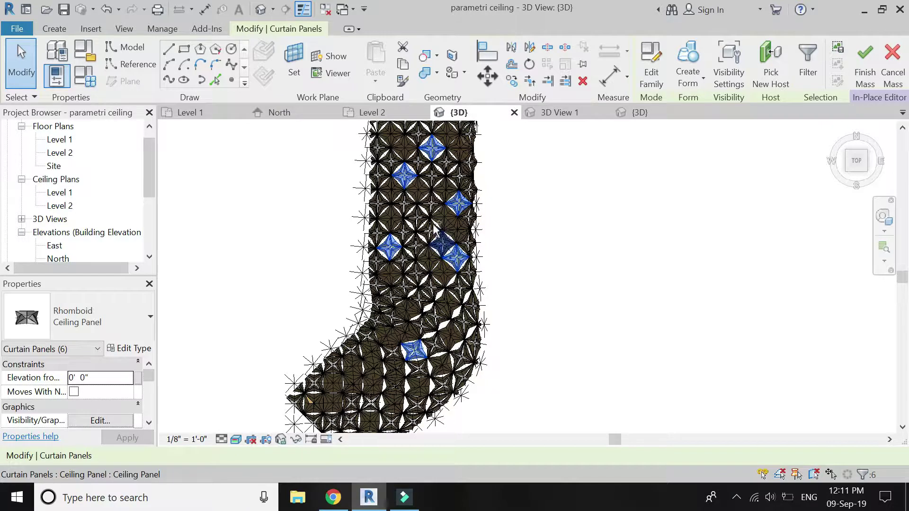
left_click(356, 408, "ctrl")
left_click(433, 292, "ctrl")
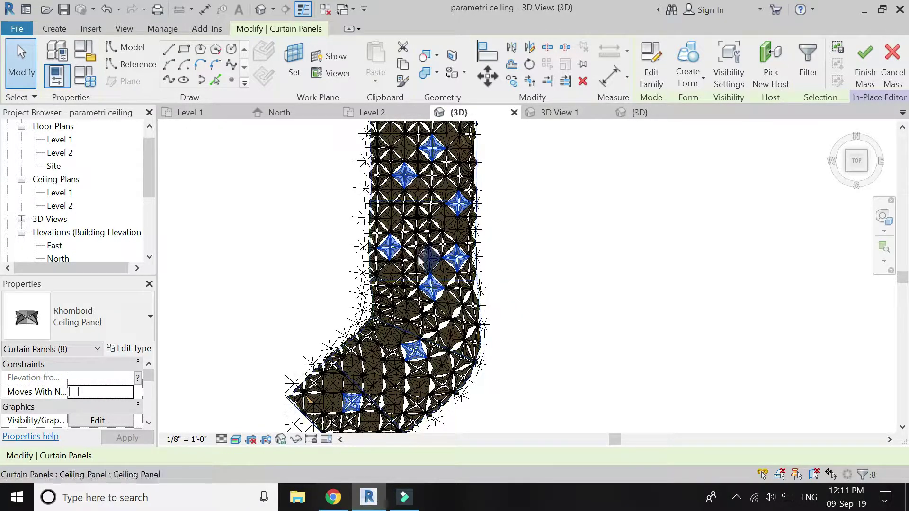
left_click(374, 364, "ctrl")
left_click(314, 383, "ctrl")
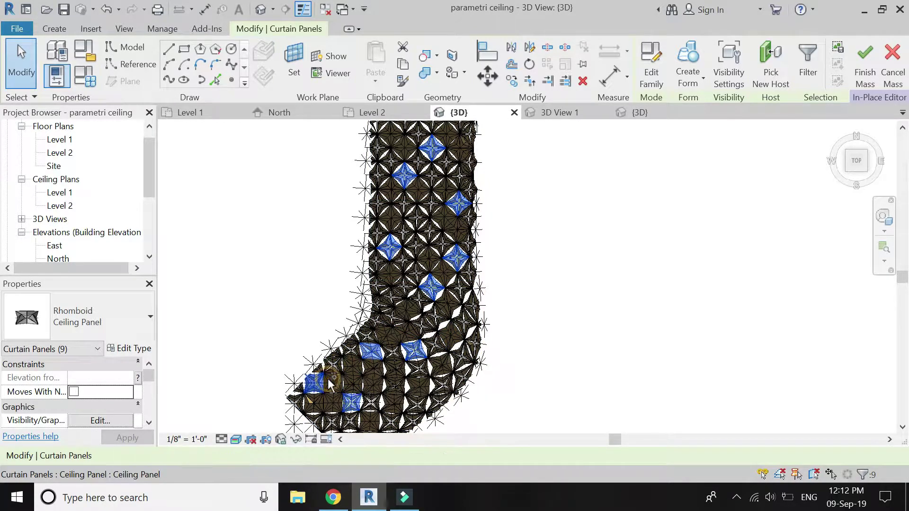
left_click(442, 387, "ctrl")
left_click(475, 349, "ctrl")
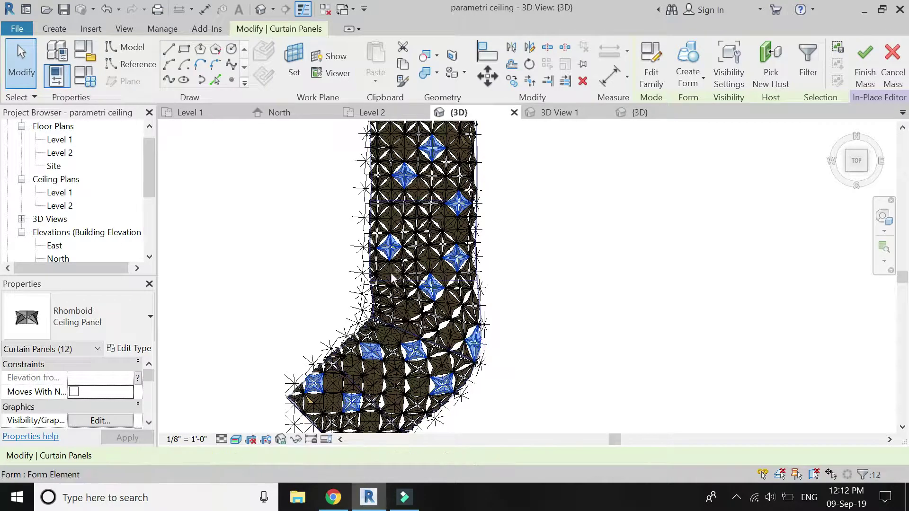
left_click(439, 244, "ctrl")
scroll(439, 243, "down", 2)
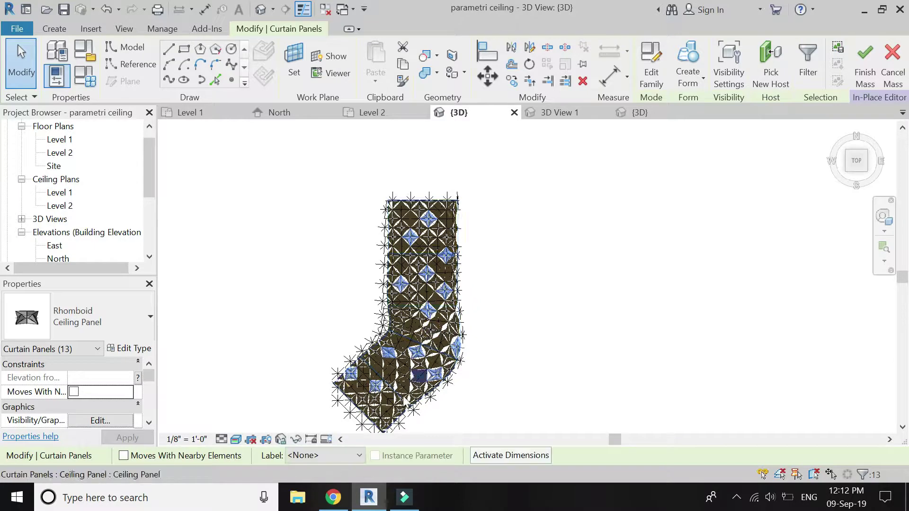
left_click(375, 414, "ctrl")
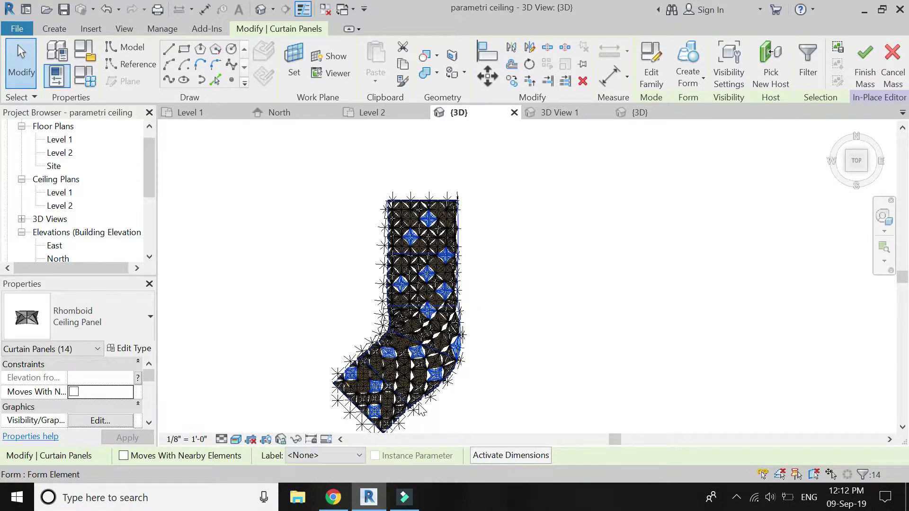
scroll(420, 410, "up", 3)
left_click(404, 383, "ctrl")
scroll(399, 417, "down", 2)
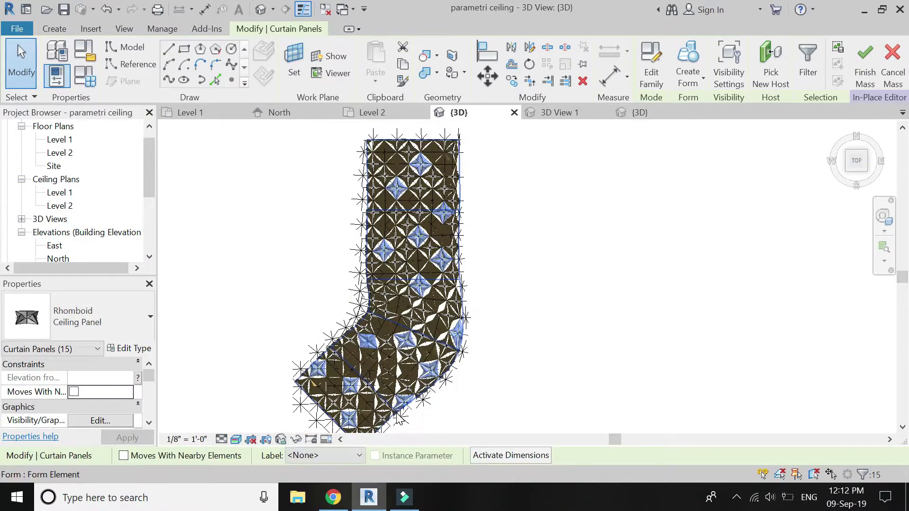
Step: Associate the Moving height of the 15 selected Ceiling Panel components with family parameter h, and clear the selection
scroll(406, 154, "up", 4)
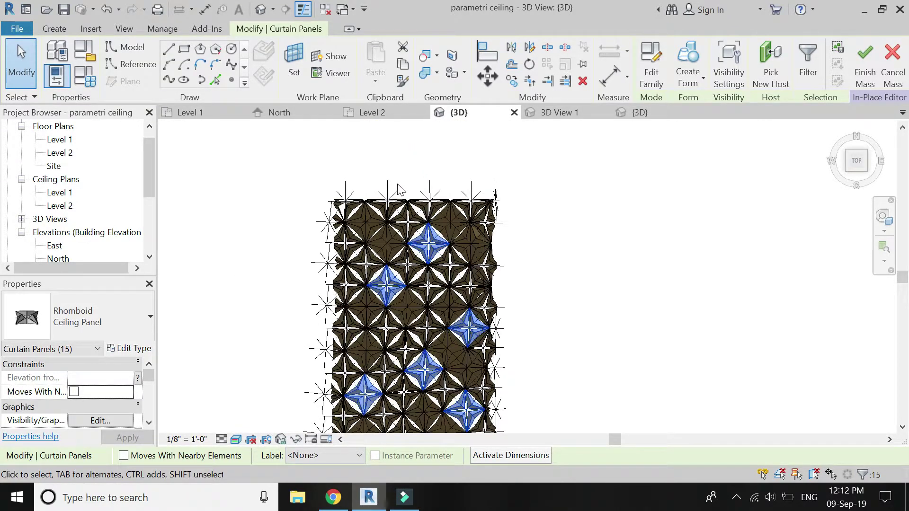
scroll(351, 241, "down", 4)
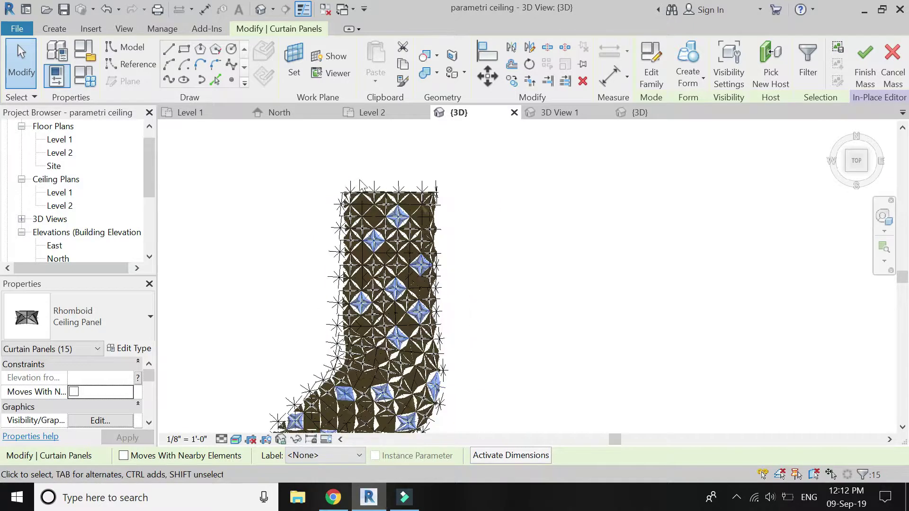
scroll(130, 403, "down", 4)
scroll(131, 402, "up", 1)
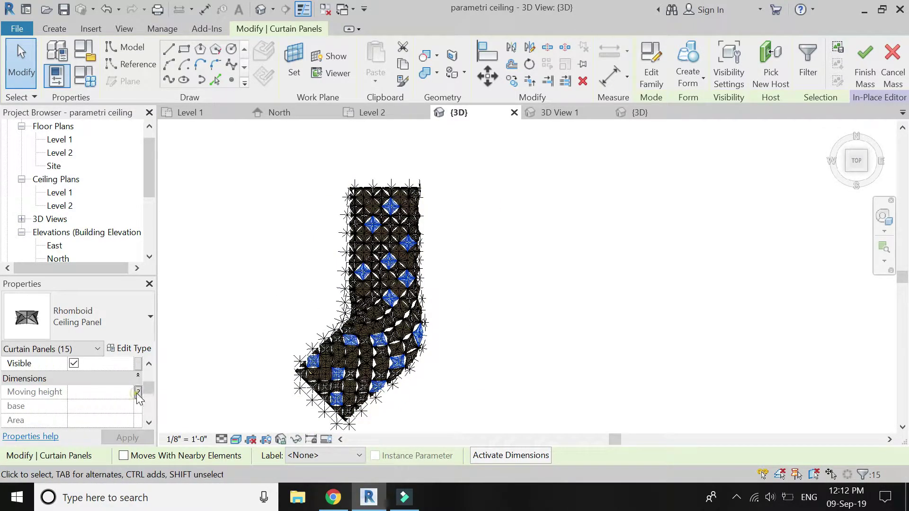
left_click(138, 392)
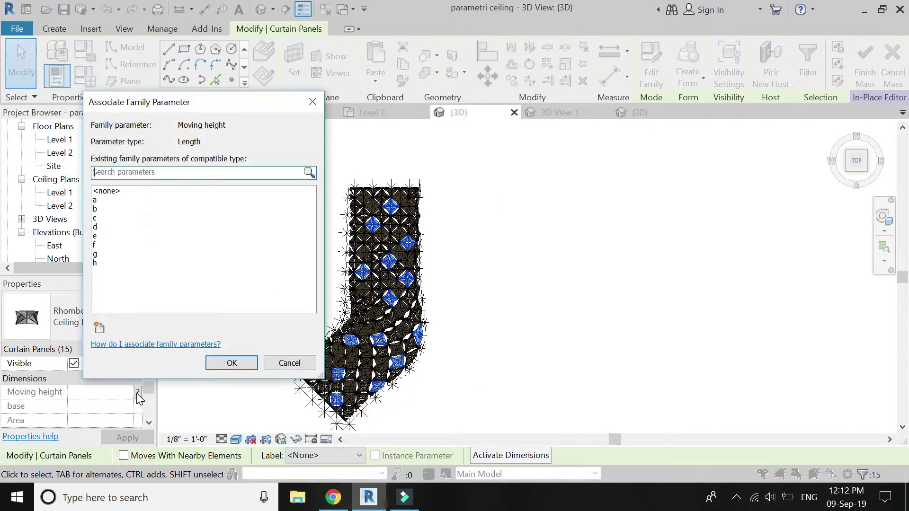
left_click(97, 263)
left_click(222, 365)
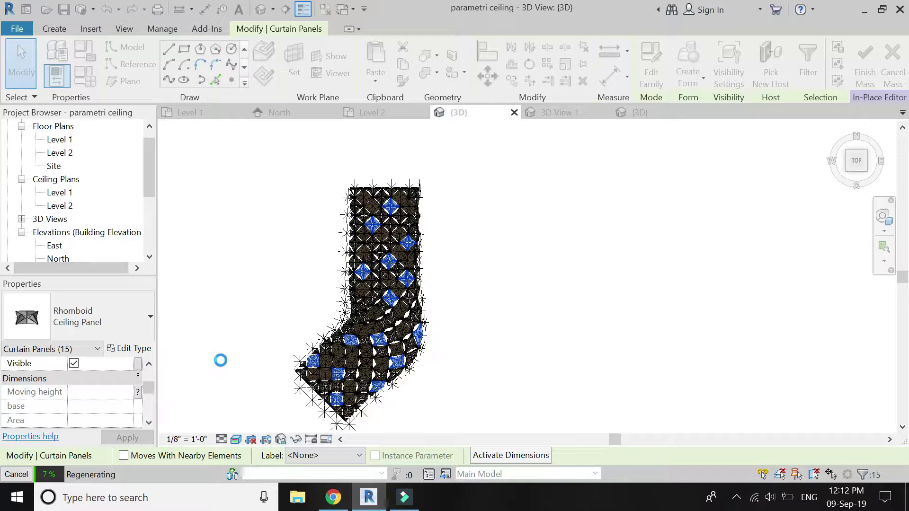
left_click(275, 284)
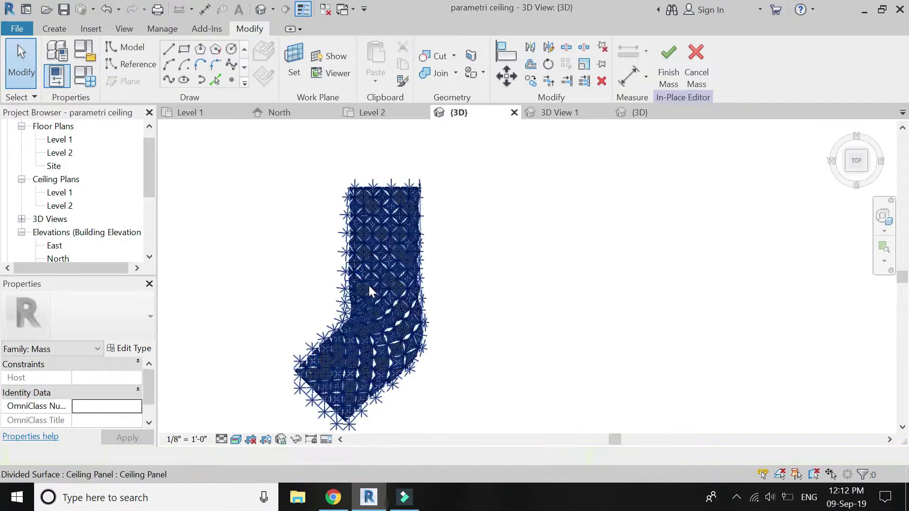
Step: Select a further set of 14 individual Ceiling Panel components scattered over the straight and bent parts of the divided surface, including edge panels
scroll(449, 375, "up", 2)
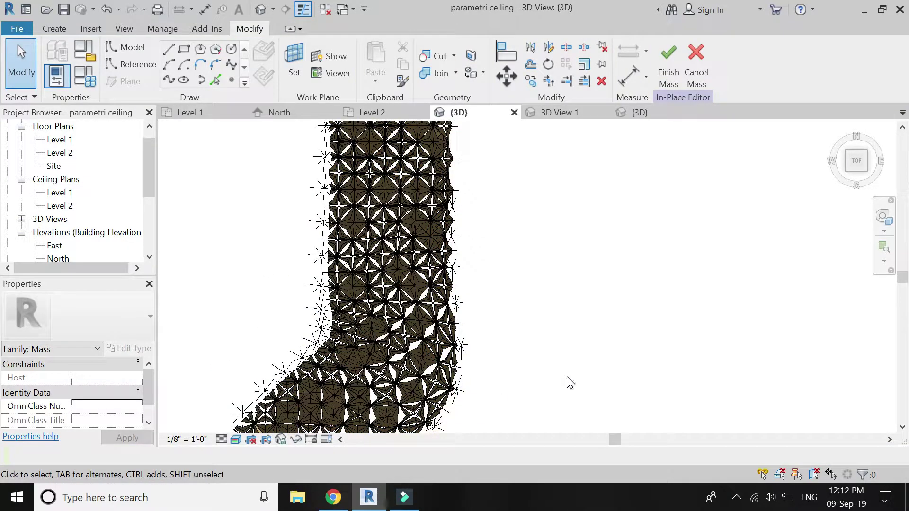
scroll(391, 279, "up", 3)
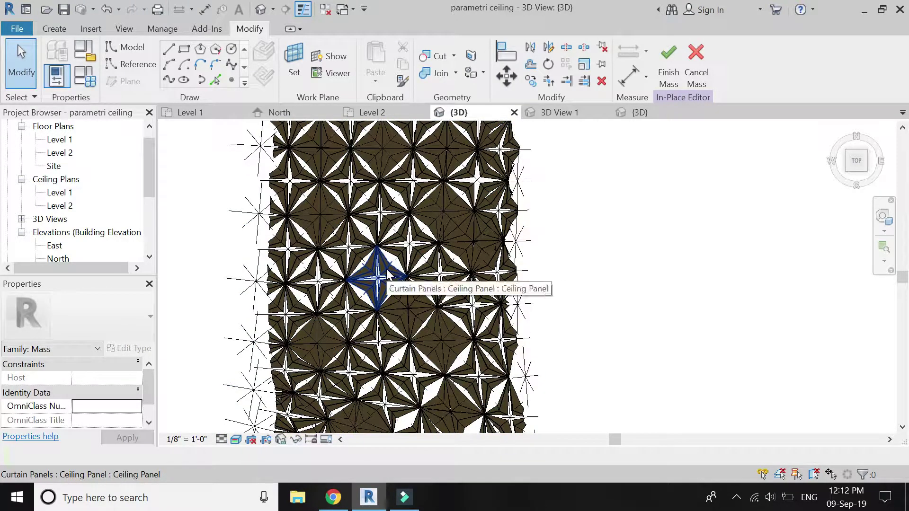
left_click(378, 277)
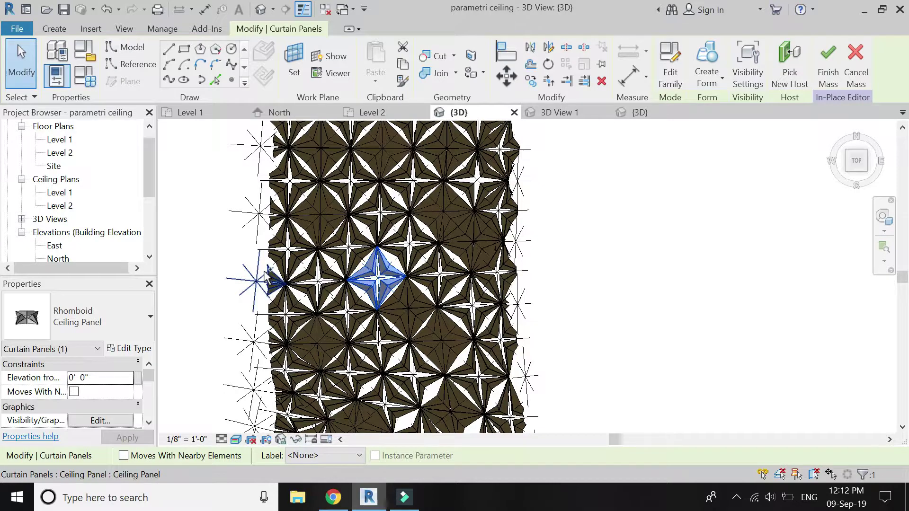
scroll(447, 385, "down", 1)
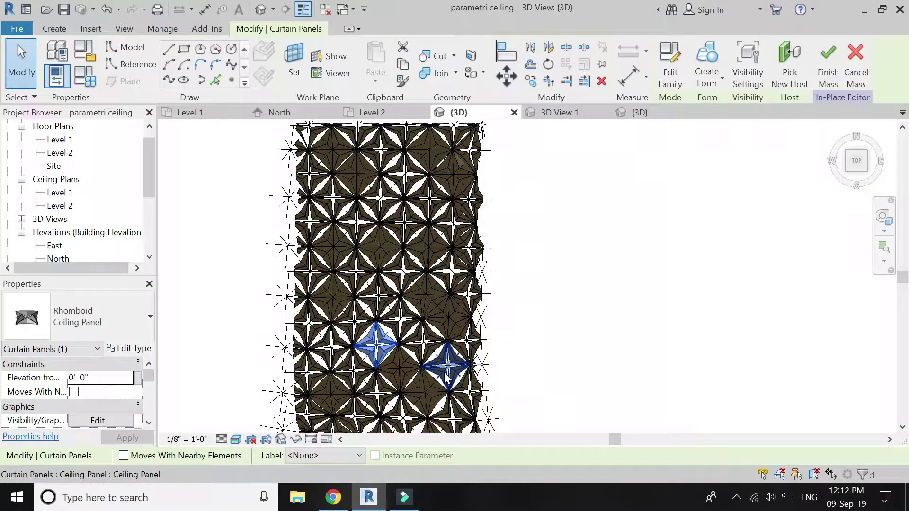
left_click(446, 374, "ctrl")
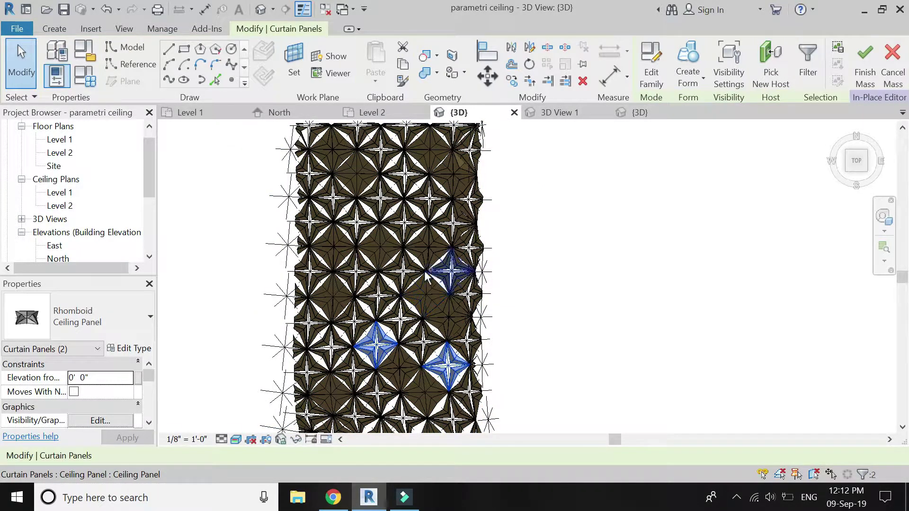
left_click(323, 209, "ctrl")
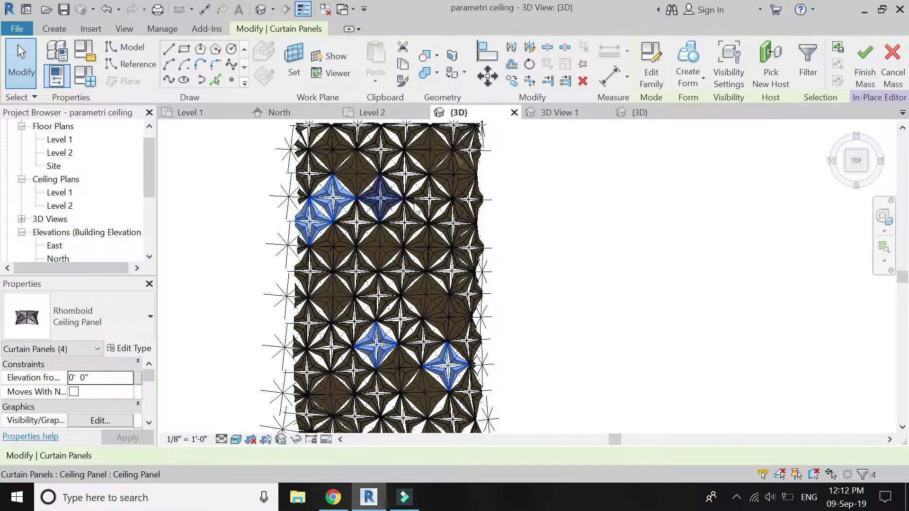
left_click(378, 199, "ctrl")
scroll(378, 198, "down", 2)
scroll(444, 428, "up", 3)
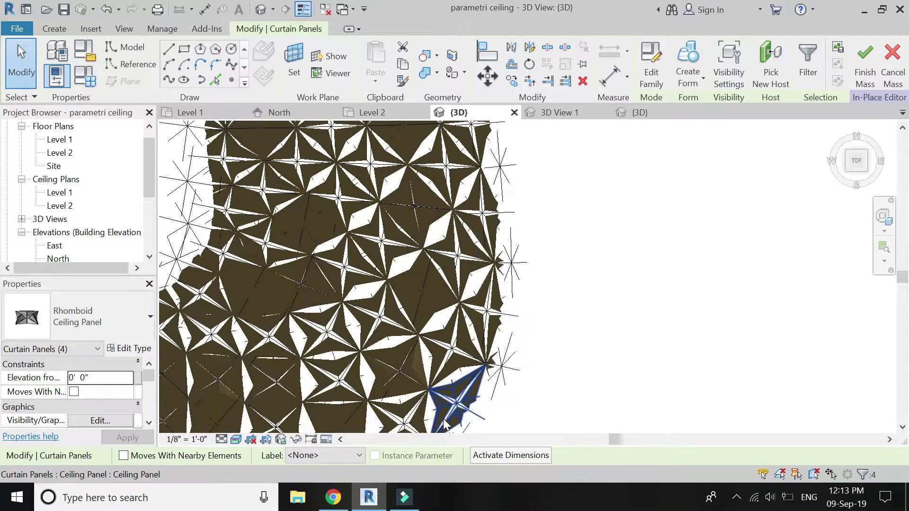
left_click(352, 379, "ctrl")
scroll(432, 275, "down", 2)
scroll(342, 362, "up", 2)
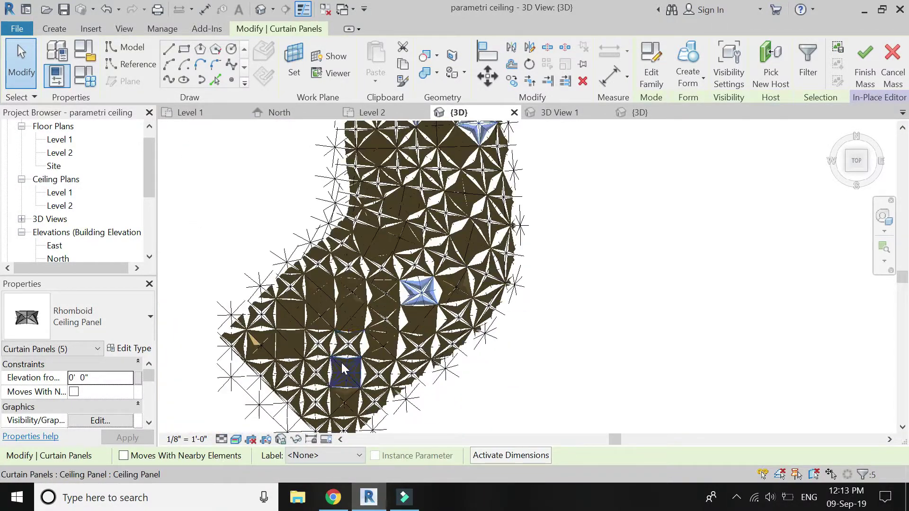
scroll(342, 362, "up", 2)
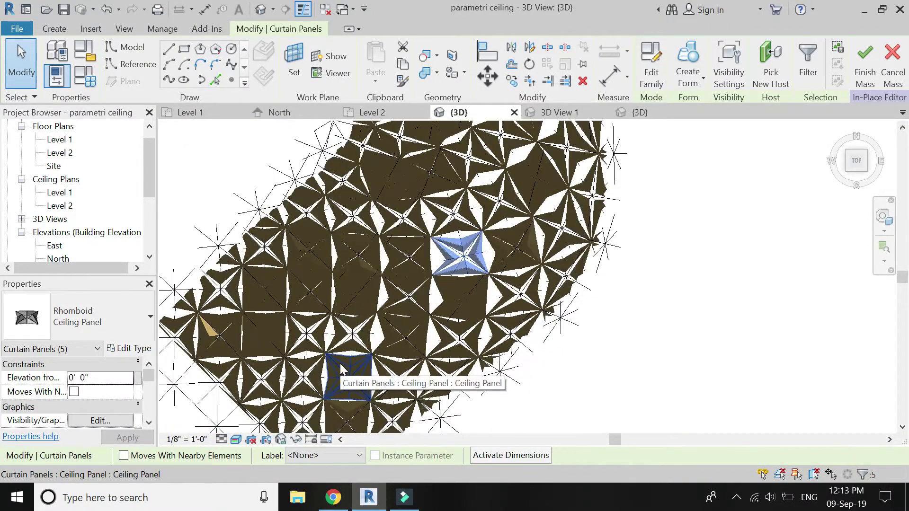
left_click(236, 290, "ctrl")
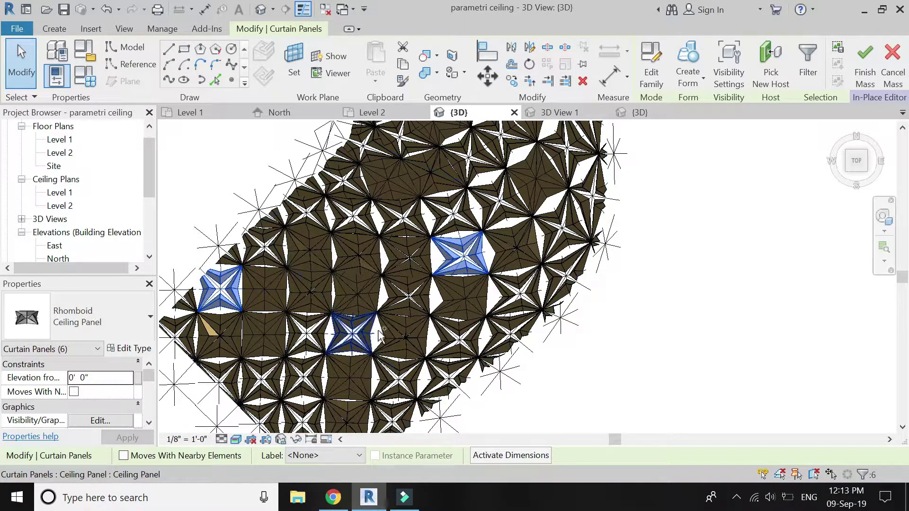
left_click(323, 258, "ctrl")
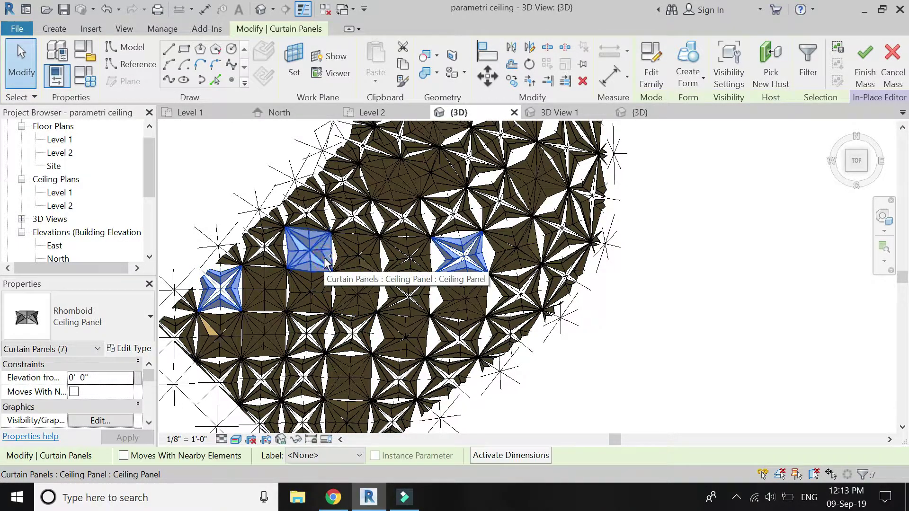
left_click(458, 374, "ctrl")
scroll(313, 417, "down", 3)
scroll(367, 245, "up", 6)
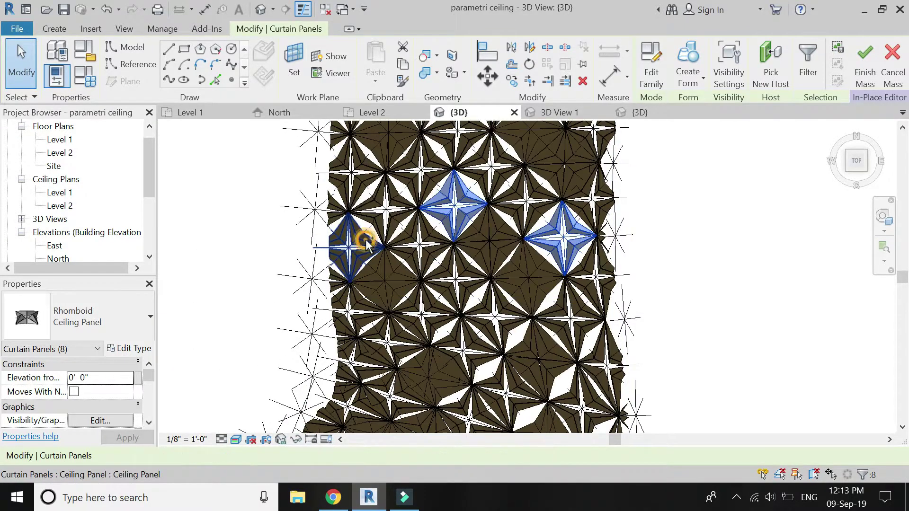
left_click(362, 243, "ctrl")
left_click(408, 338, "ctrl")
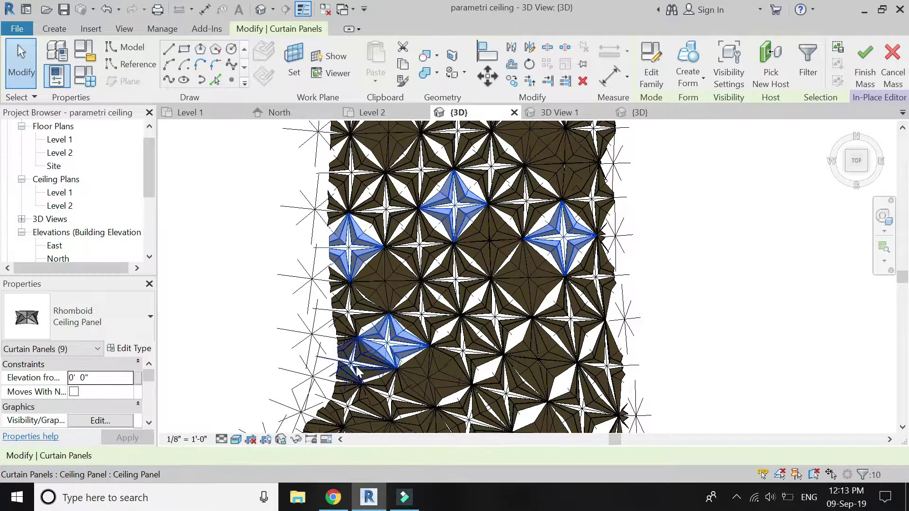
scroll(359, 374, "down", 4)
scroll(411, 235, "up", 3)
scroll(410, 235, "up", 3)
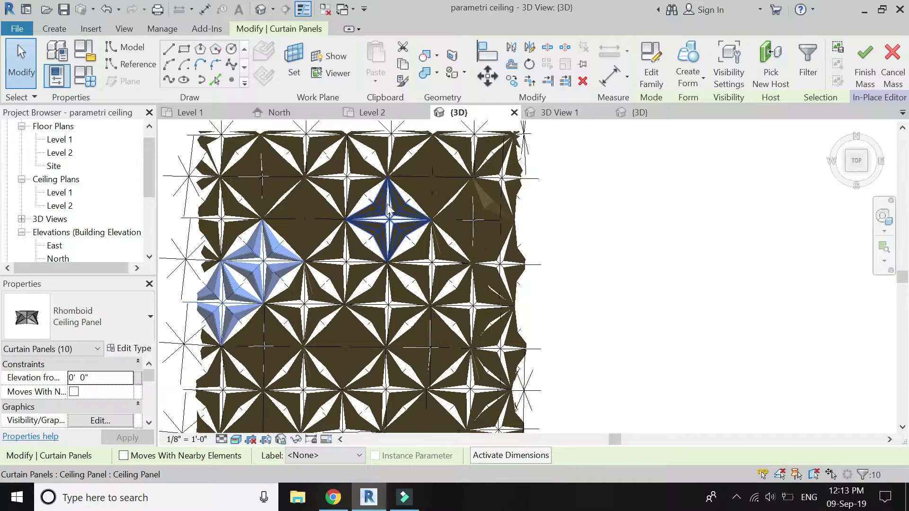
left_click(315, 164, "ctrl")
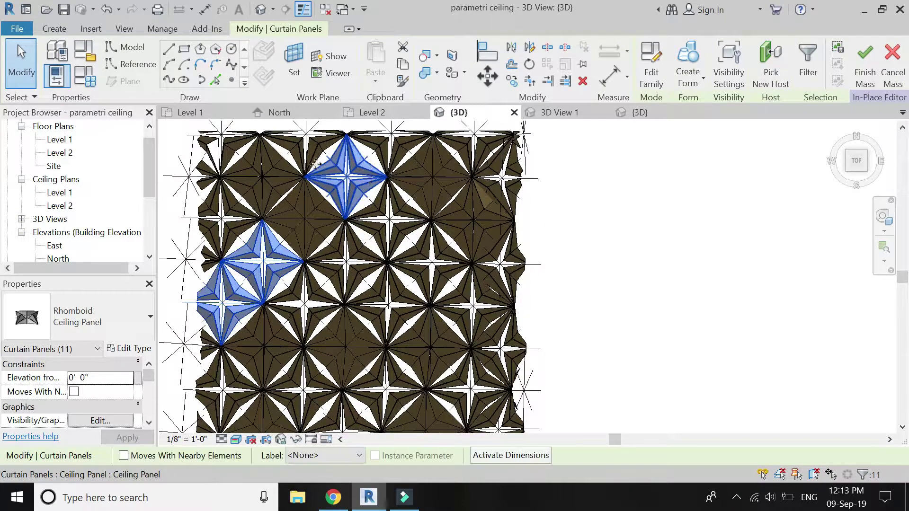
left_click(239, 141, "ctrl")
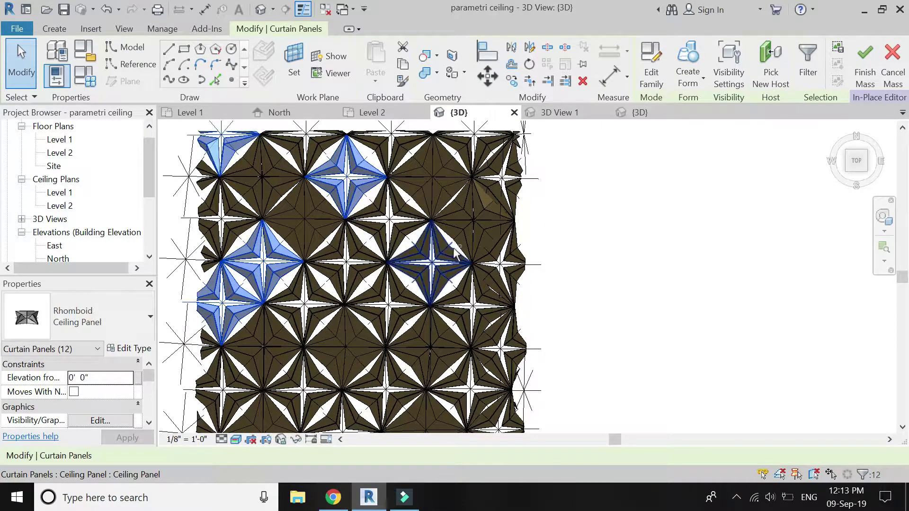
left_click(498, 284, "ctrl")
scroll(394, 205, "down", 3)
left_click(402, 337, "ctrl")
scroll(402, 337, "down", 3)
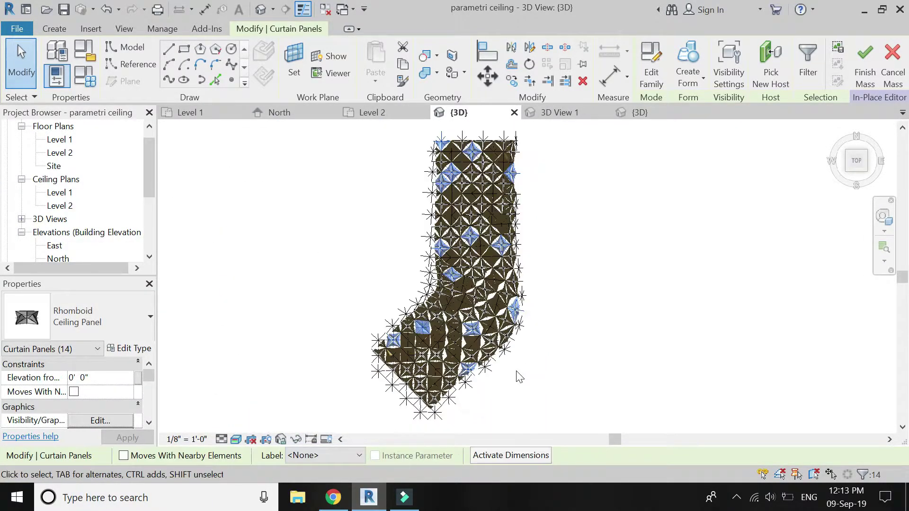
Step: Associate the Moving height of the 14 selected Ceiling Panel components with family parameter c, and clear the selection
scroll(122, 408, "down", 2)
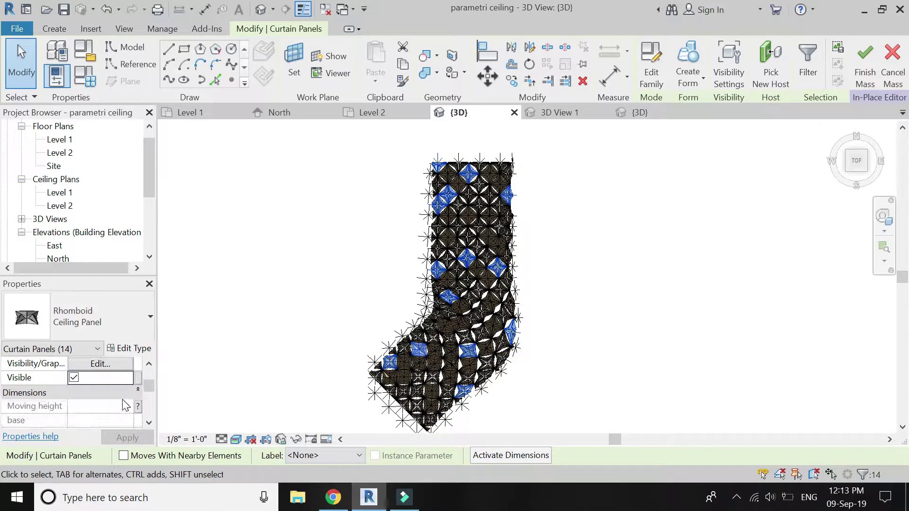
left_click(137, 405)
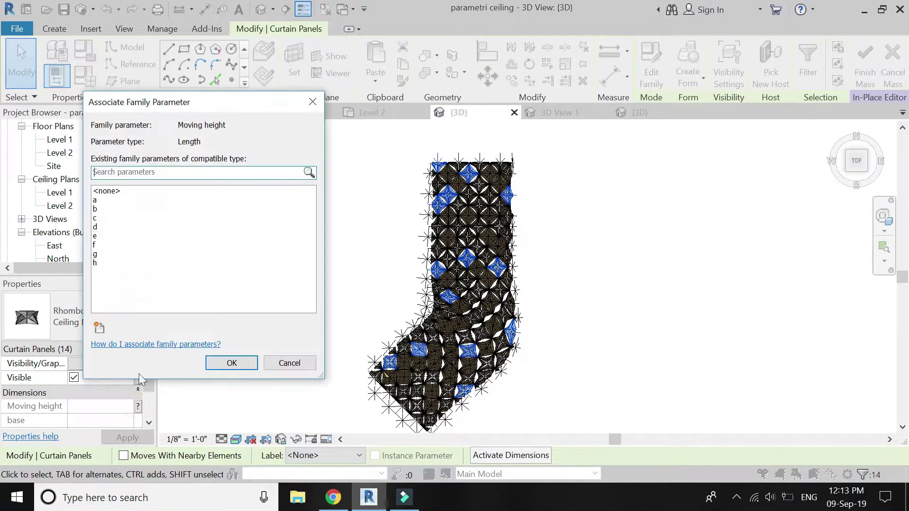
left_click(98, 219)
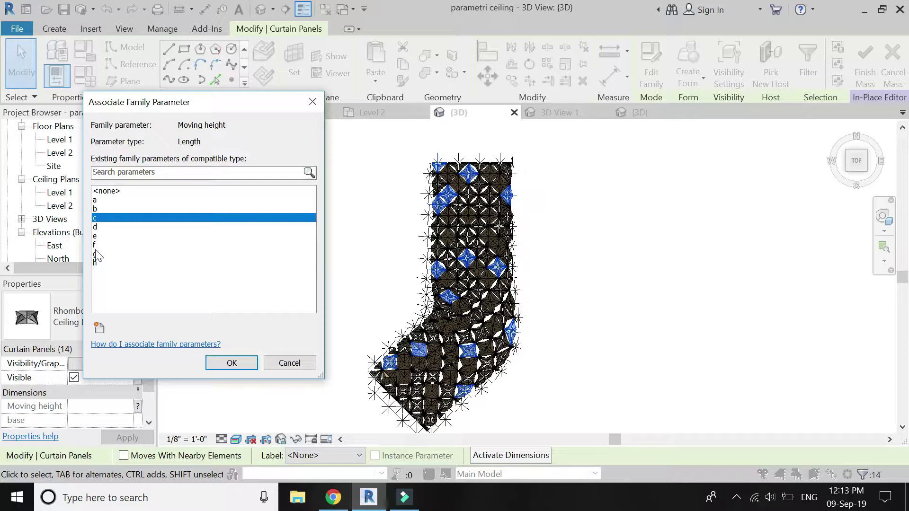
left_click(232, 365)
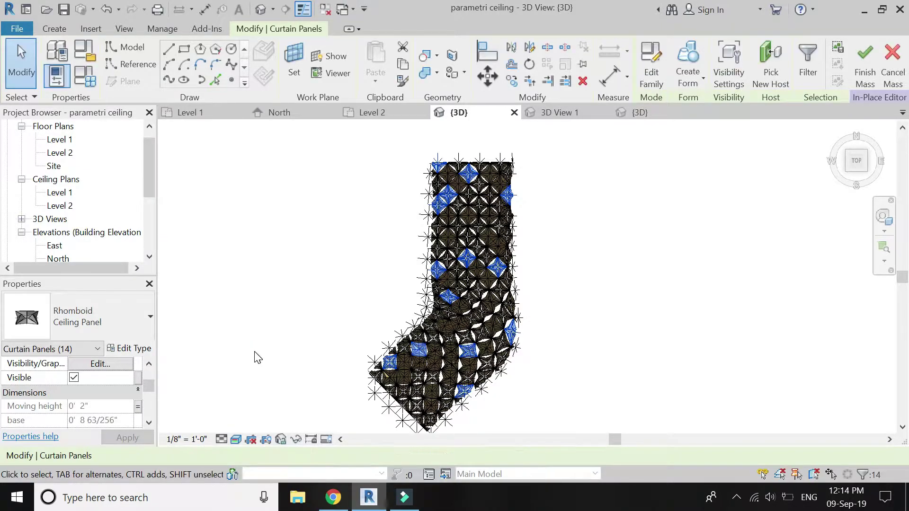
left_click(290, 301)
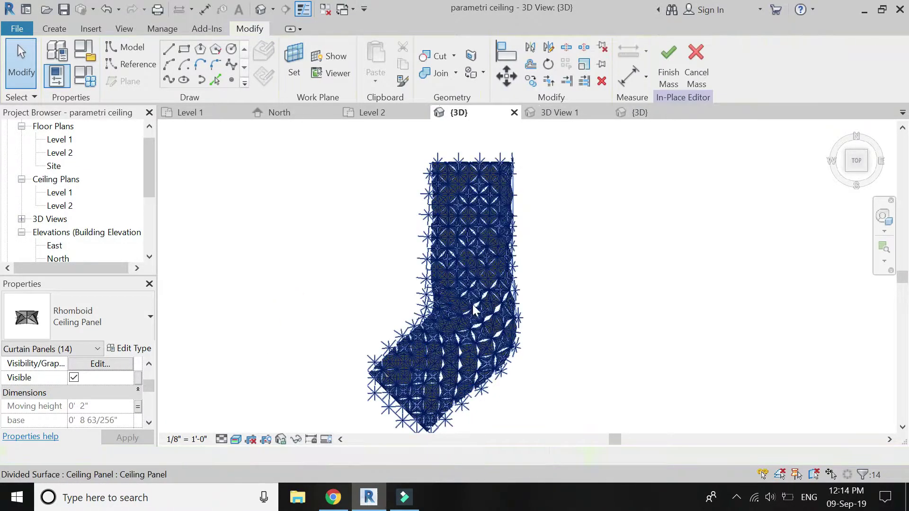
Step: Set family parameter a to 0' 1" in the mass's Family Types and apply it to the ceiling panels
middle_click_drag(572, 253, 623, 248)
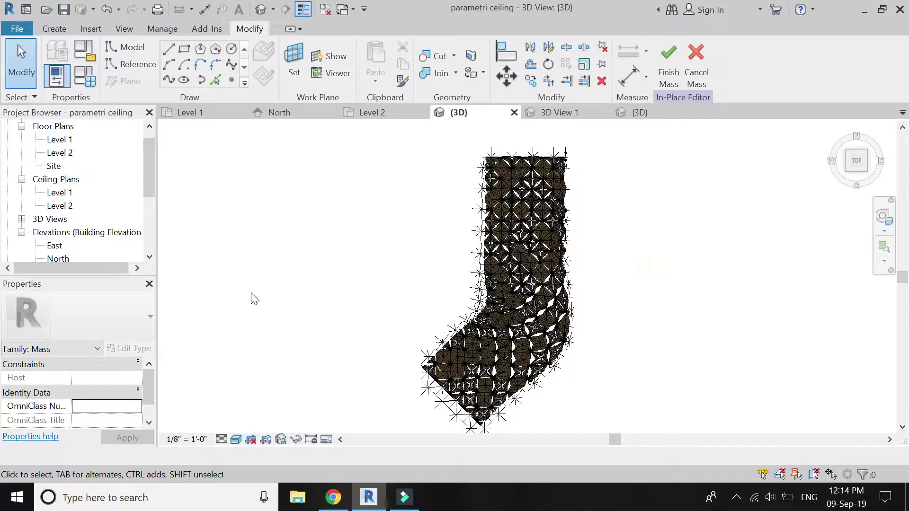
left_click(88, 75)
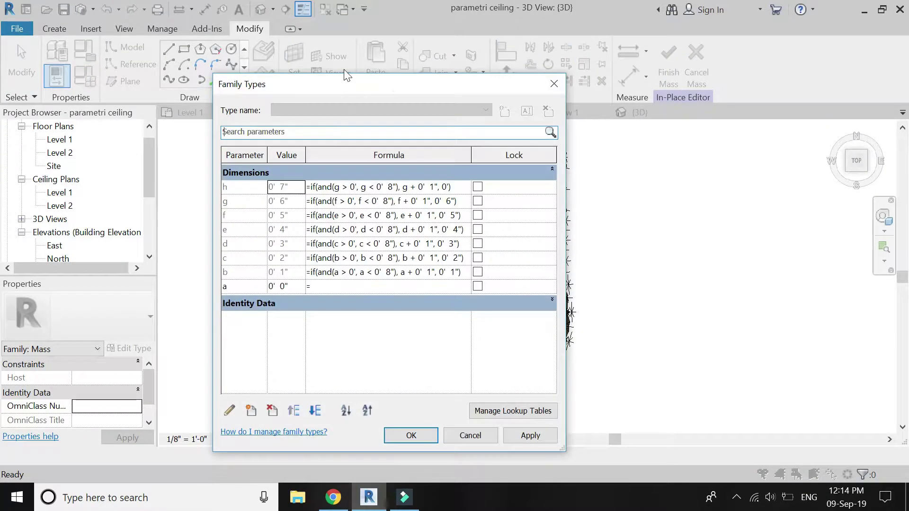
left_click_drag(234, 82, 226, 71)
left_click(129, 274)
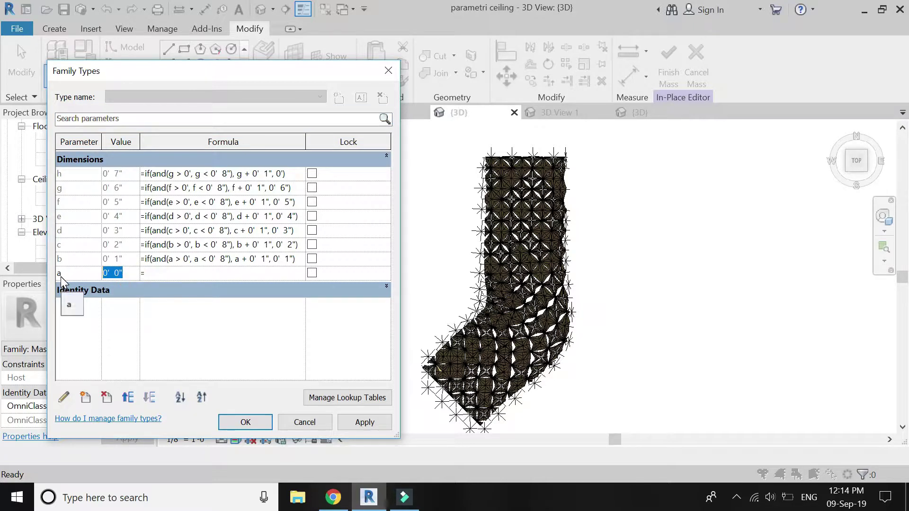
type("1\"")
key("Tab")
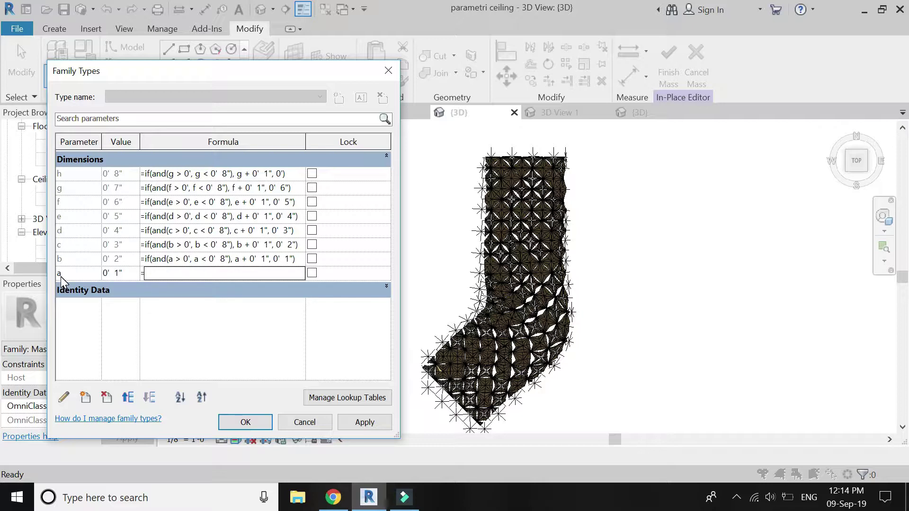
left_click(377, 420)
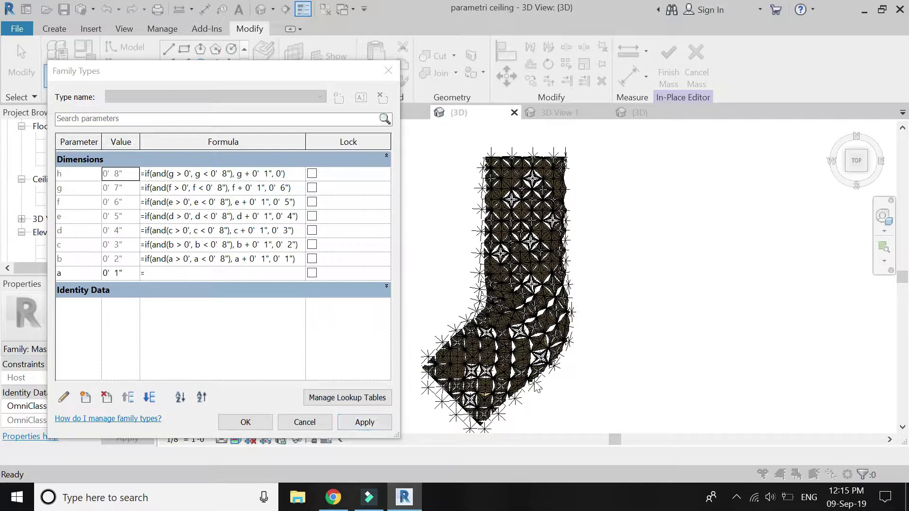
left_click(245, 422)
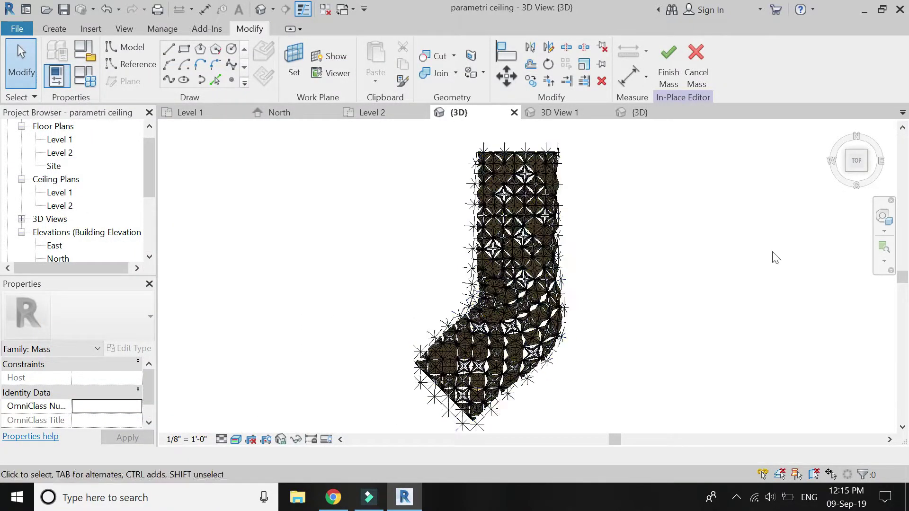
Step: Open the North elevation view to look at the panelled ceiling from the side
left_click(274, 114)
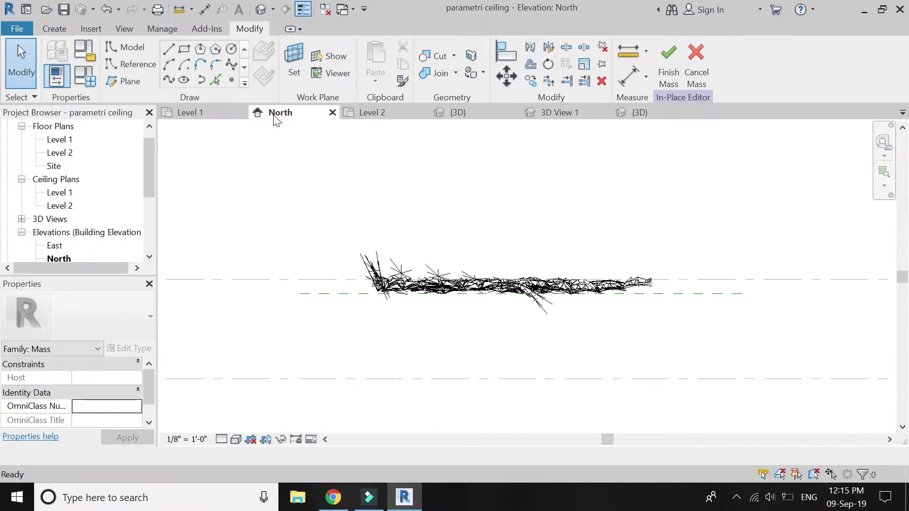
Step: Display the North elevation in the Realistic visual style and select only the ceiling form with all its panels
left_click(235, 439)
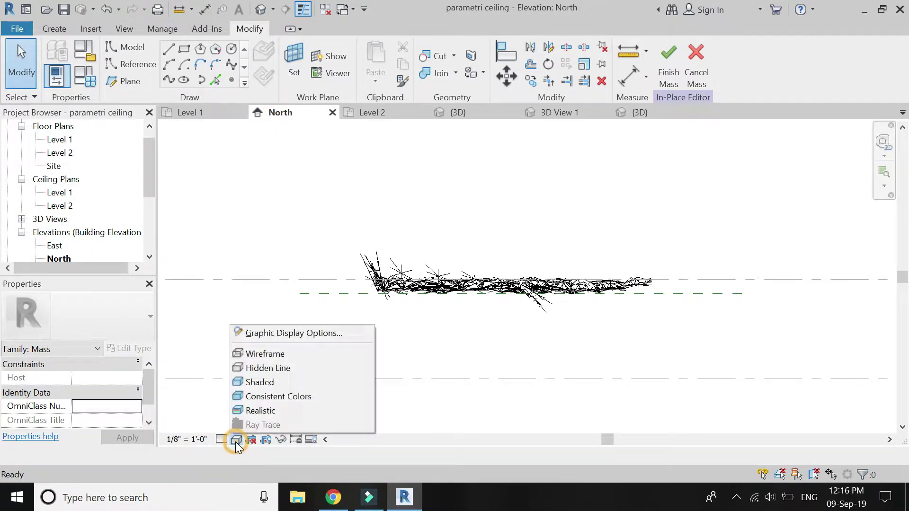
left_click(253, 410)
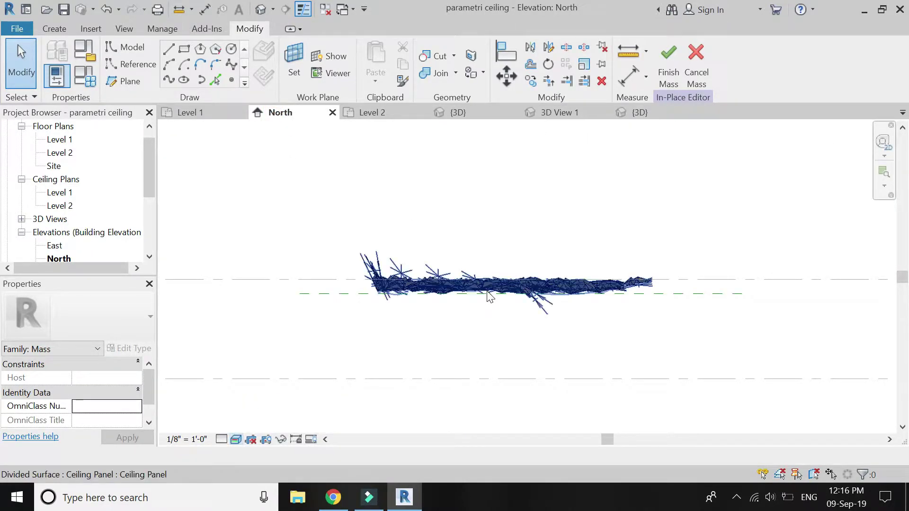
scroll(489, 298, "up", 2)
left_click_drag(794, 346, 214, 189)
scroll(319, 361, "down", 2)
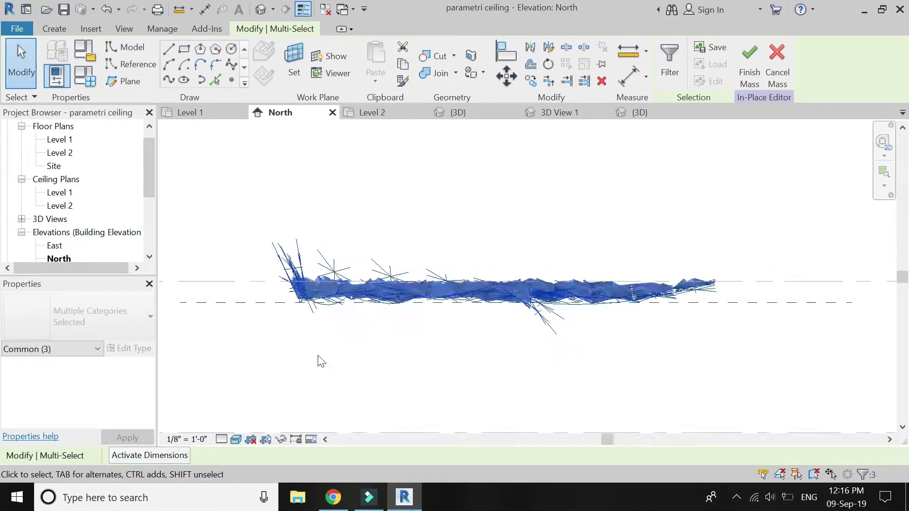
left_click(712, 269, "shift")
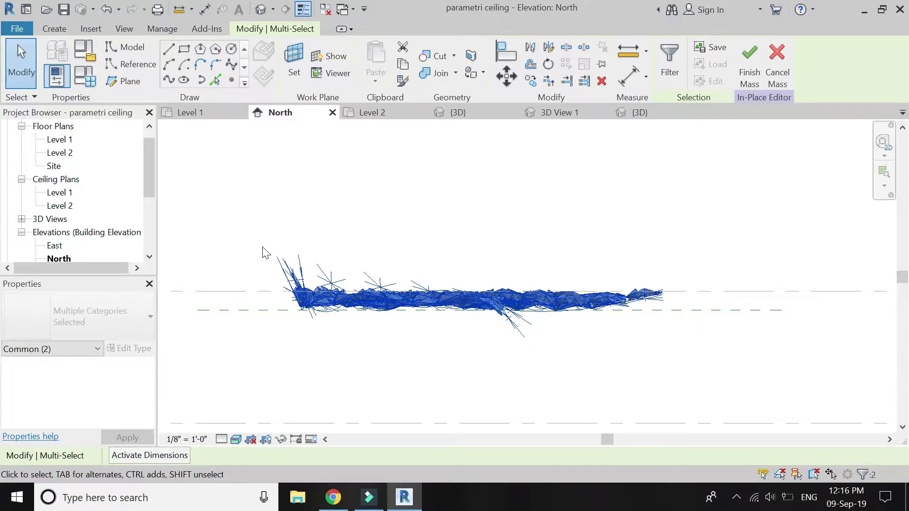
Step: Mirror the selected ceiling upside down about a drawn horizontal axis at its mid-height without keeping a copy, and clear the selection
left_click(548, 47)
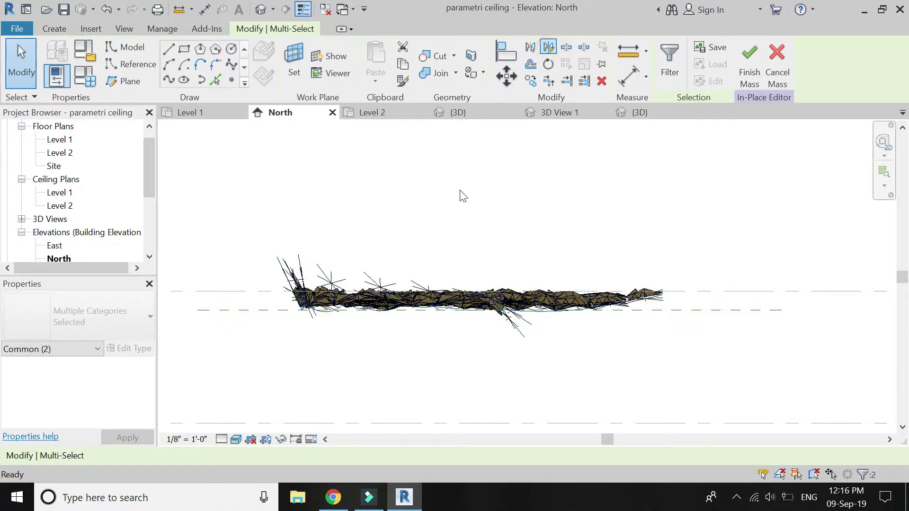
left_click(113, 456)
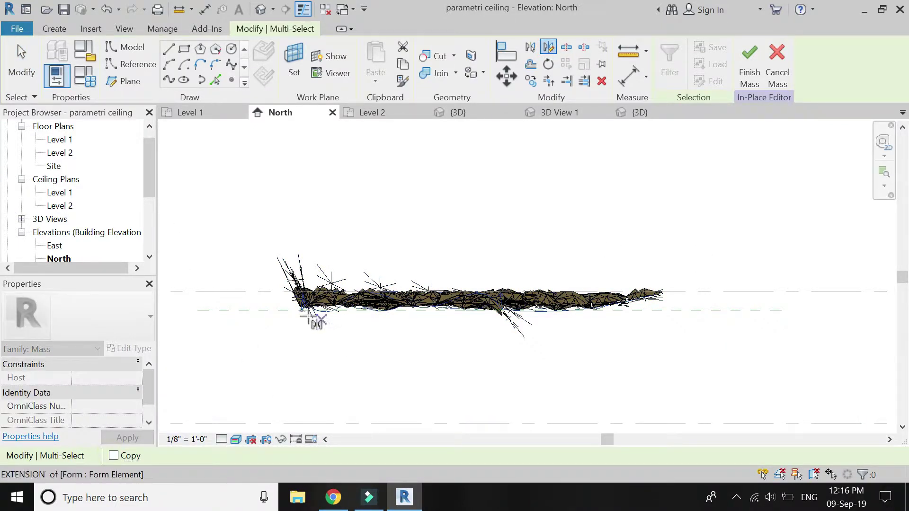
scroll(306, 310, "up", 2)
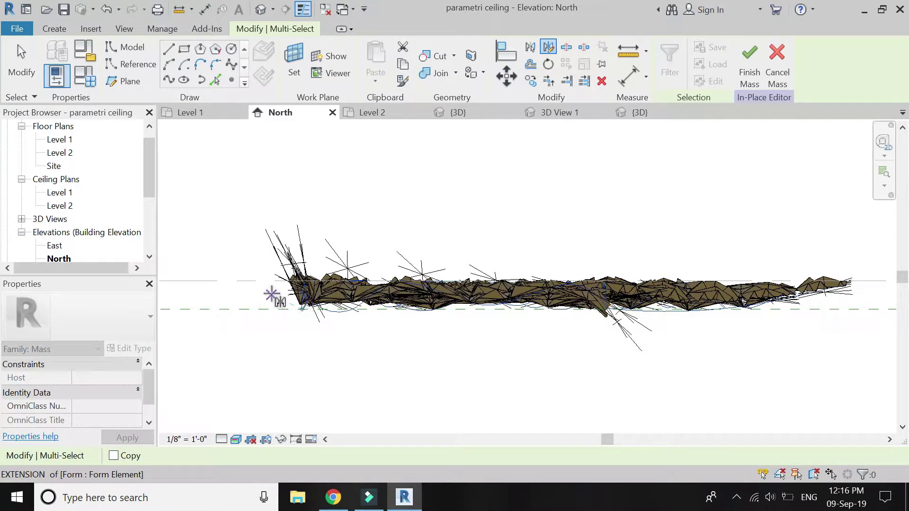
left_click(271, 294)
scroll(324, 293, "down", 2)
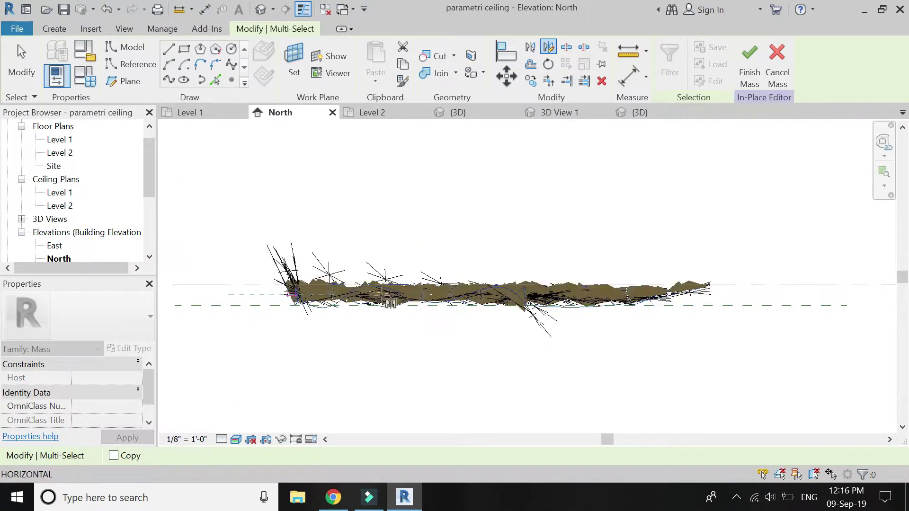
left_click(751, 293)
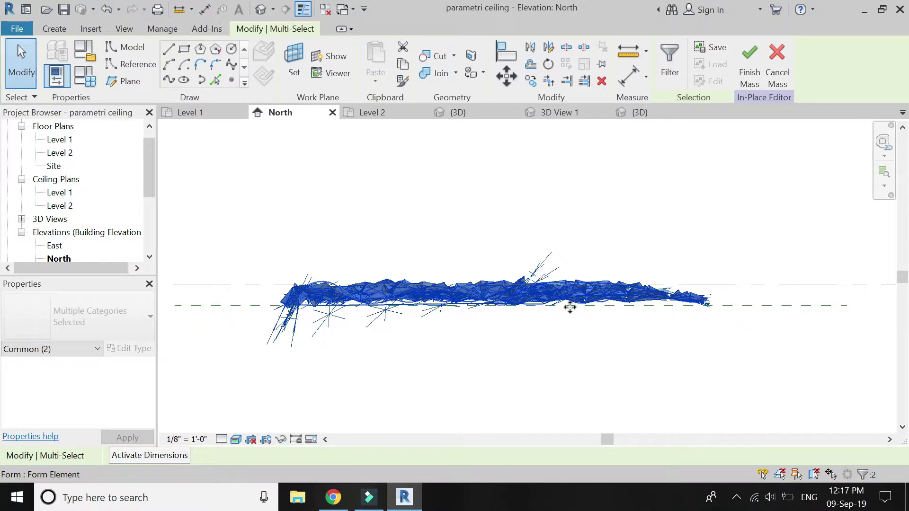
left_click(559, 382)
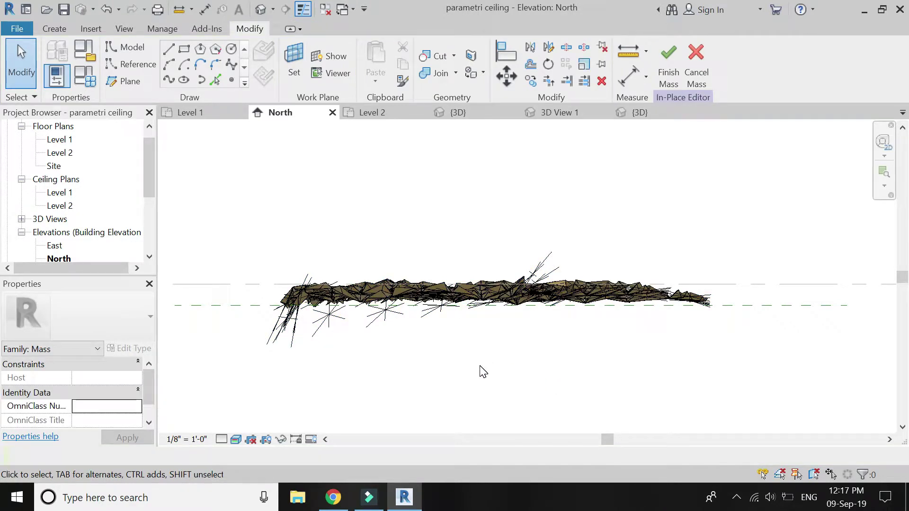
Step: Finish the in-place mass from the Level 1 floor plan and close the extra {3D} view
left_click(191, 112)
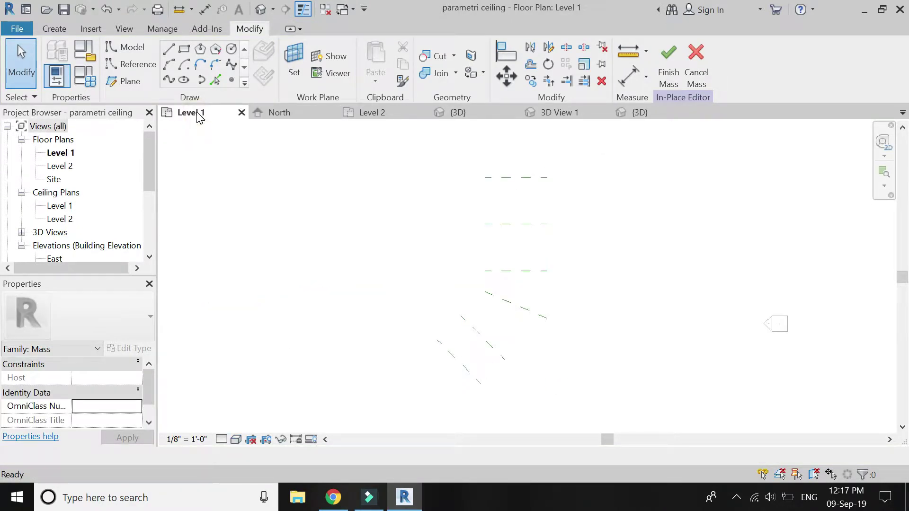
left_click(537, 75)
left_click(536, 75)
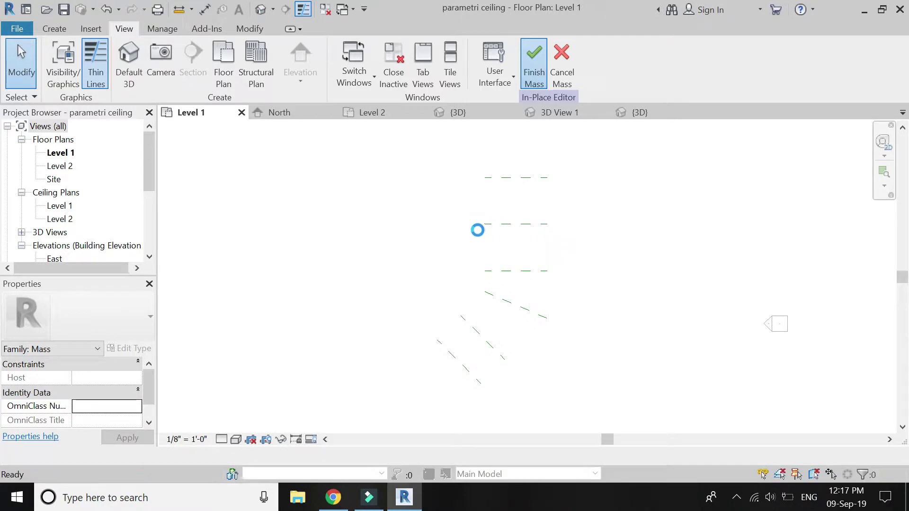
left_click(462, 216)
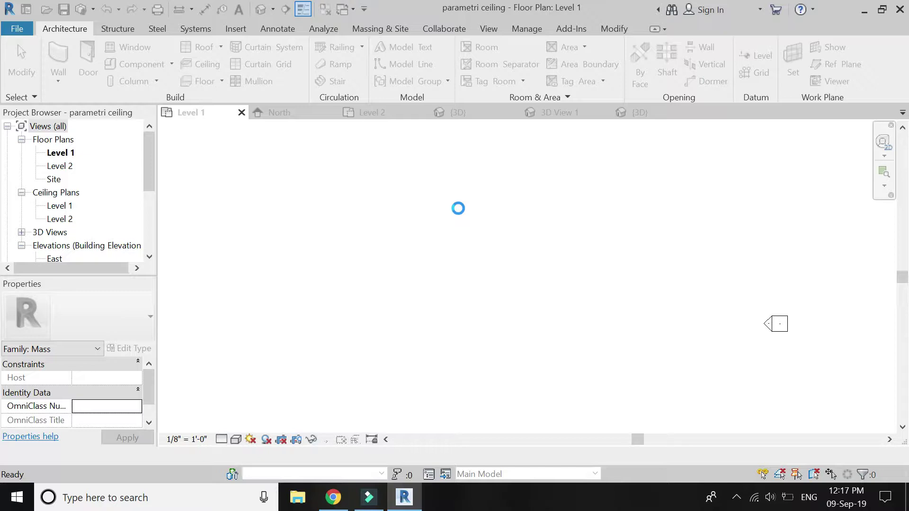
left_click(695, 112)
Step: Set the Level 1 plan's underlay base level to Level 2 and its underlay orientation to Look up
scroll(364, 296, "down", 3)
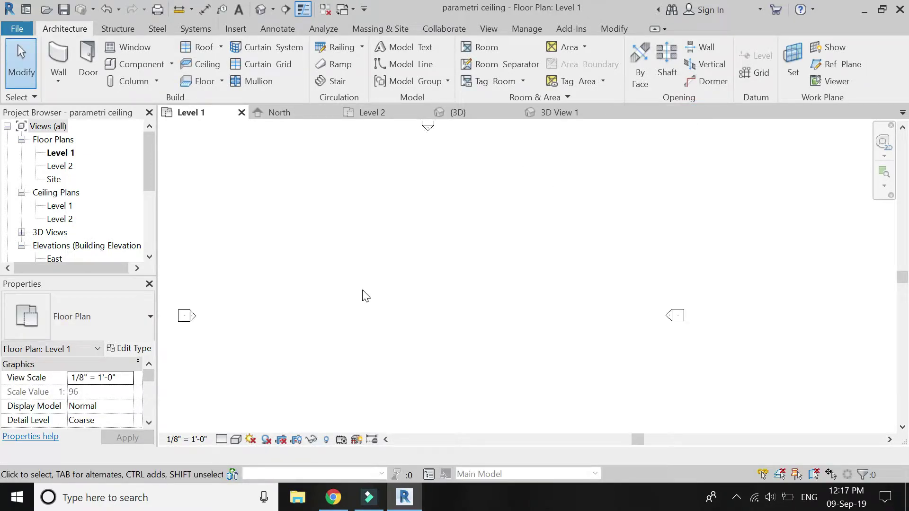
scroll(340, 240, "down", 2)
left_click(124, 322)
left_click(114, 333)
scroll(110, 392, "down", 5)
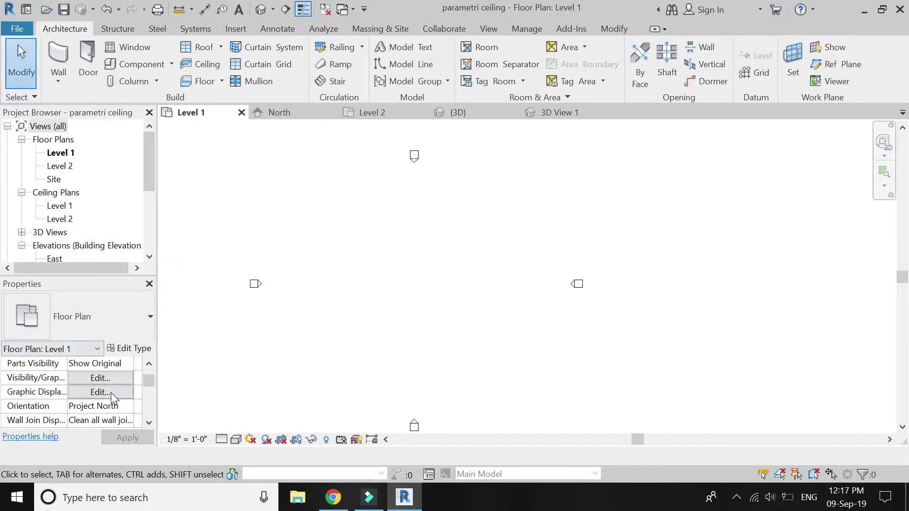
scroll(114, 397, "down", 2)
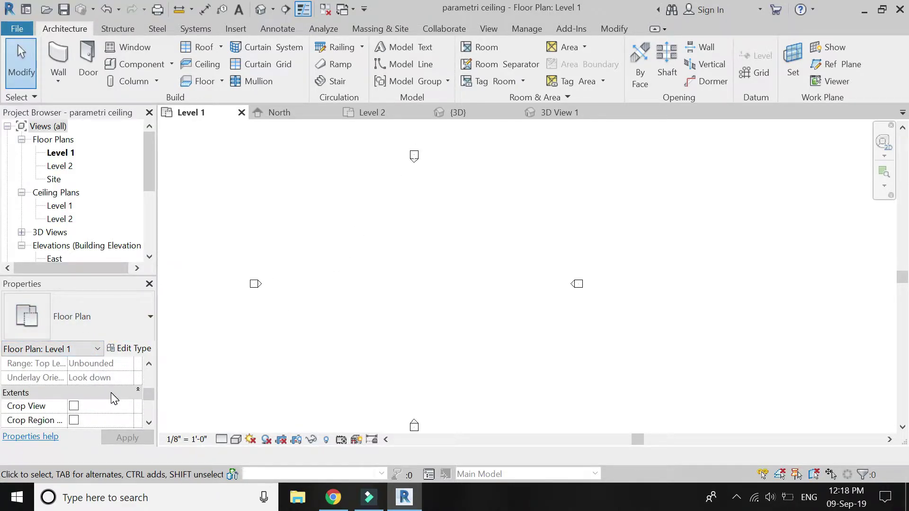
scroll(114, 397, "up", 2)
left_click(109, 377)
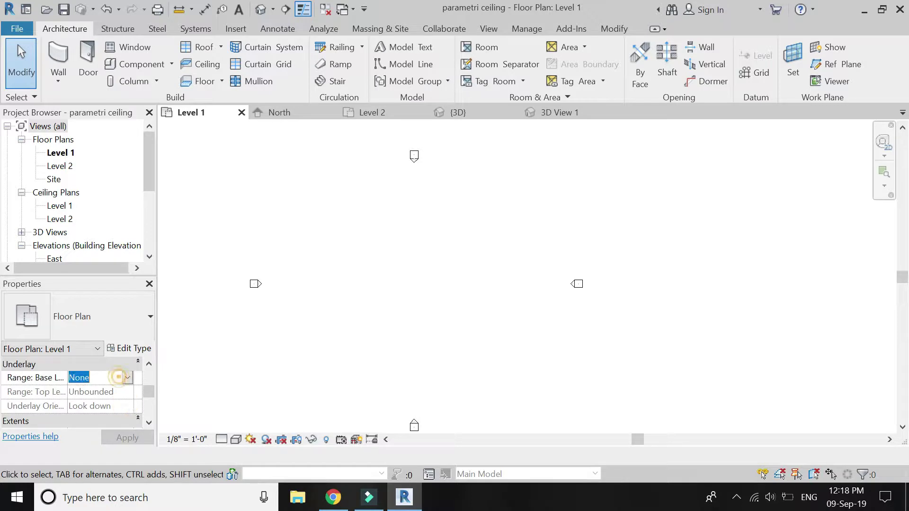
left_click(127, 378)
left_click(102, 413)
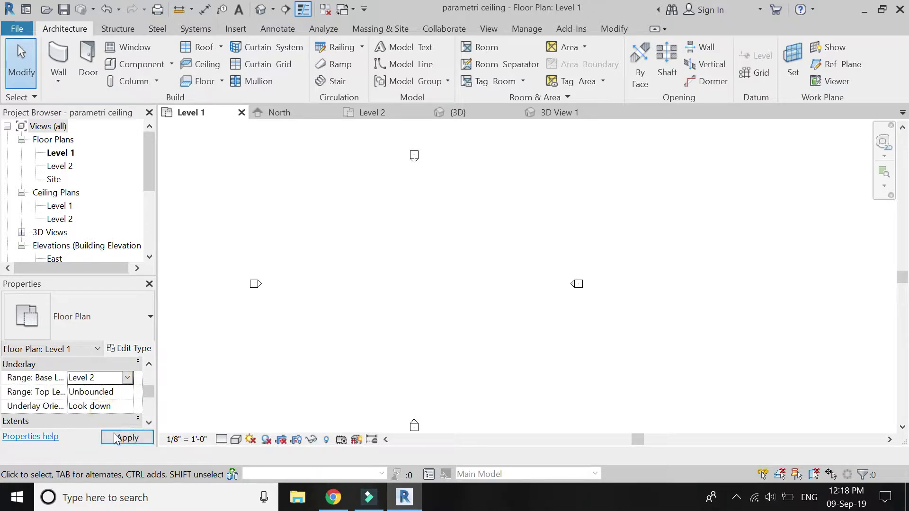
left_click(127, 405)
left_click(114, 431)
left_click(113, 438)
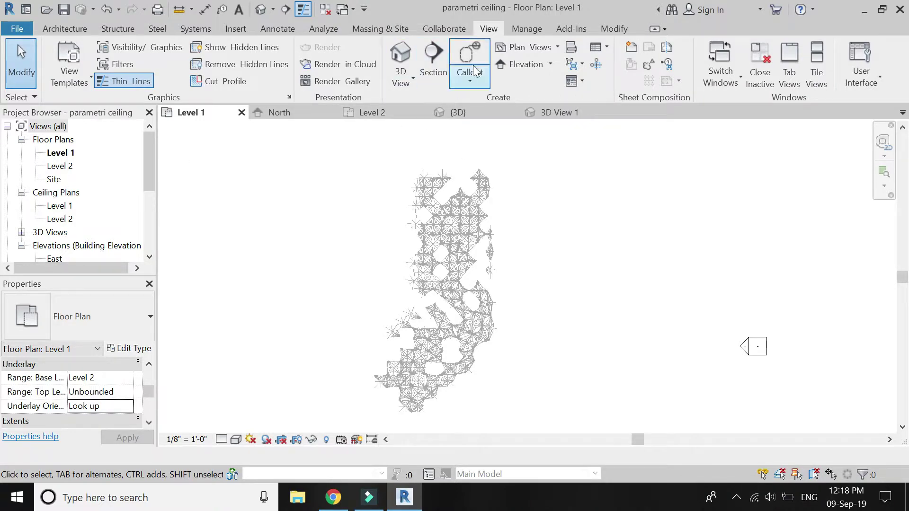
Step: Place a camera in the Level 1 plan with its eye near the ceiling's southwest end, targeting the upper part of the straight run
left_click(414, 77)
left_click(423, 134)
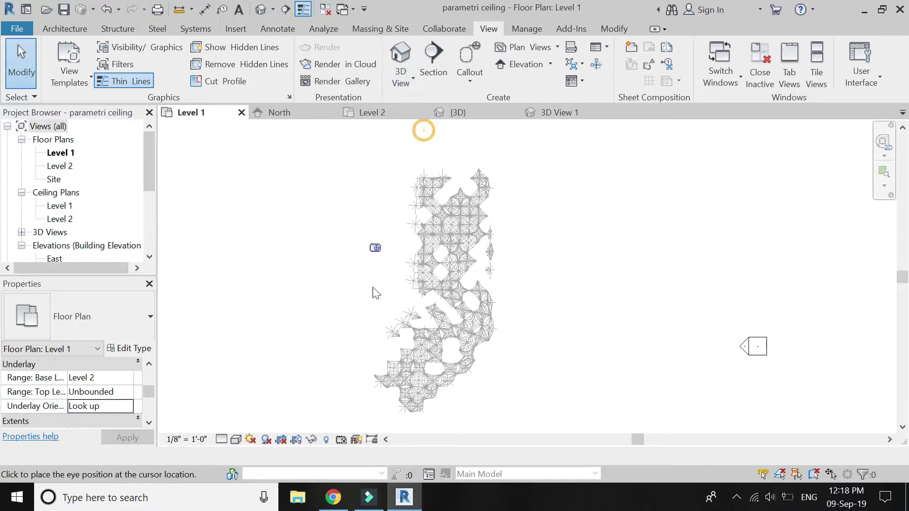
left_click(395, 389)
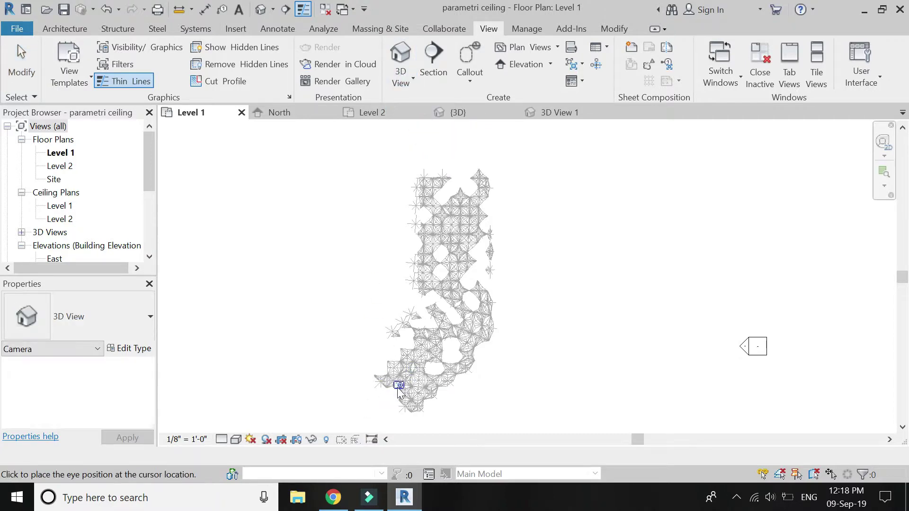
left_click(467, 201)
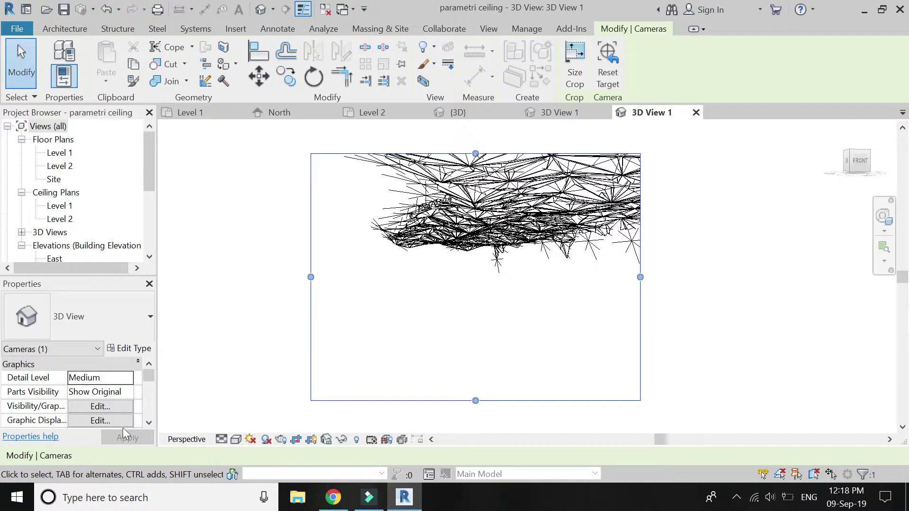
Step: Set the camera's target elevation to 8' 0" and enlarge its crop region sideways and upward to show more of the ceiling
scroll(112, 404, "down", 2)
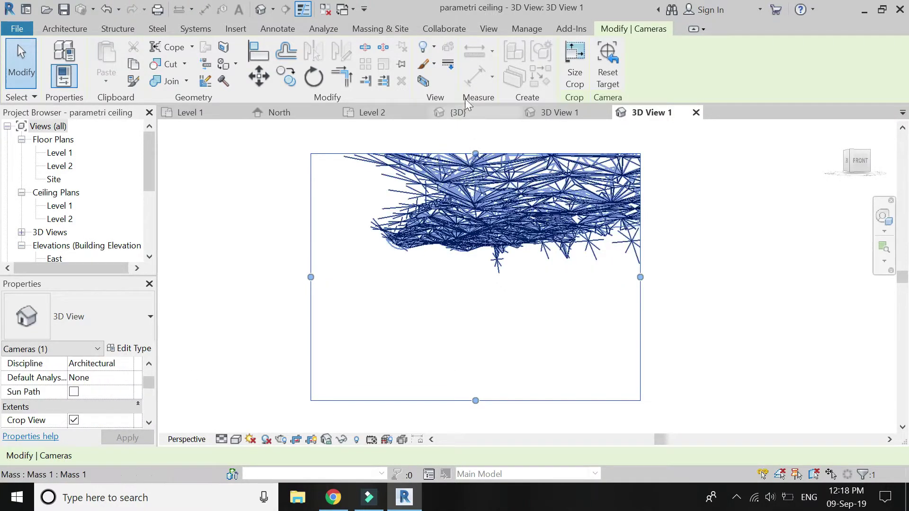
left_click_drag(535, 297, 765, 292)
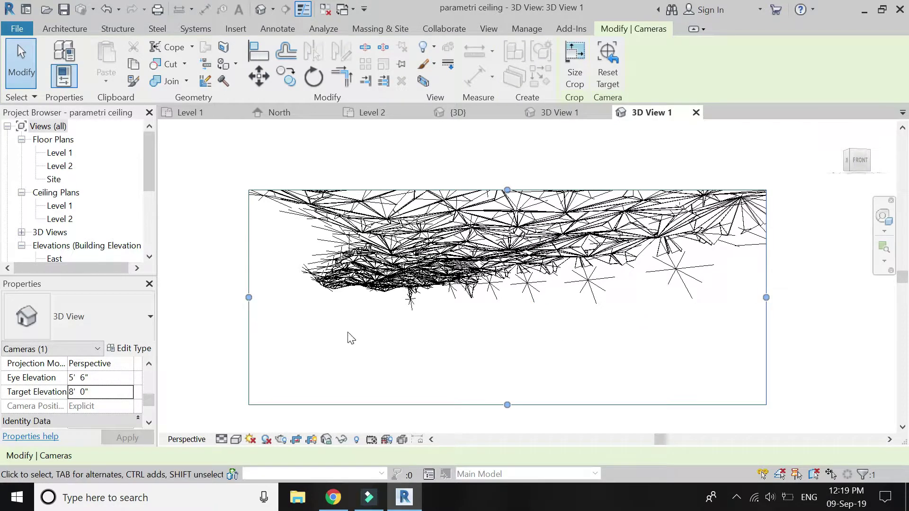
scroll(349, 336, "down", 1)
scroll(464, 391, "down", 1)
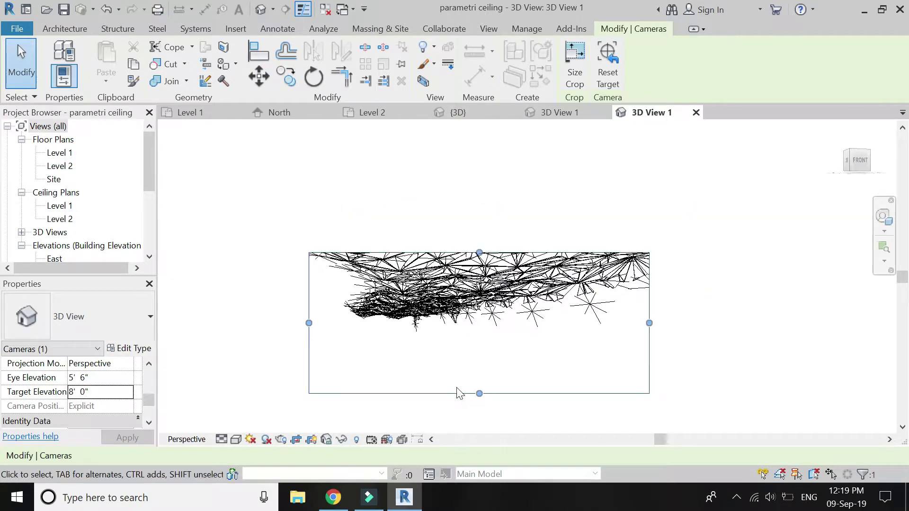
left_click_drag(476, 256, 476, 161)
scroll(431, 381, "down", 1)
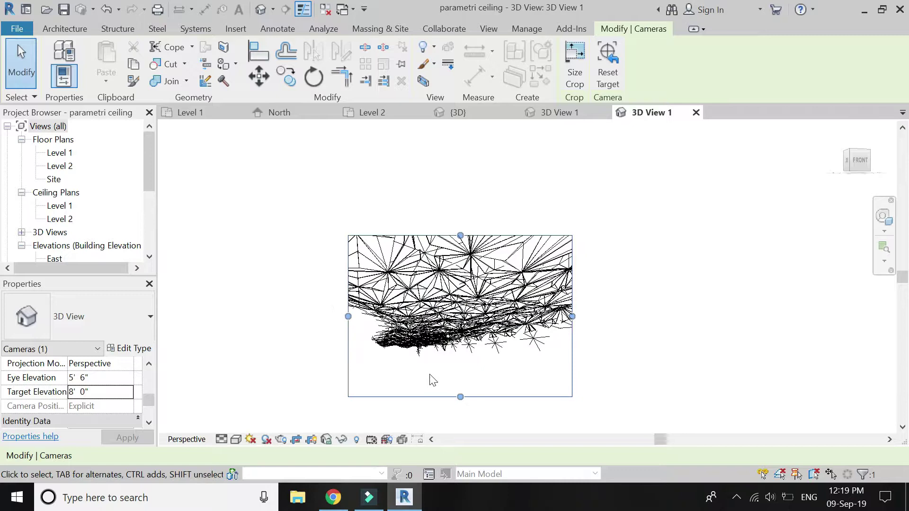
left_click_drag(458, 247, 459, 227)
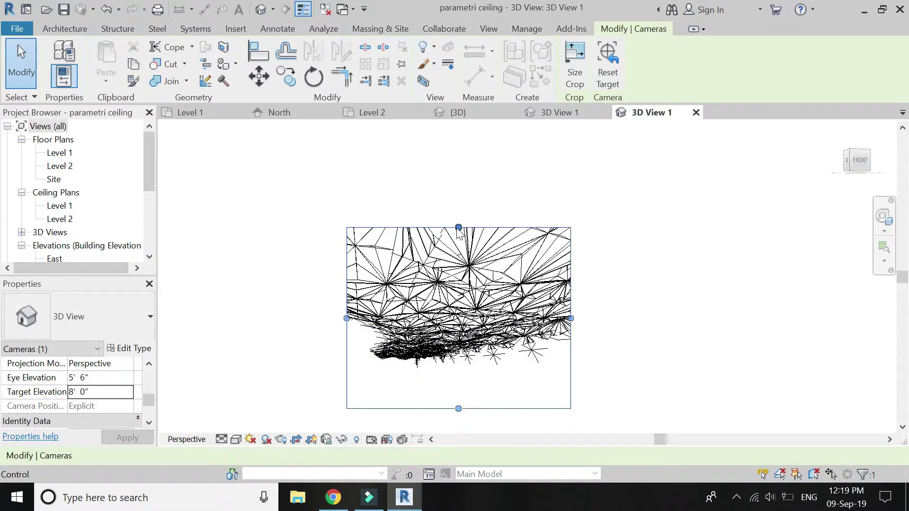
scroll(411, 399, "up", 1)
Step: Set the camera view's visual style to Realistic, render it at Draft quality, and inspect the rendered ceiling up close
left_click(236, 439)
left_click(244, 409)
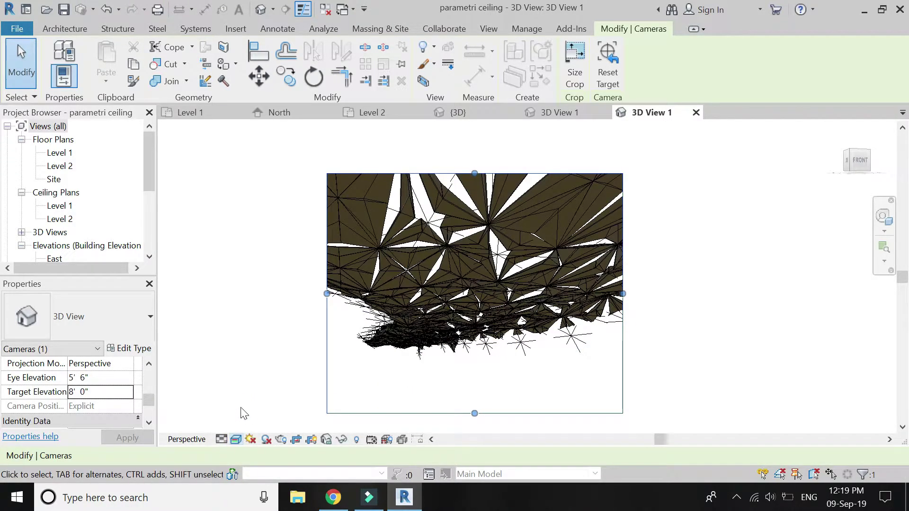
left_click(282, 439)
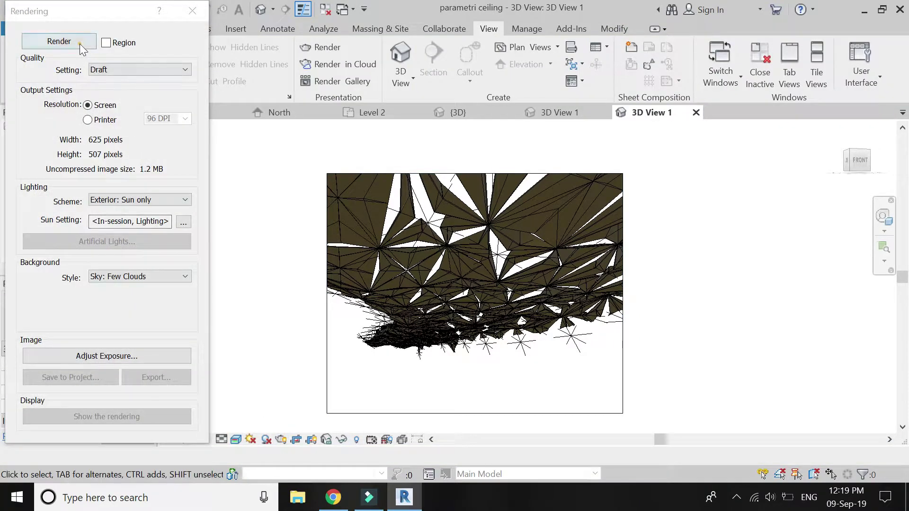
left_click(79, 44)
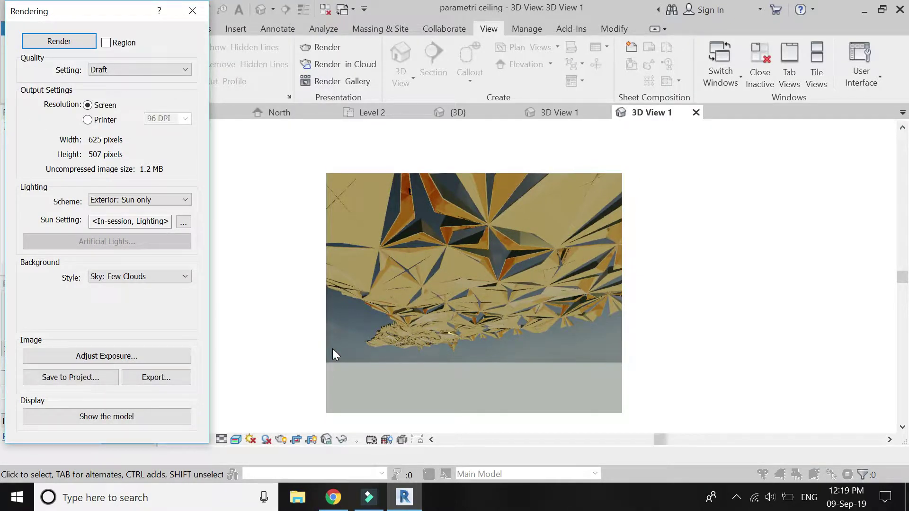
scroll(447, 324, "up", 2)
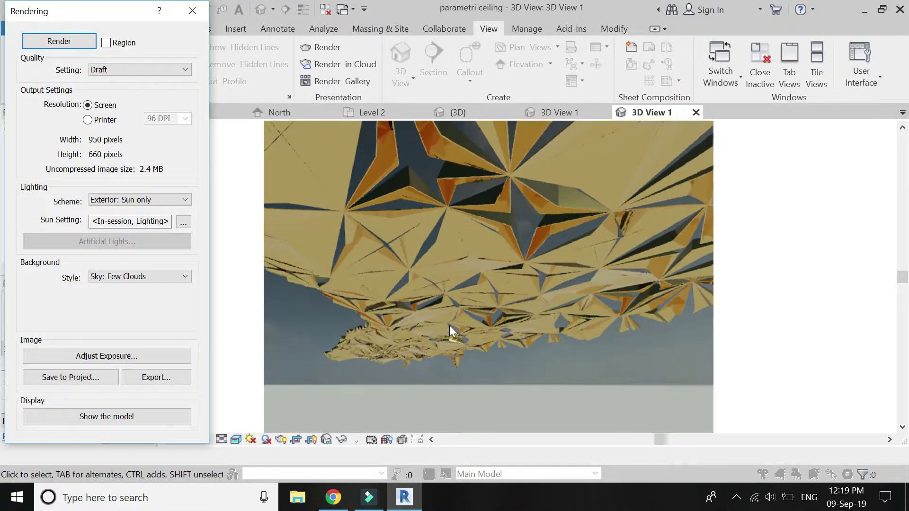
scroll(415, 316, "down", 1)
scroll(416, 311, "down", 1)
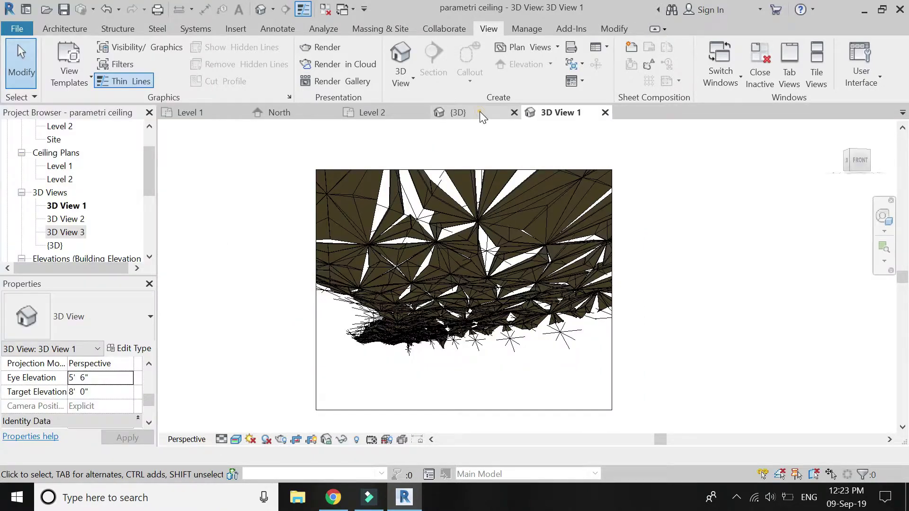
Step: Render the ceiling from above in the default {3D} view at Draft quality and inspect the rendered panels
left_click(479, 111)
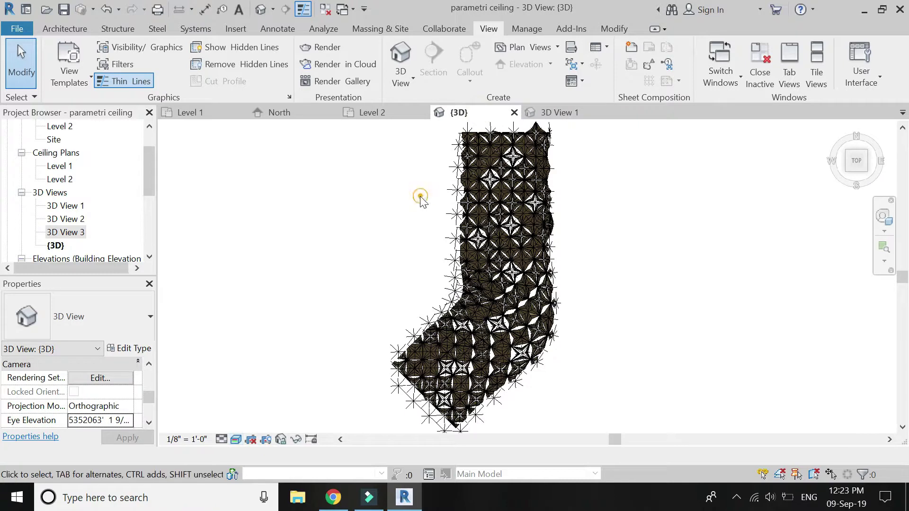
left_click(282, 439)
left_click(59, 41)
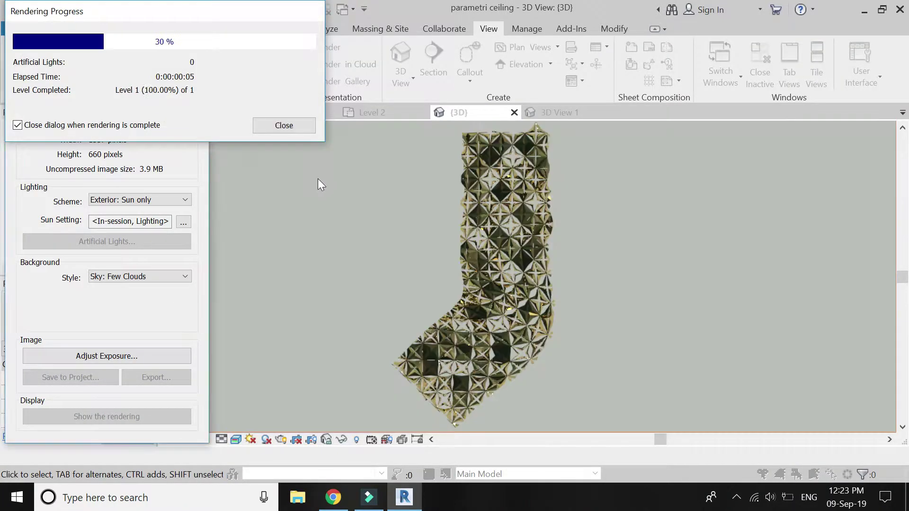
scroll(510, 298, "up", 3)
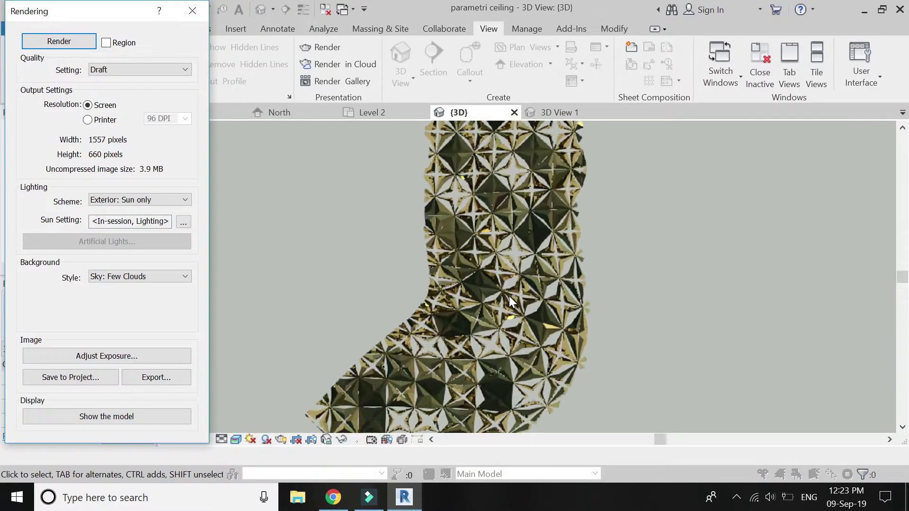
scroll(509, 297, "down", 1)
scroll(509, 296, "down", 1)
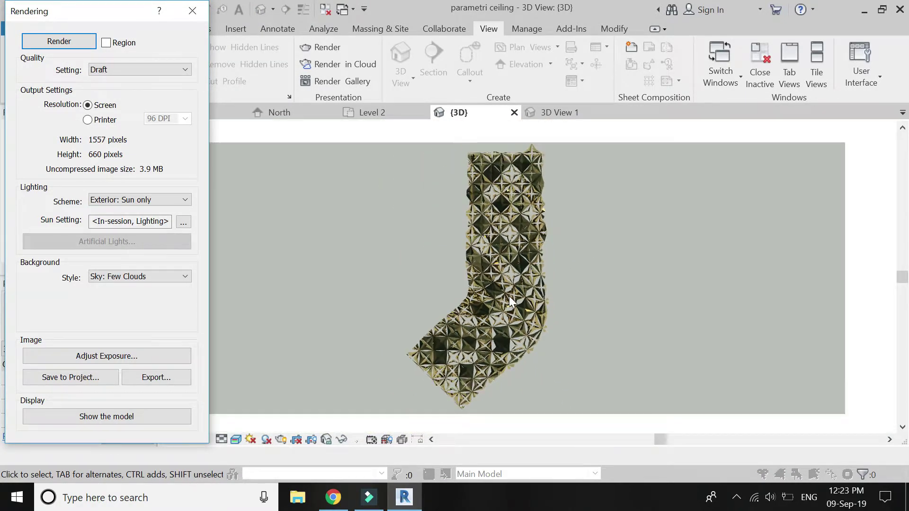